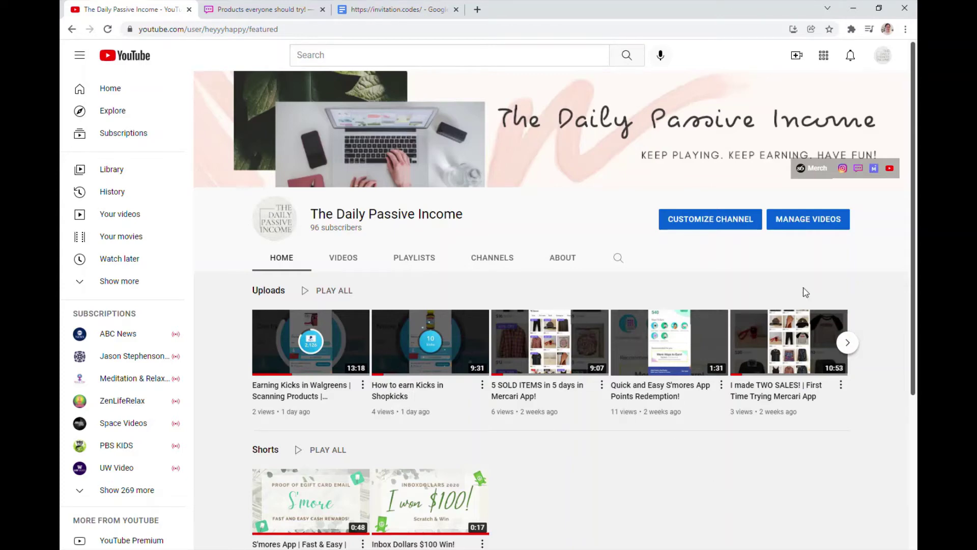
# - Show The Daily Passive Income channel's Videos tab and scroll through its uploads grid
pyautogui.scroll(-4, 806, 292)
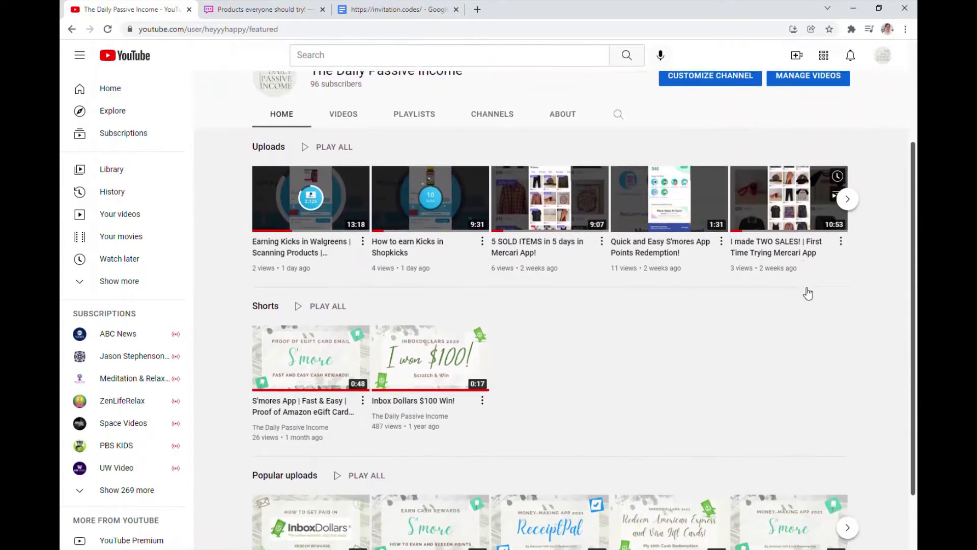
pyautogui.scroll(4, 806, 292)
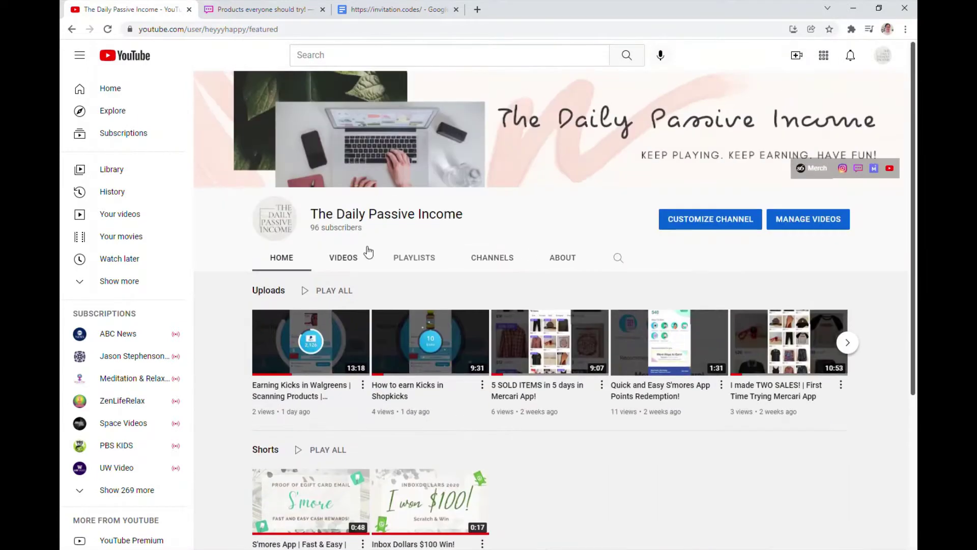
pyautogui.click(343, 261)
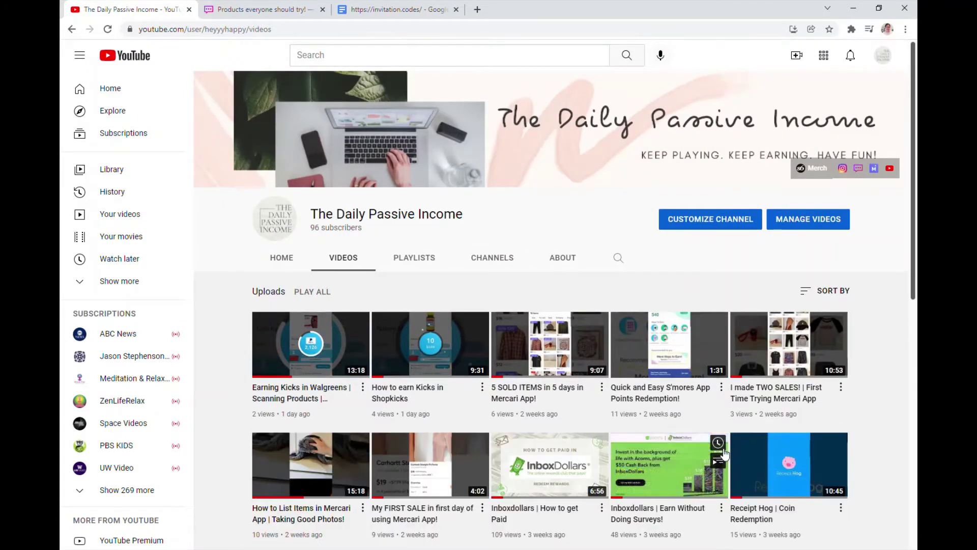
pyautogui.scroll(-4, 725, 453)
pyautogui.scroll(-5, 725, 453)
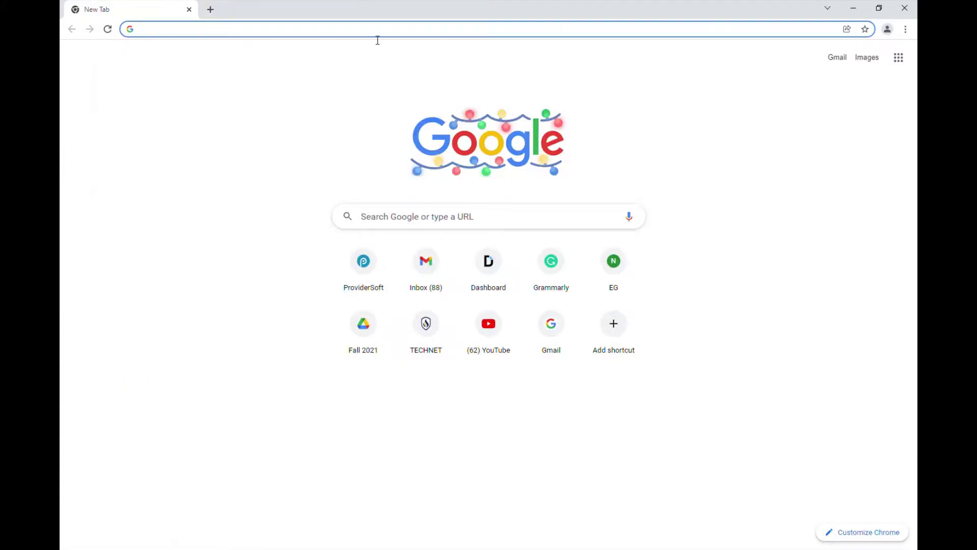
pyautogui.write('https://invitation.codes/')
pyautogui.press('Return')
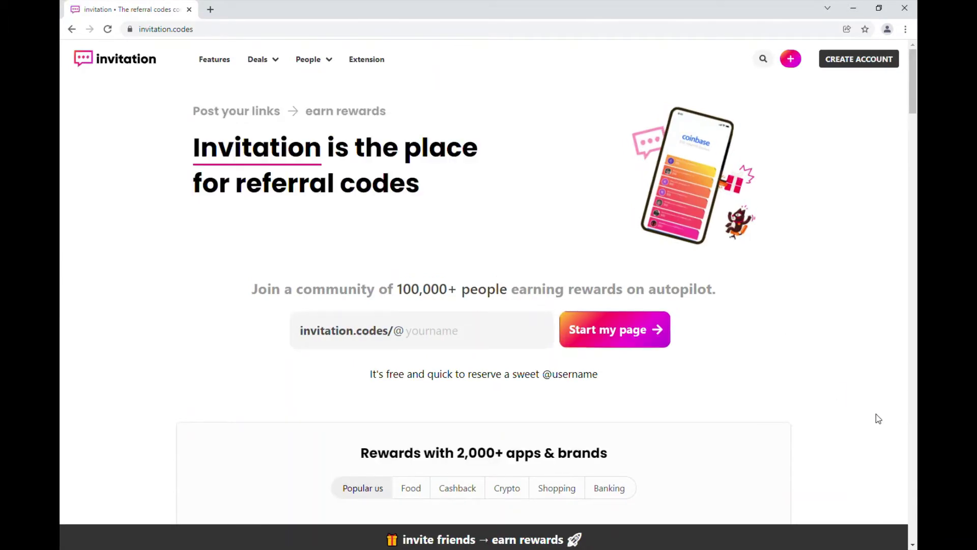
pyautogui.scroll(-2, 875, 414)
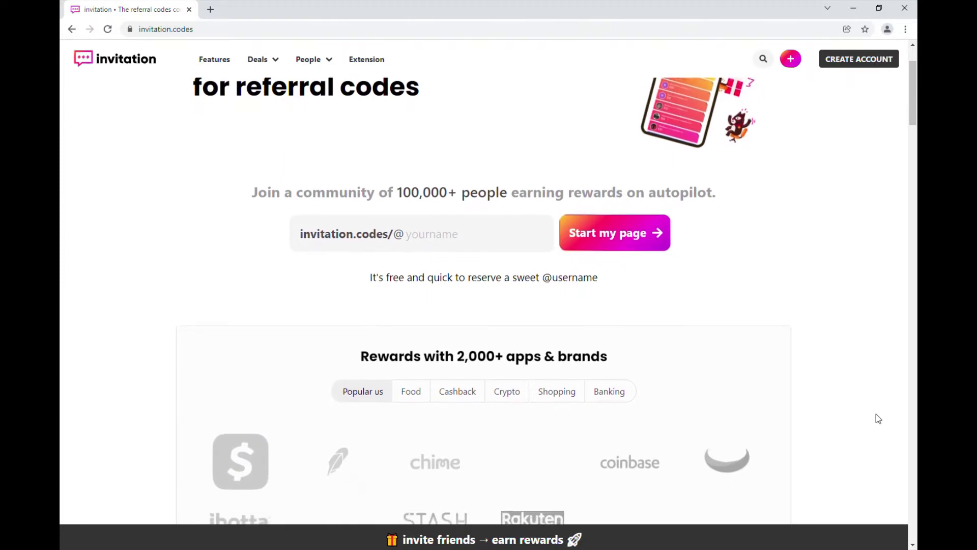
pyautogui.scroll(-8, 876, 415)
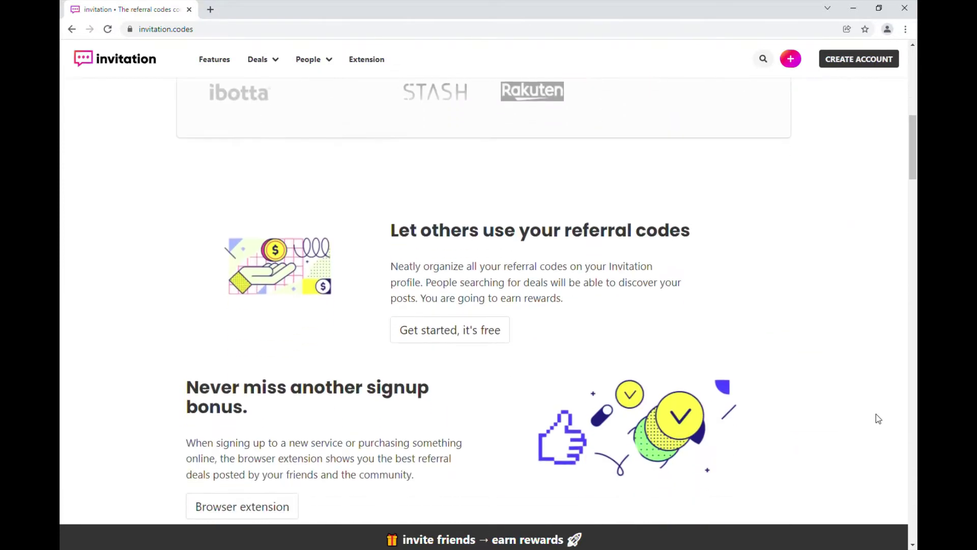
pyautogui.scroll(-12, 876, 415)
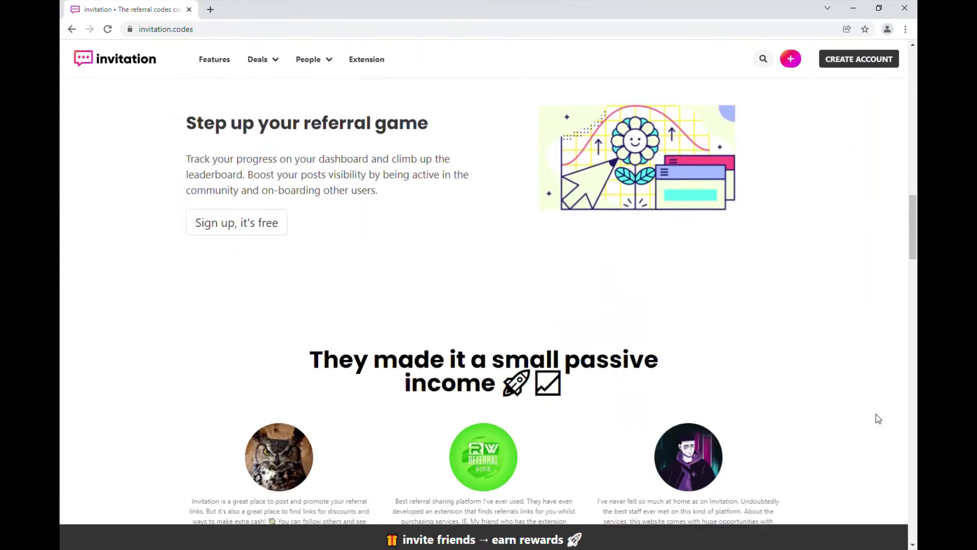
pyautogui.scroll(-2, 876, 414)
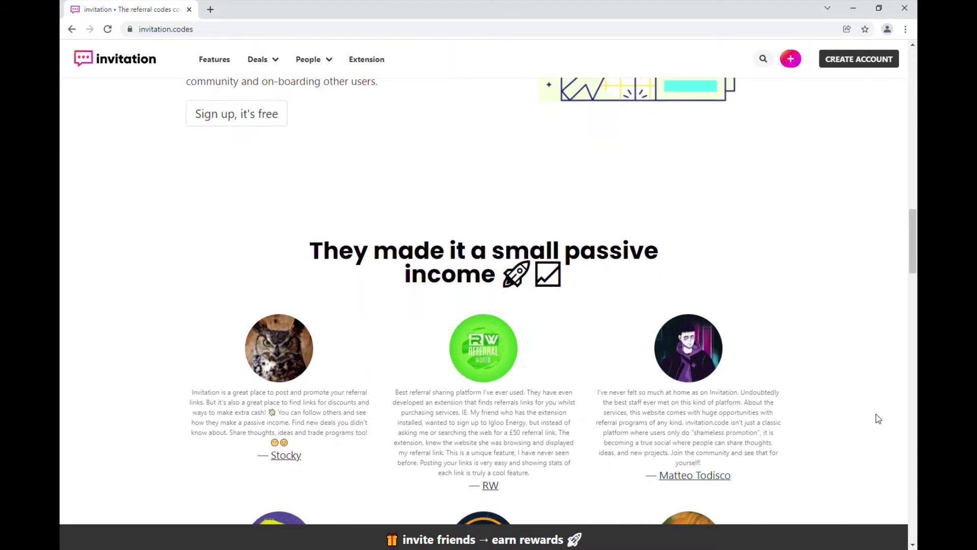
pyautogui.scroll(-2, 875, 414)
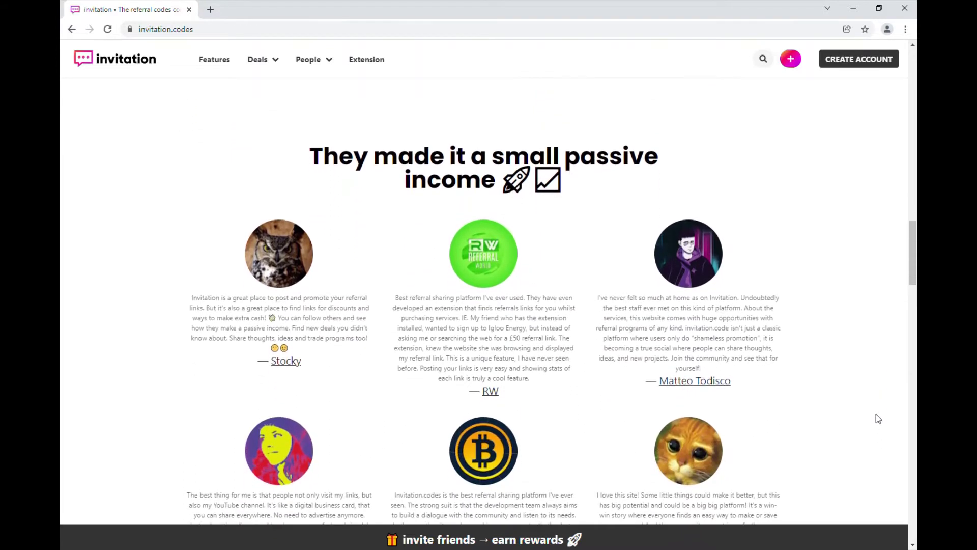
pyautogui.scroll(-4, 876, 414)
pyautogui.scroll(-3, 876, 418)
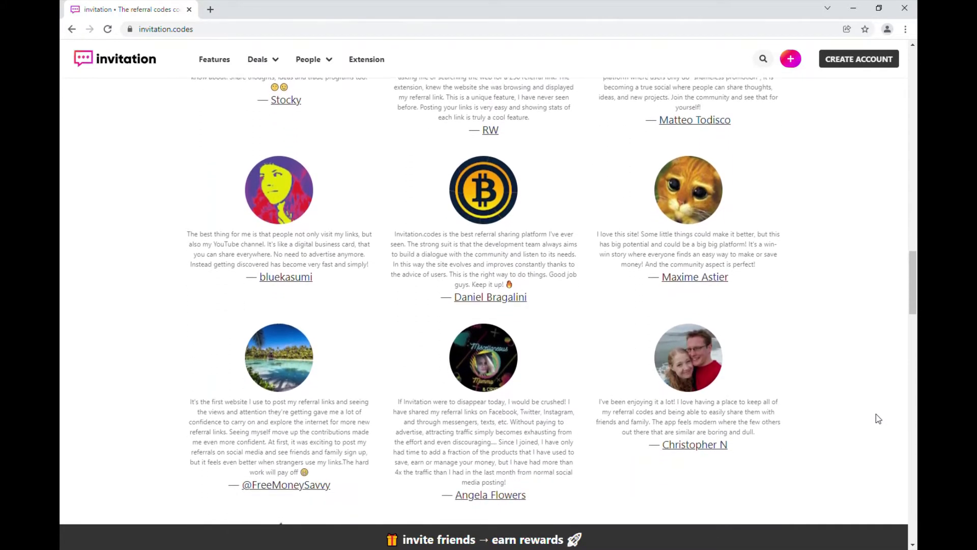
pyautogui.scroll(-5, 878, 418)
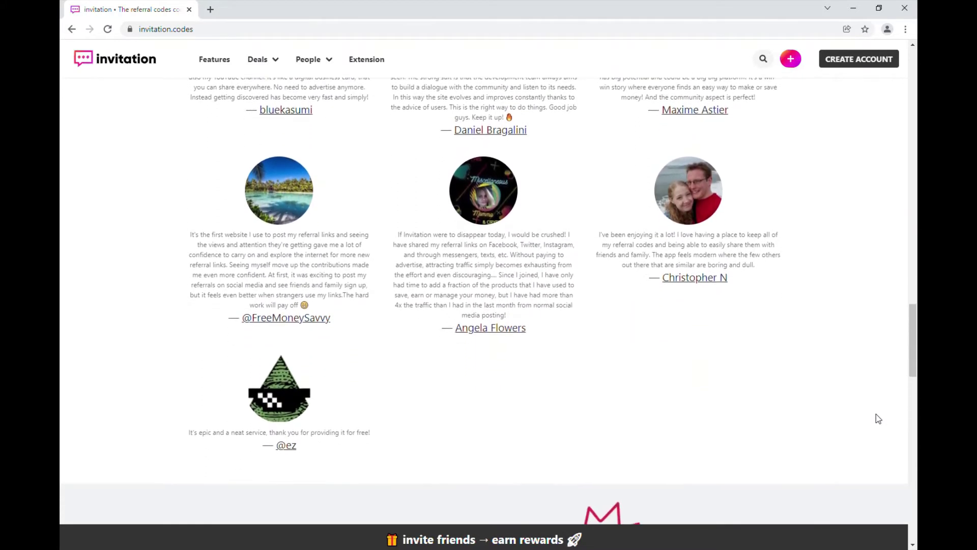
pyautogui.scroll(-2, 876, 415)
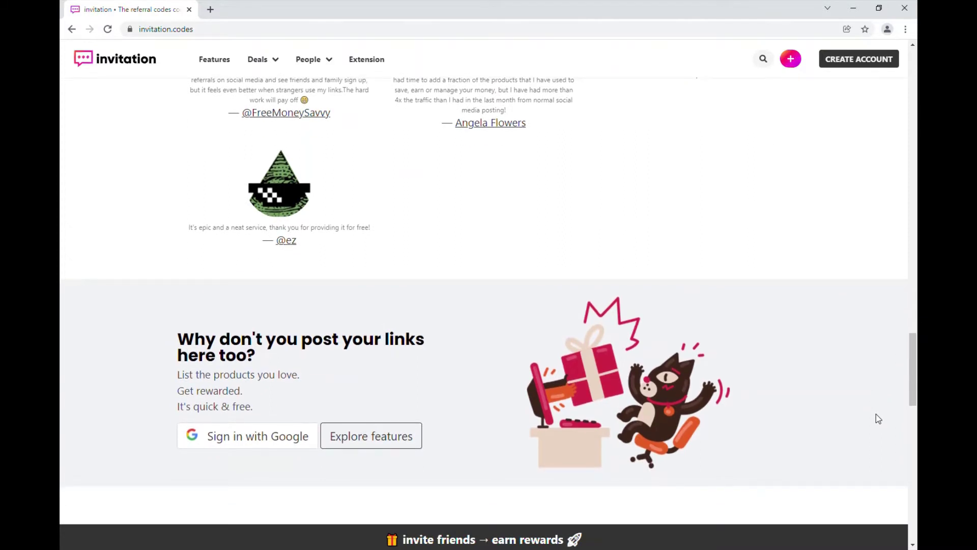
pyautogui.scroll(-2, 878, 419)
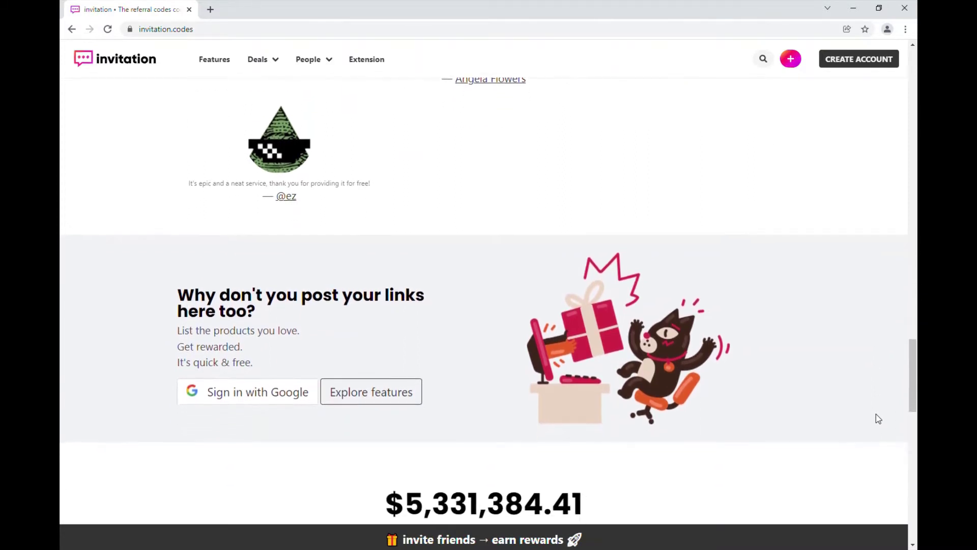
pyautogui.scroll(-8, 878, 418)
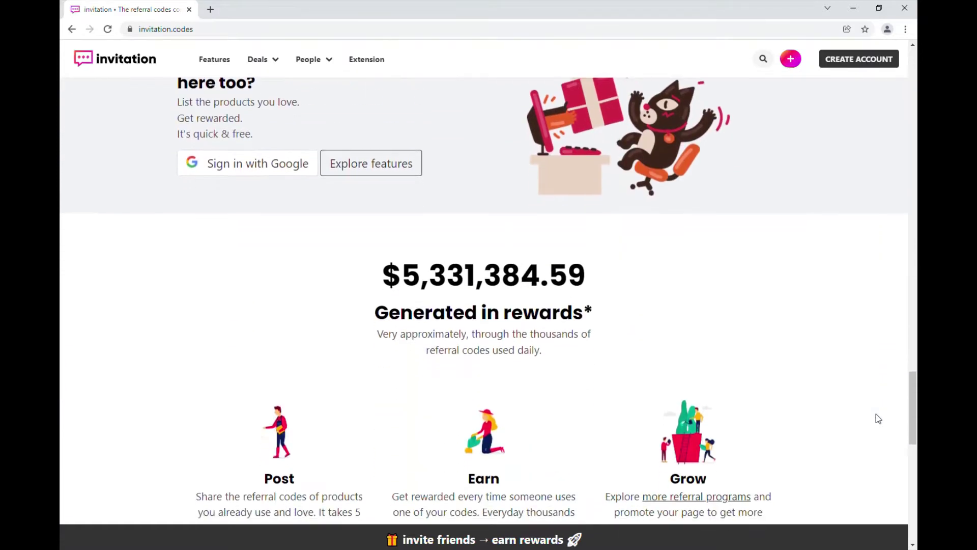
pyautogui.scroll(-3, 876, 413)
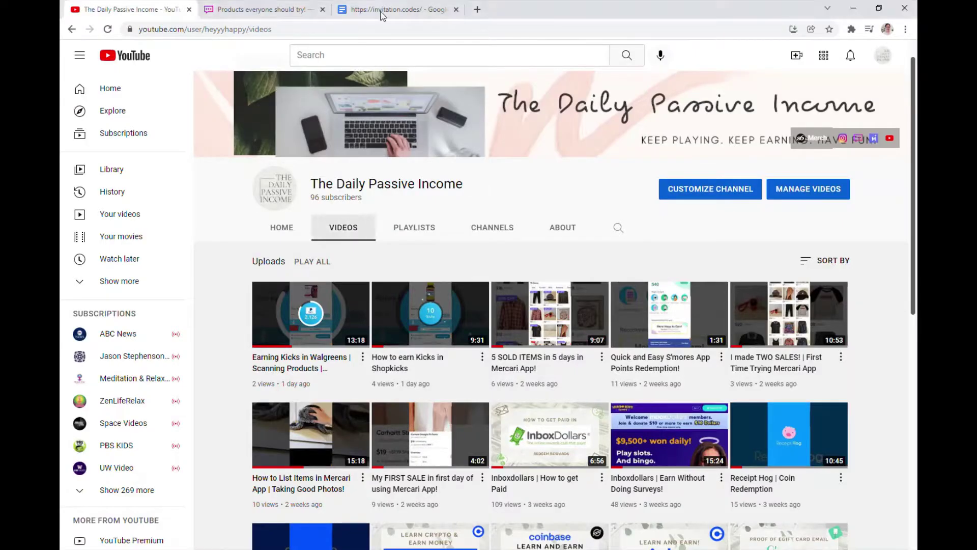
# - Bring up the Freebies! profile and scroll through its posted referral code cards
pyautogui.click(283, 6)
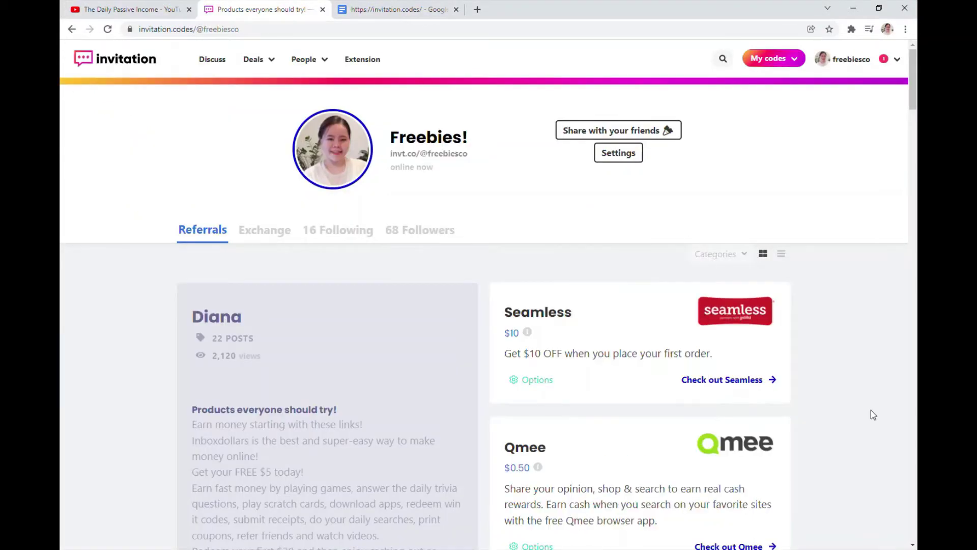
pyautogui.scroll(-7, 872, 410)
pyautogui.scroll(-7, 871, 411)
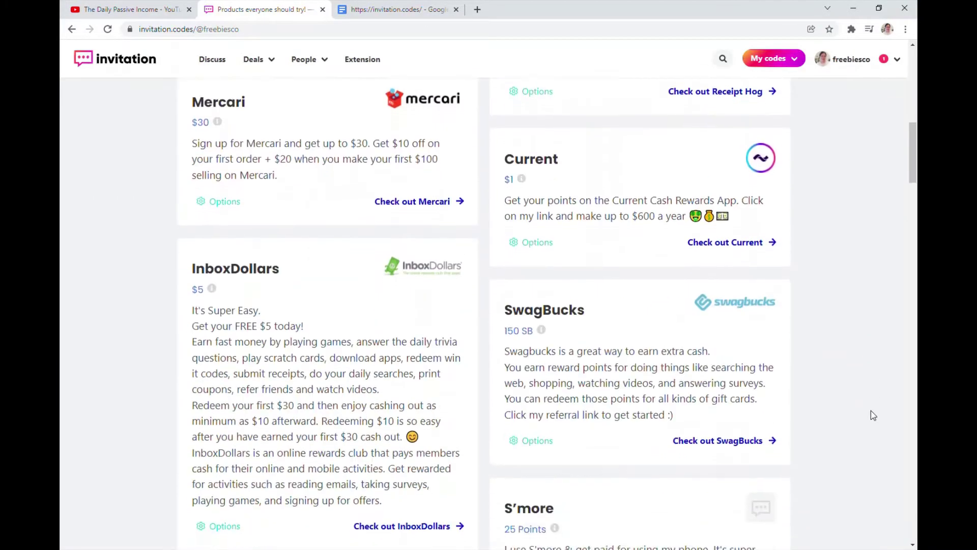
pyautogui.scroll(-10, 872, 411)
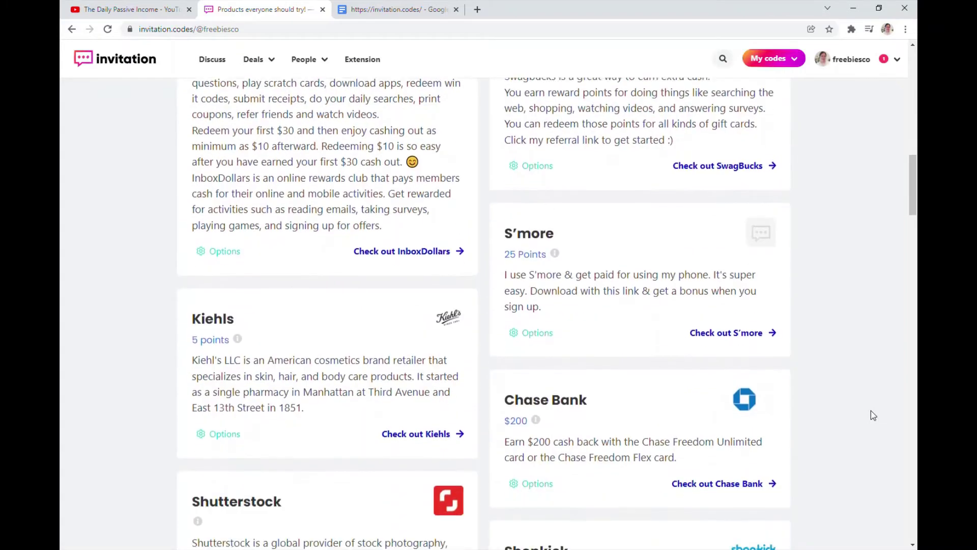
pyautogui.scroll(-6, 871, 411)
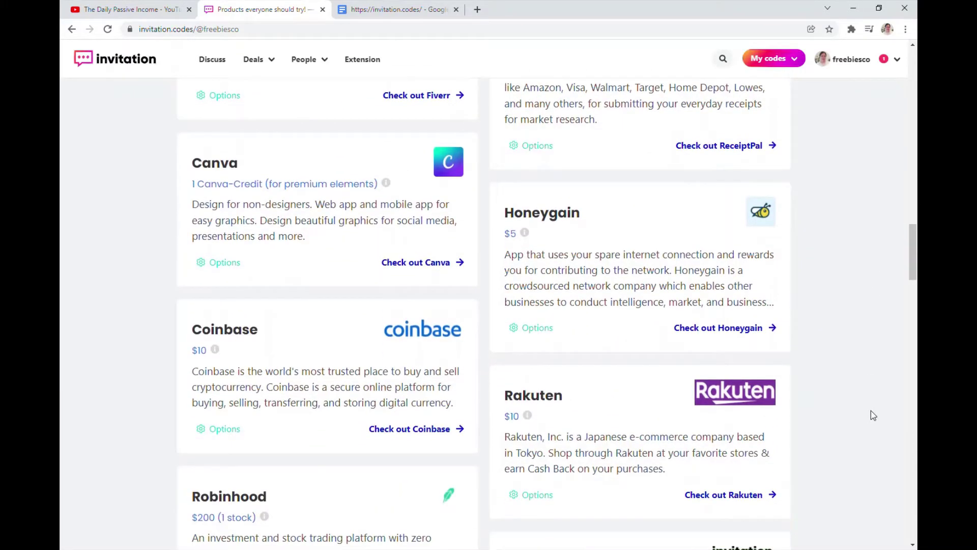
pyautogui.scroll(-3, 872, 410)
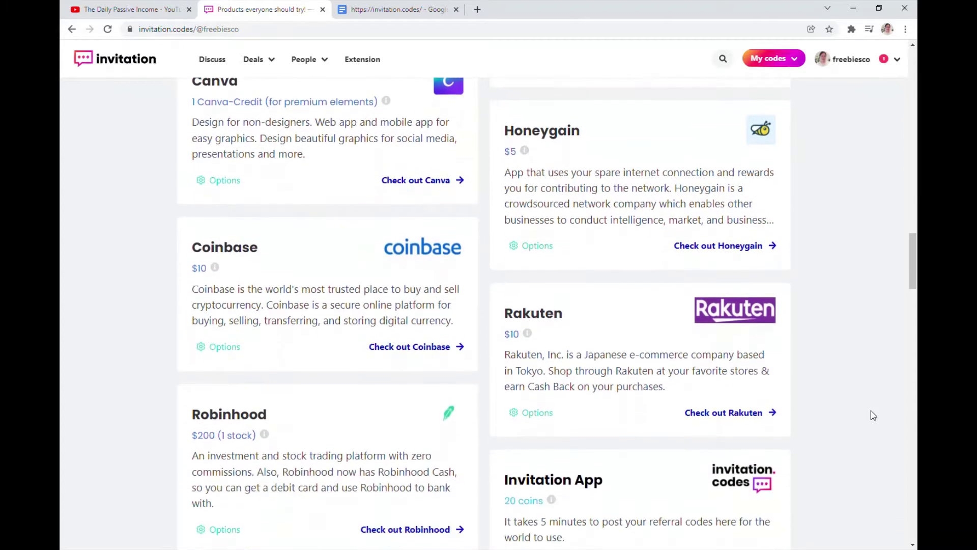
pyautogui.scroll(-3, 871, 410)
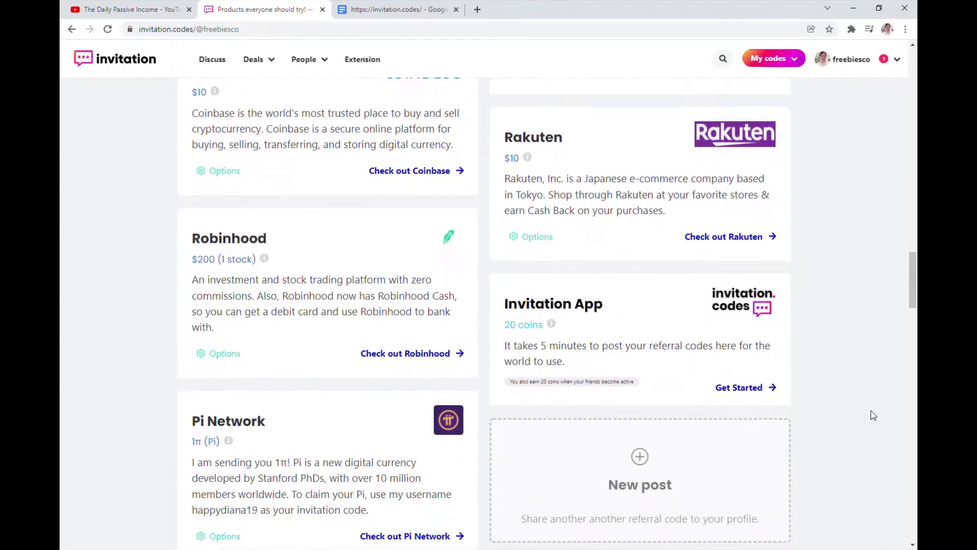
pyautogui.scroll(-3, 871, 410)
pyautogui.scroll(20, 871, 410)
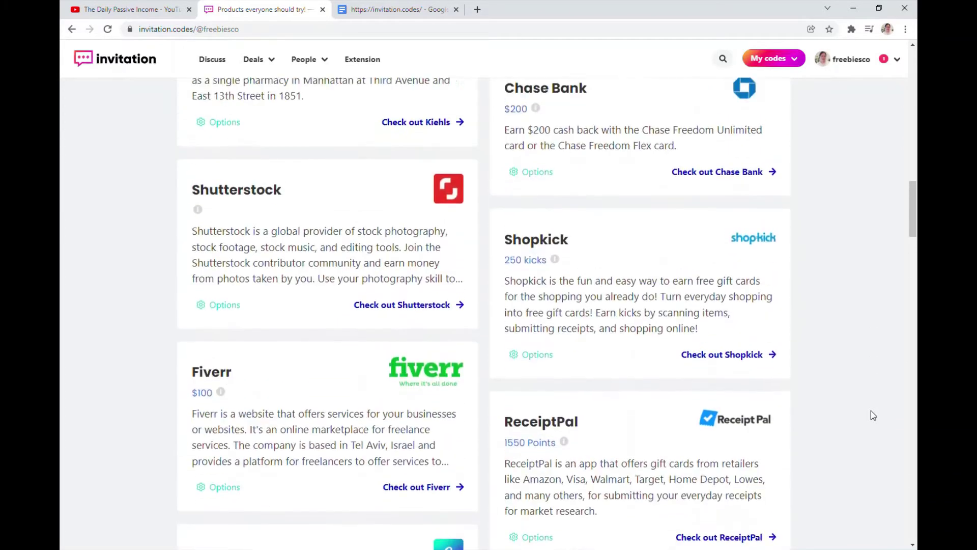
pyautogui.scroll(13, 871, 411)
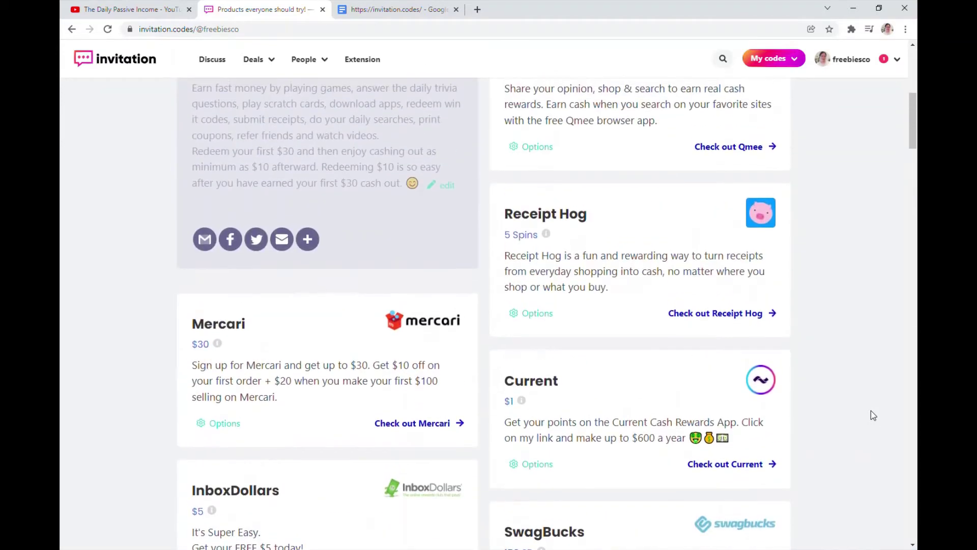
pyautogui.scroll(6, 871, 410)
pyautogui.scroll(2, 871, 410)
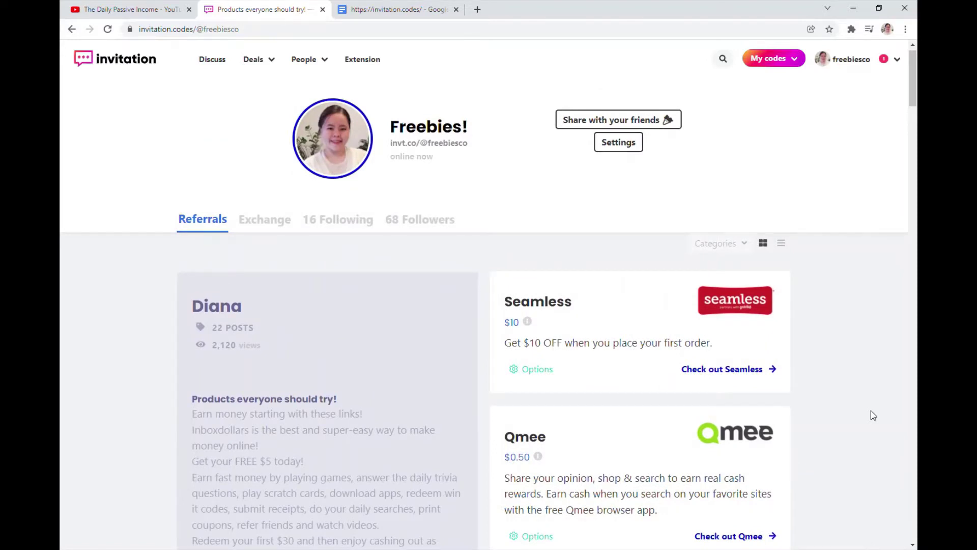
# - Review the profile's 68 followers, then return to its Referrals list
pyautogui.click(432, 225)
pyautogui.scroll(-4, 670, 399)
pyautogui.scroll(-10, 669, 395)
pyautogui.scroll(15, 670, 394)
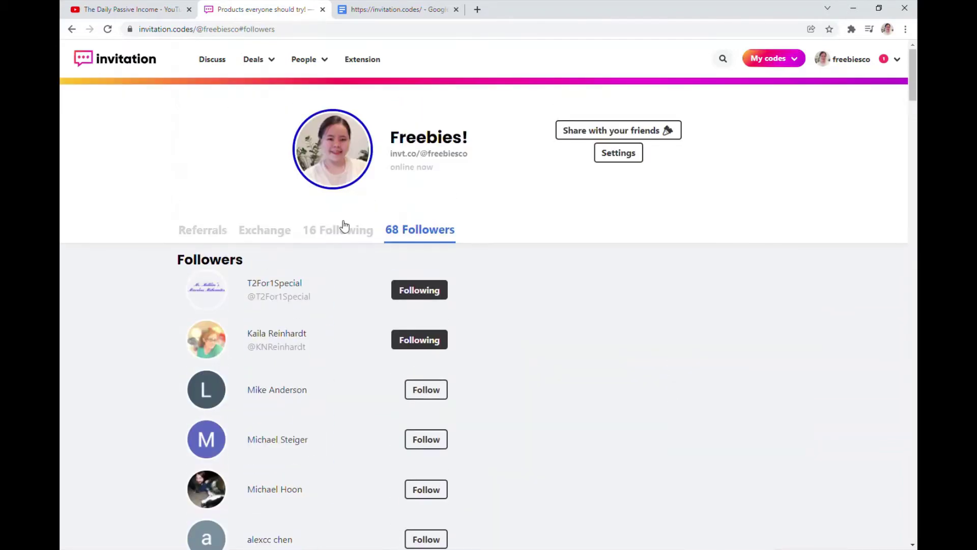
pyautogui.click(223, 229)
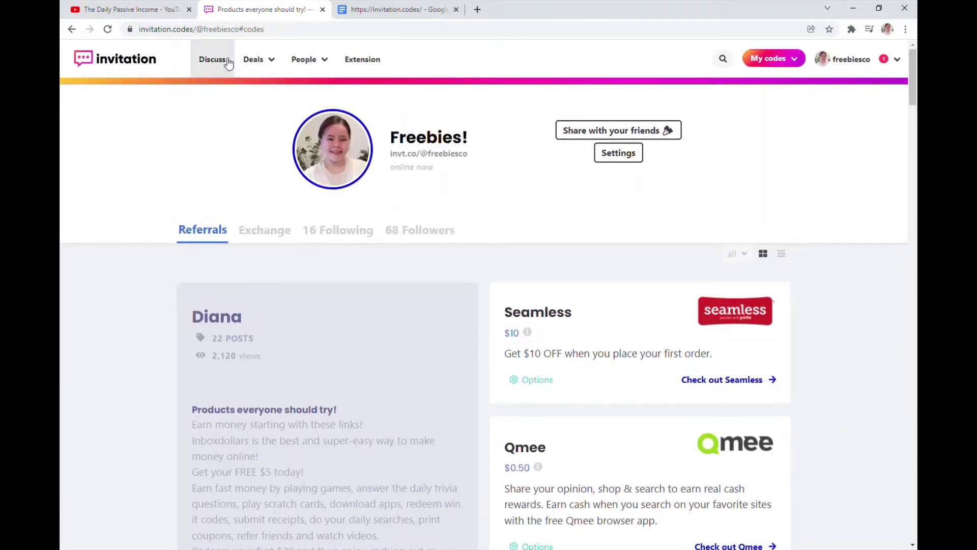
# - Start a new referral post from My codes and pick Venmo by searching 'ven'
pyautogui.click(761, 63)
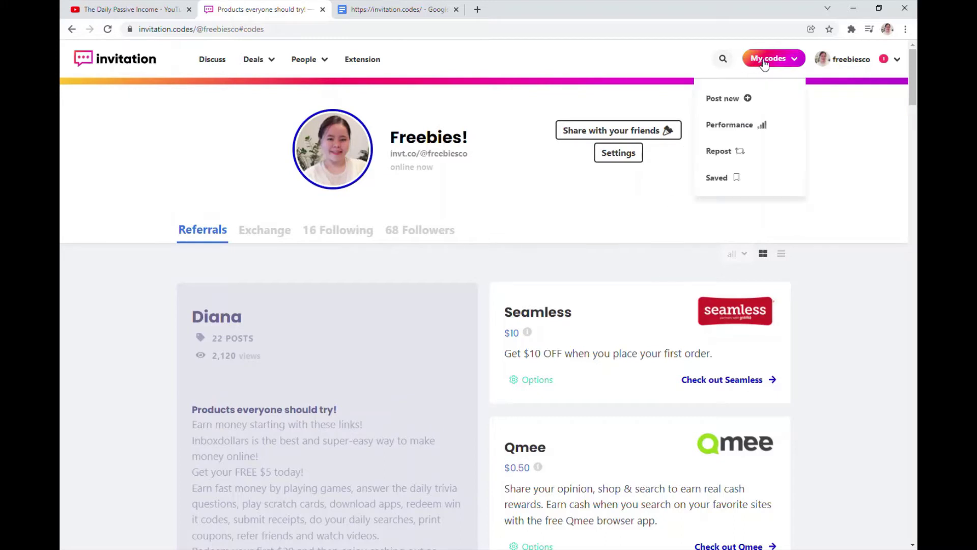
pyautogui.click(747, 100)
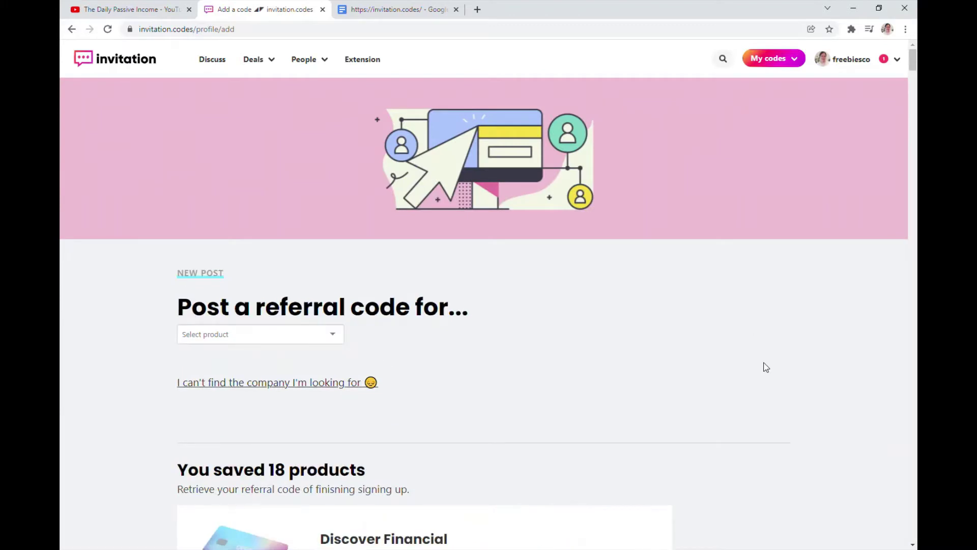
pyautogui.scroll(-1, 766, 367)
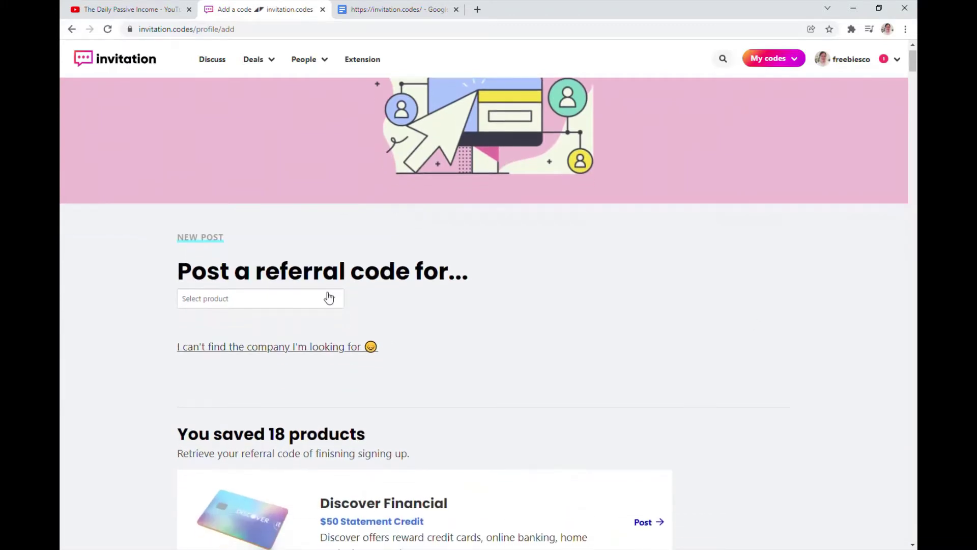
pyautogui.click(315, 306)
pyautogui.write('ven')
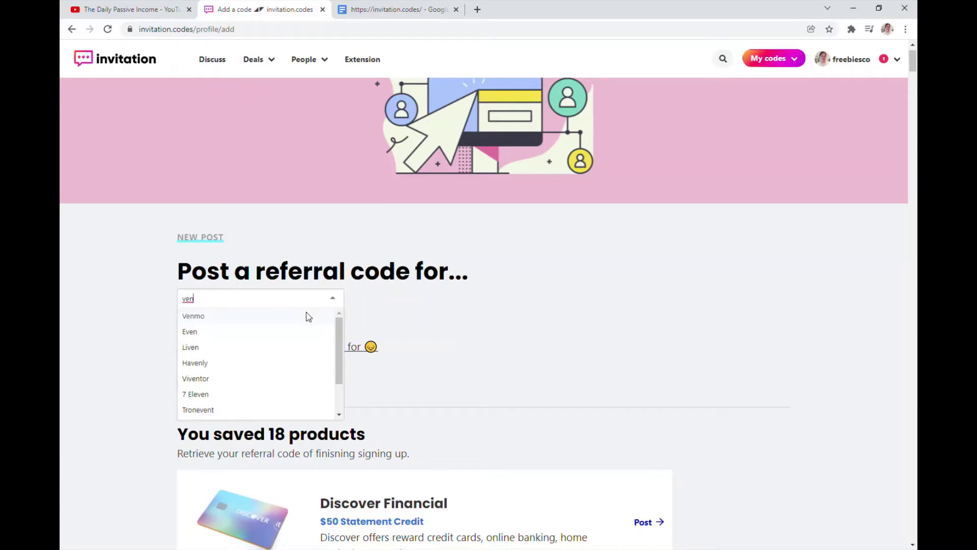
pyautogui.click(308, 316)
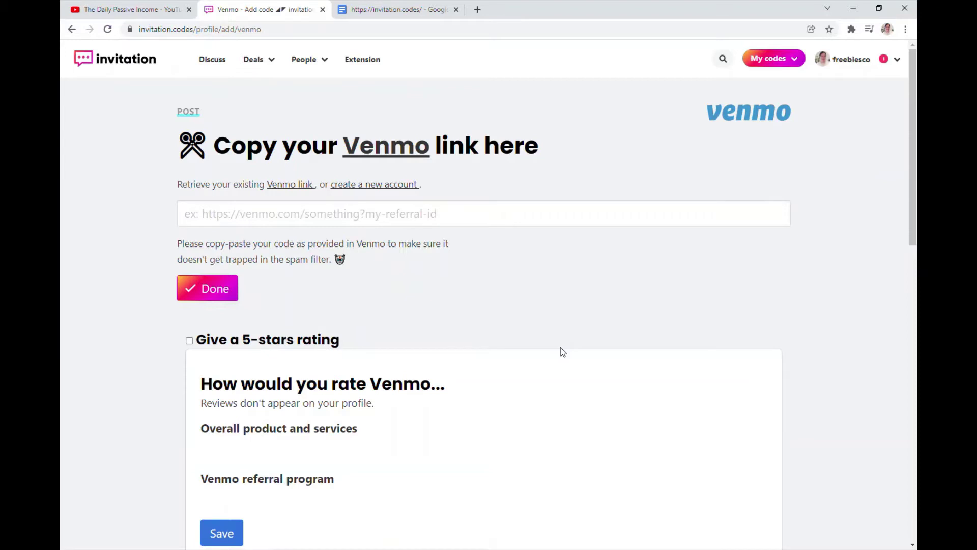
# - Copy the Venmo referral link from the Google Docs draft and select the form's link field
pyautogui.click(411, 6)
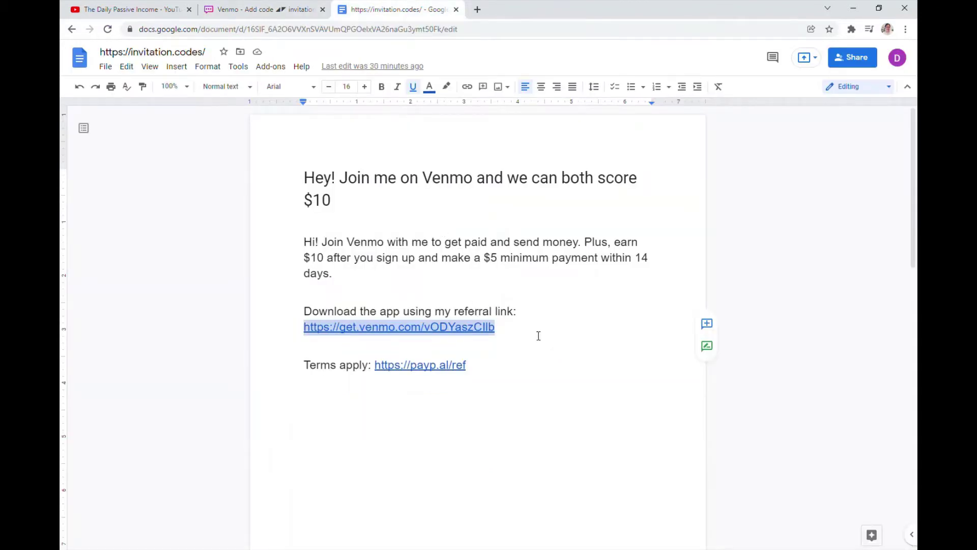
pyautogui.rightClick(471, 328)
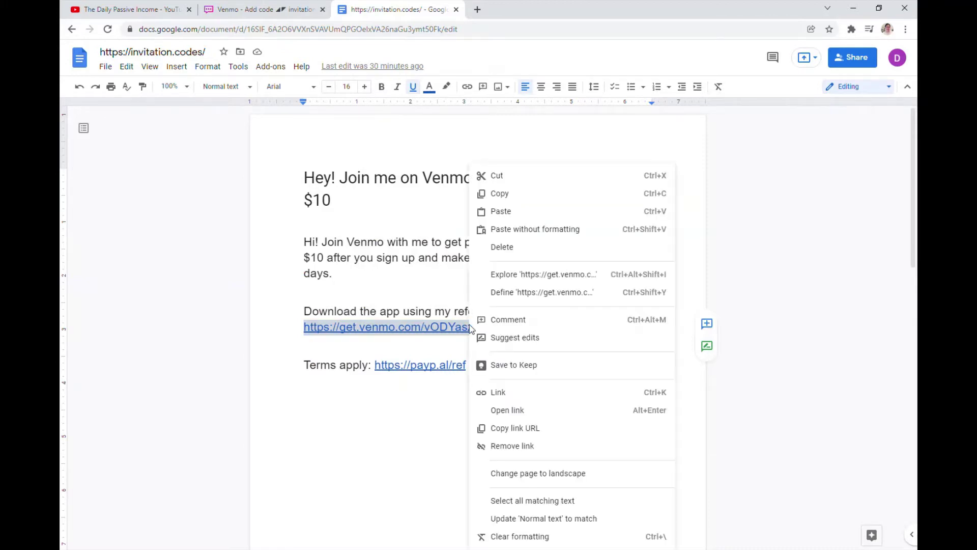
pyautogui.click(528, 200)
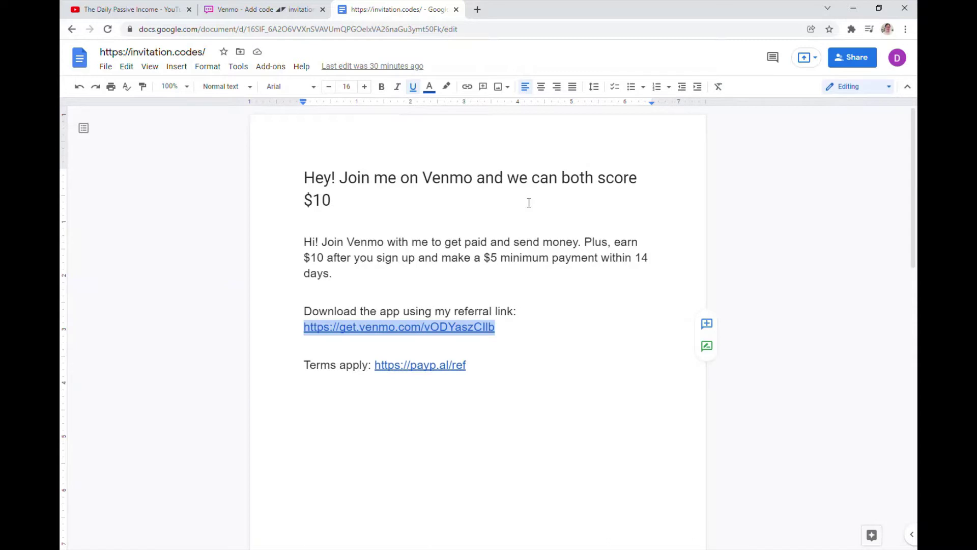
pyautogui.click(250, 4)
pyautogui.click(273, 220)
# - Paste the Venmo link and submit it, so the $10 Venmo card appears
pyautogui.hotkey('ctrl', 'v')
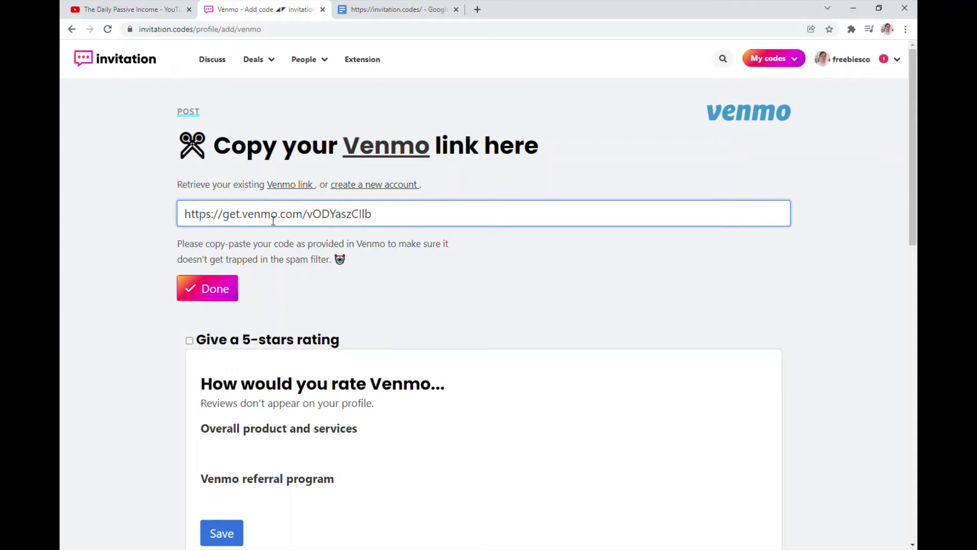
pyautogui.click(208, 291)
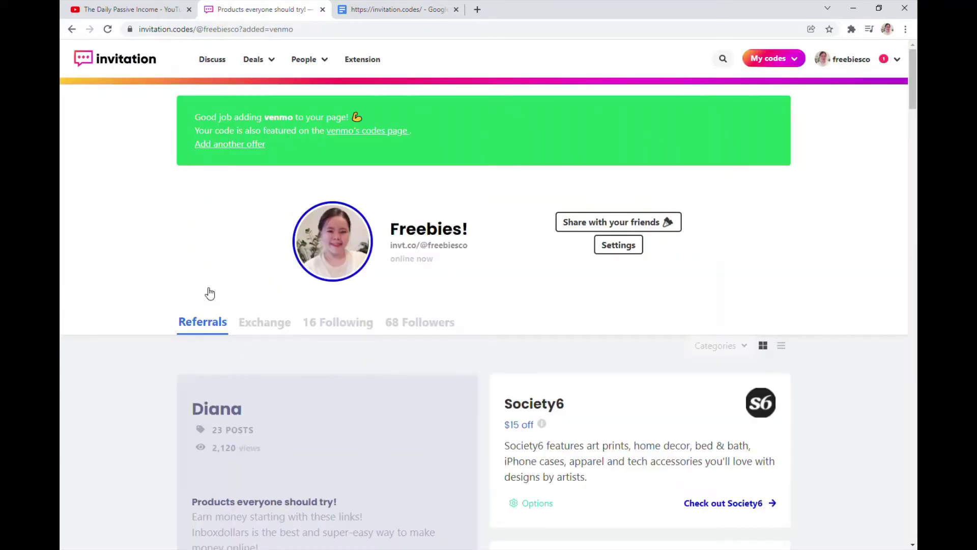
pyautogui.scroll(-14, 210, 294)
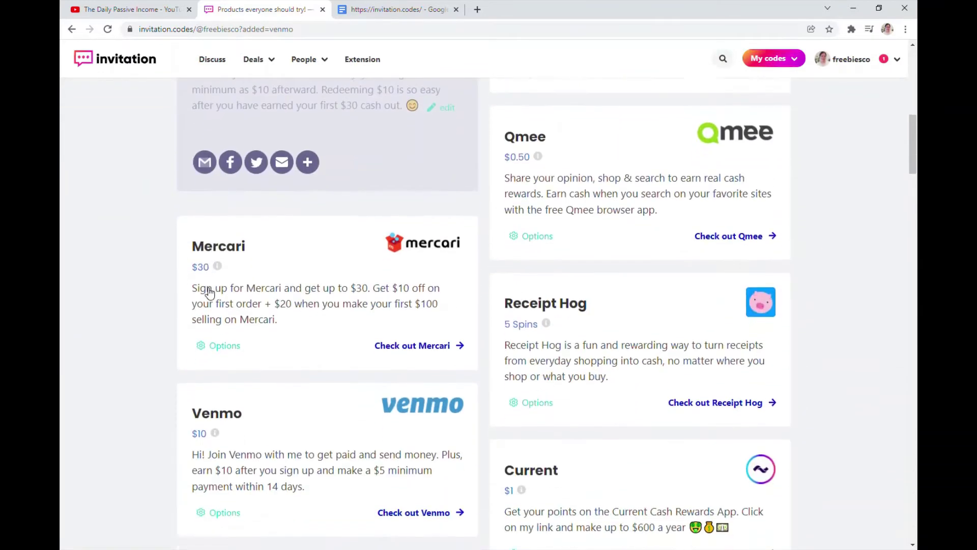
# - View the Venmo referral's public page, then return to the profile
pyautogui.click(406, 324)
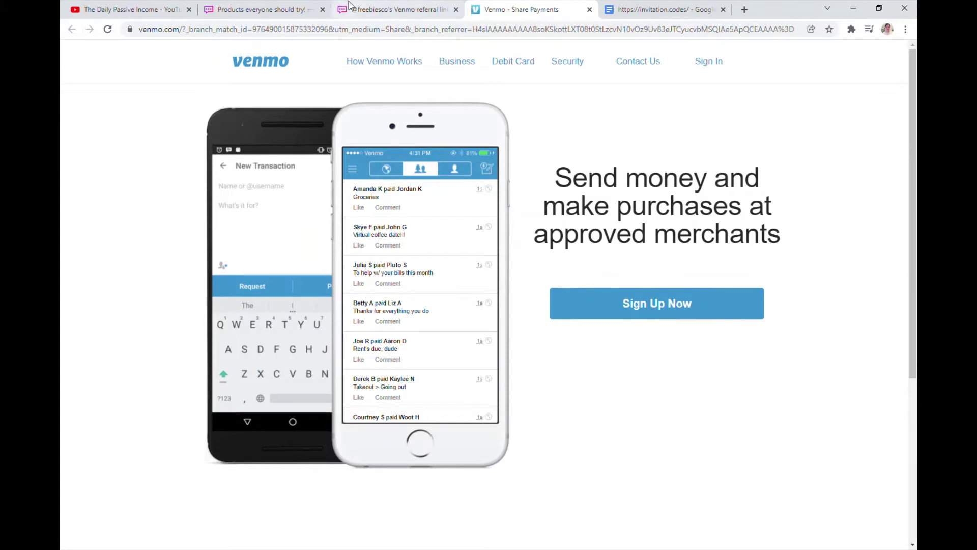
pyautogui.click(356, 10)
pyautogui.scroll(-2, 630, 463)
pyautogui.scroll(-3, 629, 463)
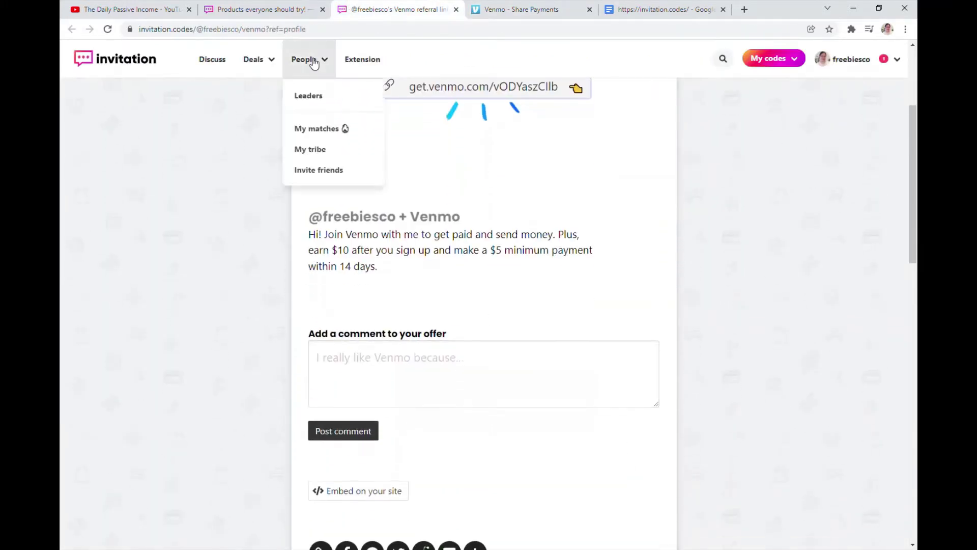
pyautogui.click(269, 6)
# - Open the Venmo card's Edit text page showing the $10 personalized offer and description
pyautogui.click(238, 325)
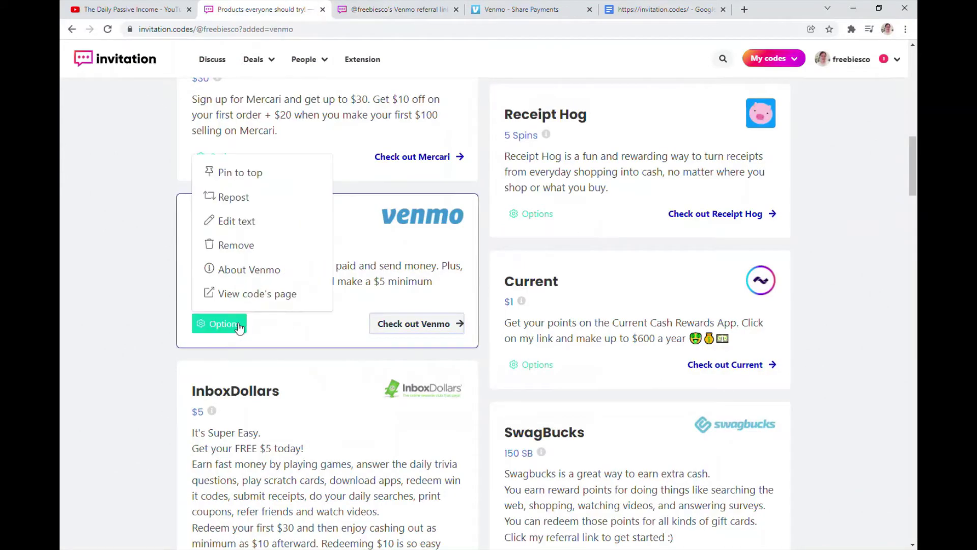
pyautogui.click(253, 224)
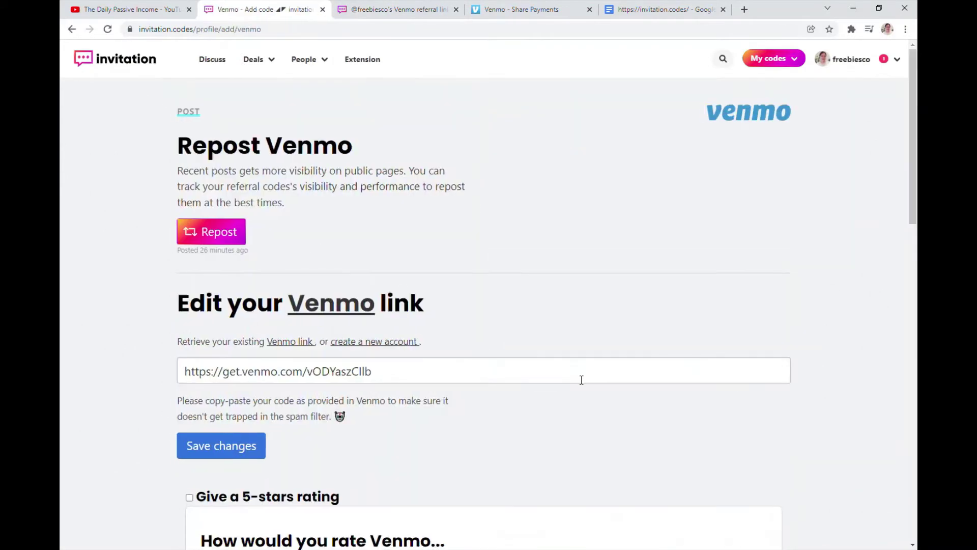
pyautogui.scroll(-10, 581, 380)
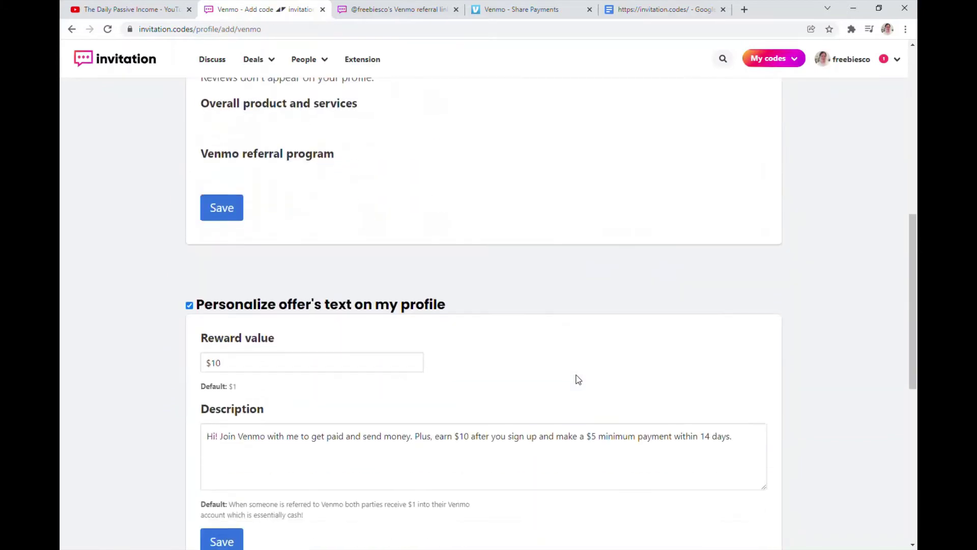
pyautogui.moveTo(661, 9); pyautogui.dragTo(385, 4)
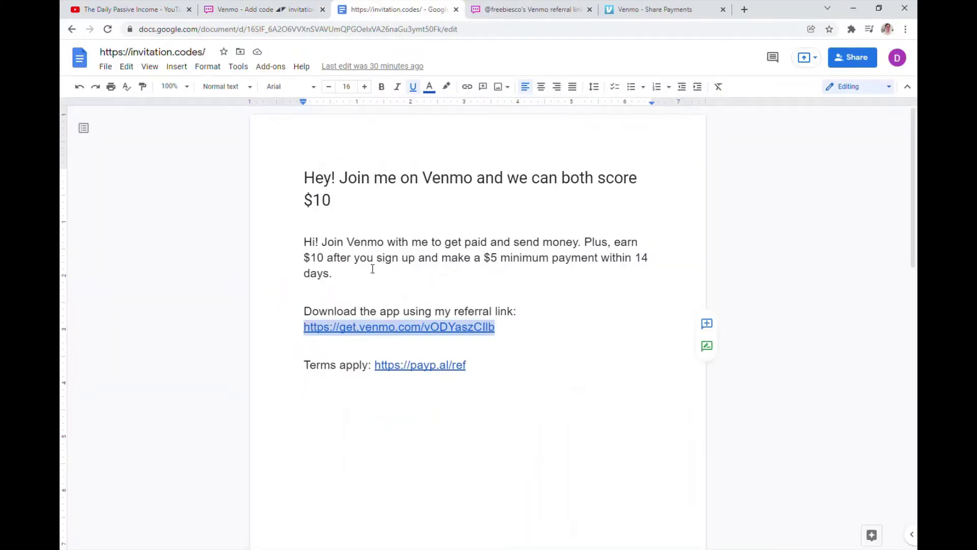
pyautogui.click(297, 6)
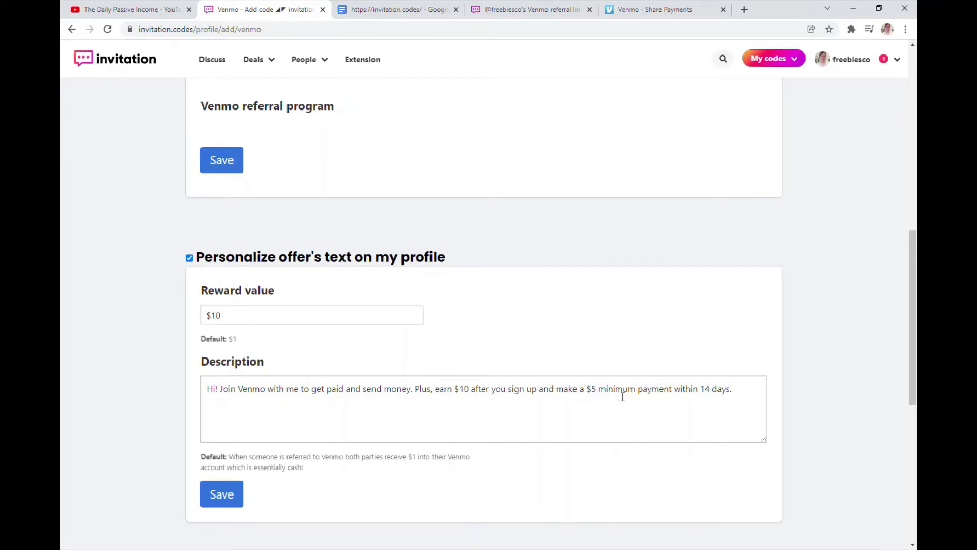
# - Save the personalized Venmo offer text and pin the Venmo card to the top
pyautogui.scroll(-1, 623, 397)
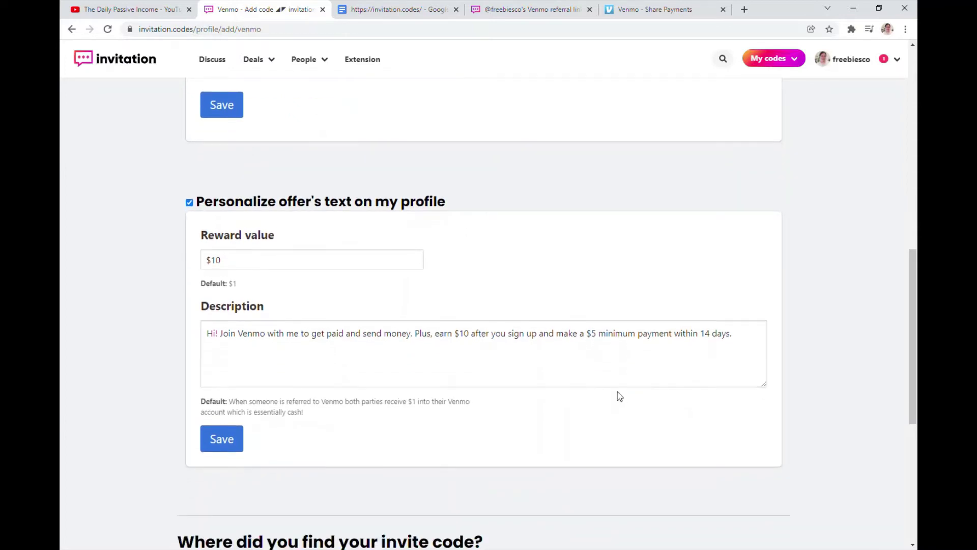
pyautogui.click(219, 447)
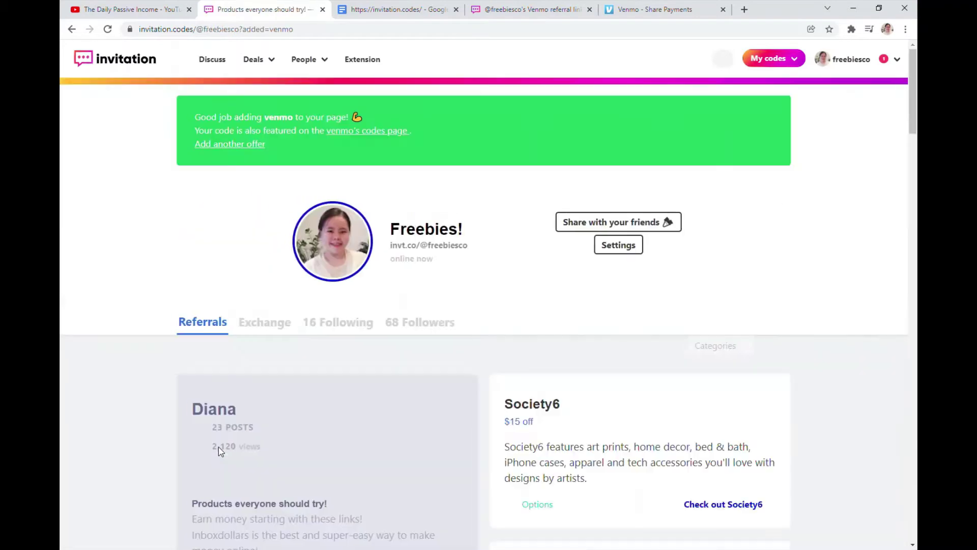
pyautogui.scroll(-13, 452, 471)
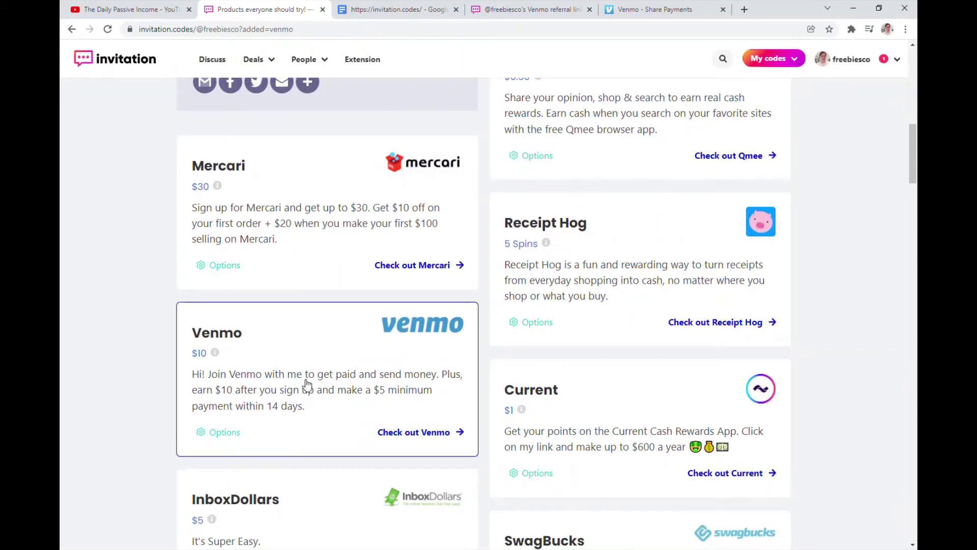
pyautogui.click(230, 436)
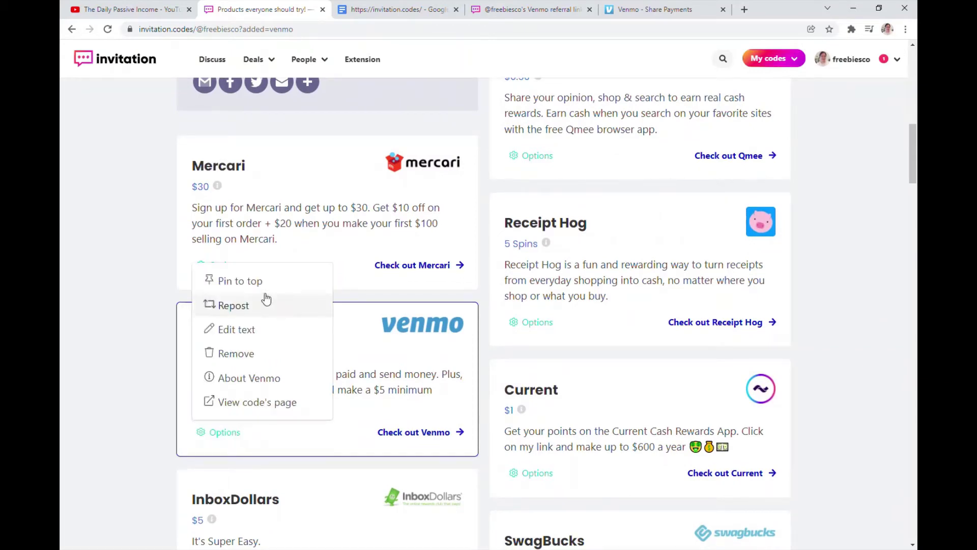
pyautogui.click(270, 288)
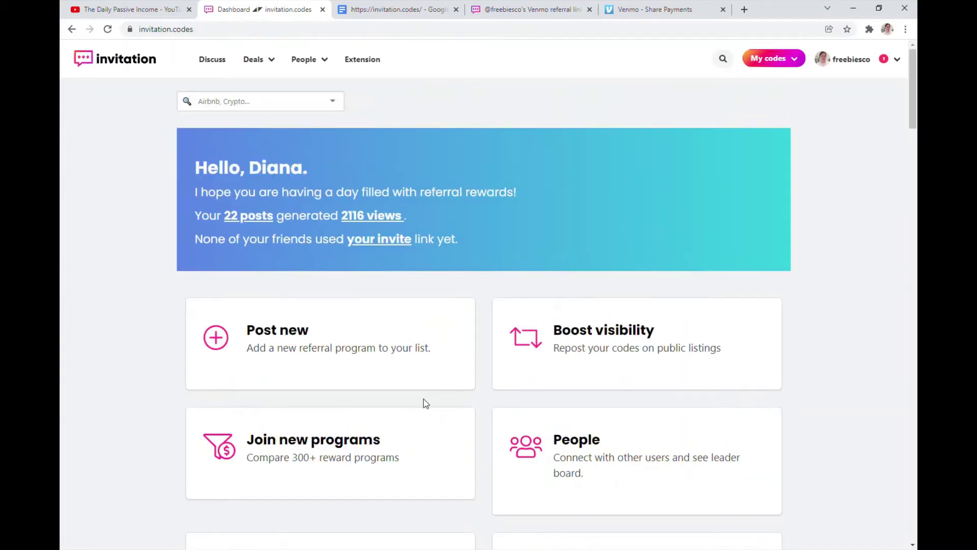
# - Reopen the profile from the dashboard's account menu and open the pinned Venmo card's options
pyautogui.scroll(-10, 424, 399)
pyautogui.scroll(-3, 427, 404)
pyautogui.scroll(13, 427, 403)
pyautogui.click(161, 67)
pyautogui.click(821, 54)
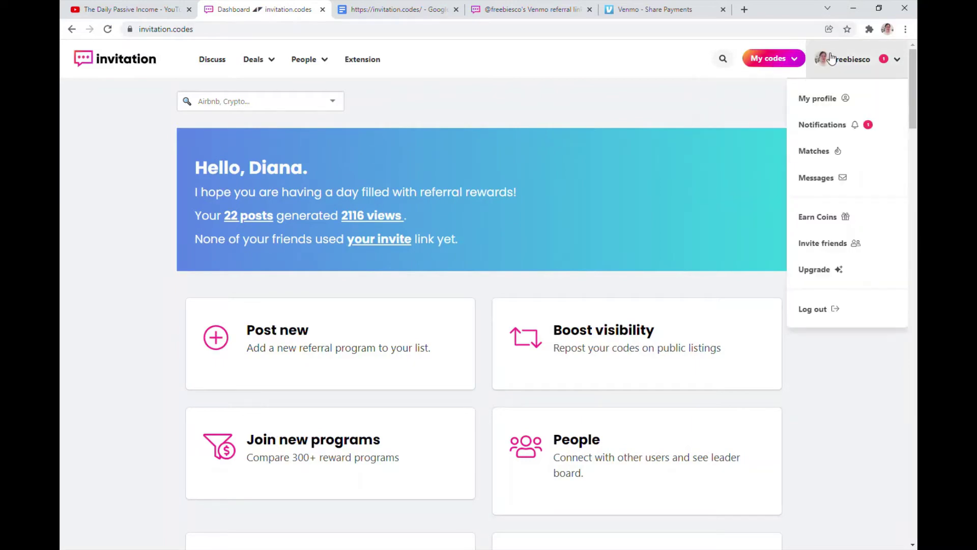
pyautogui.click(836, 57)
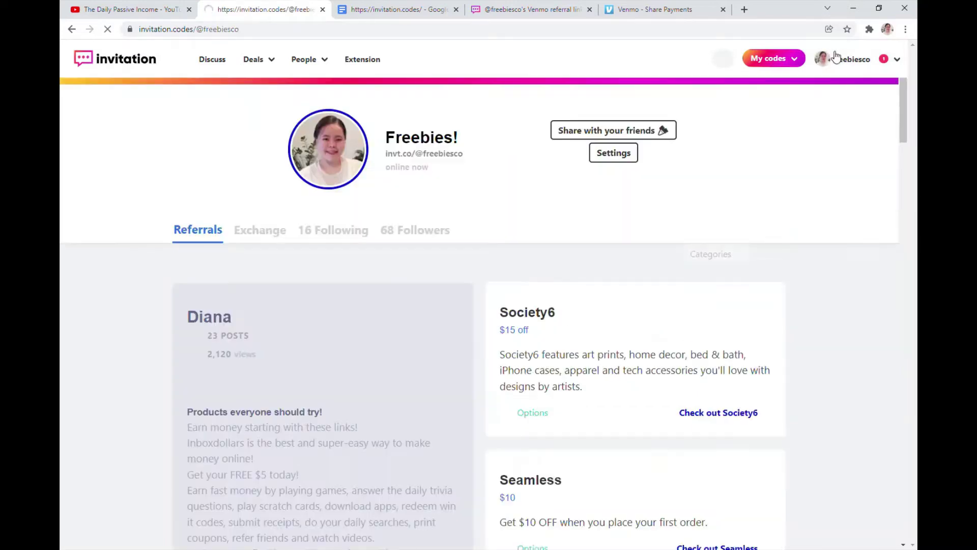
pyautogui.scroll(-12, 377, 402)
pyautogui.click(224, 204)
# - Scroll through the Repost Venmo page with its 5-coin cost and Basic plan limit
pyautogui.scroll(1, 223, 209)
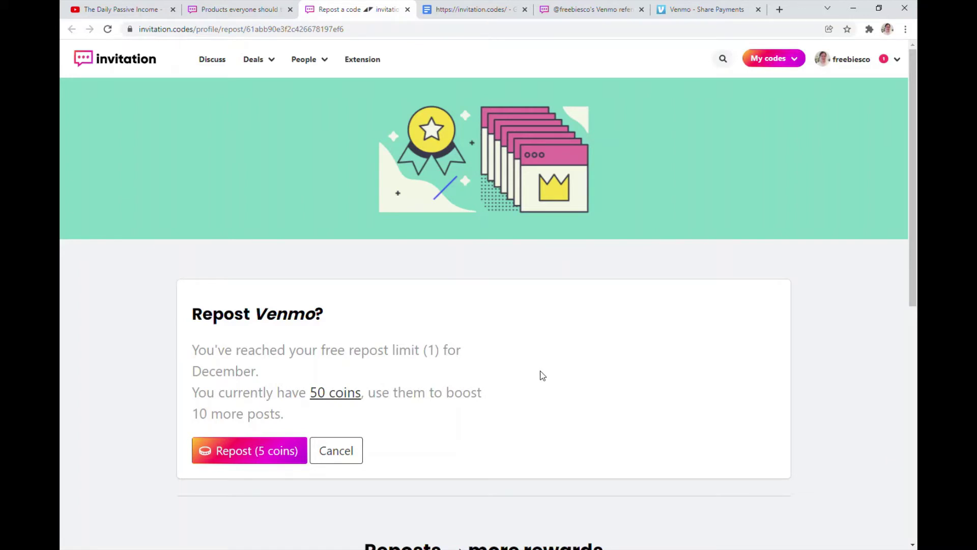
pyautogui.scroll(-2, 543, 376)
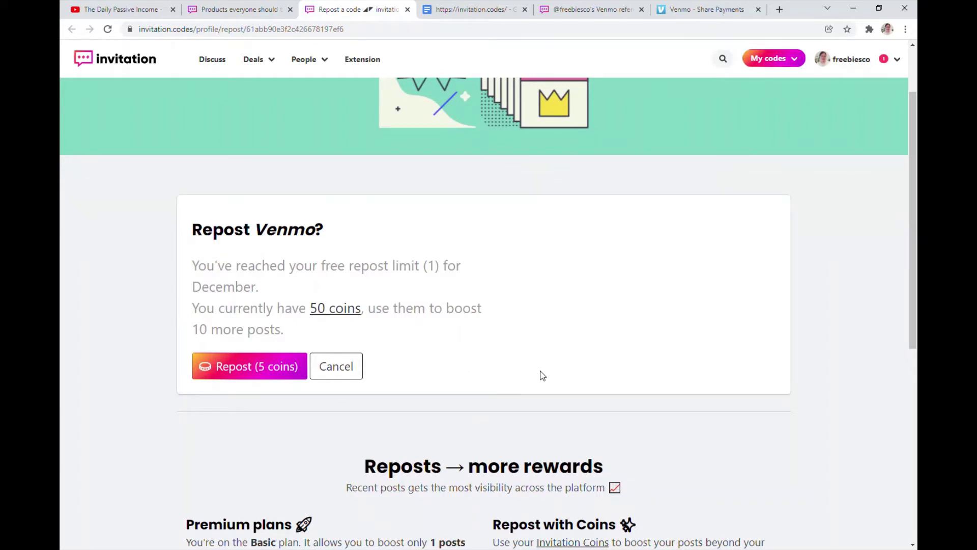
pyautogui.scroll(-1, 542, 375)
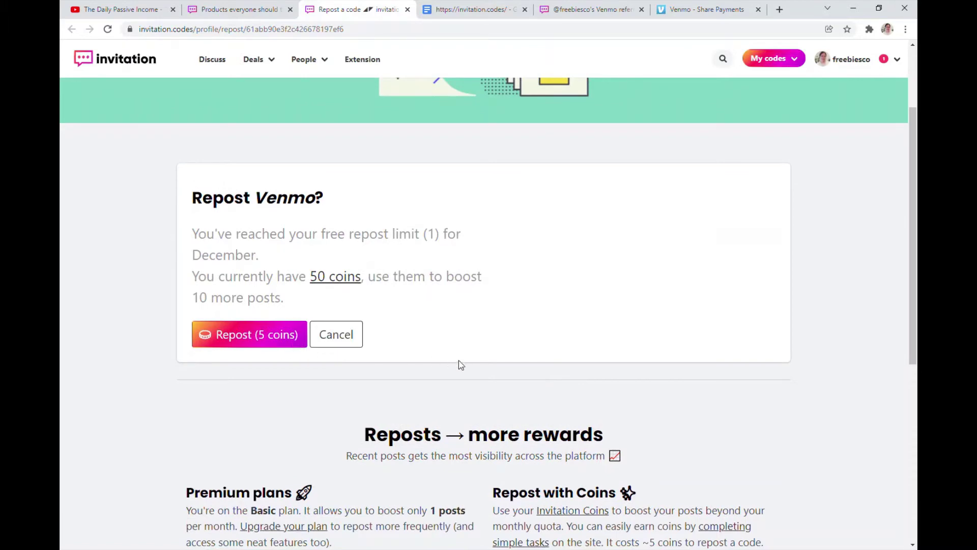
pyautogui.scroll(-3, 440, 362)
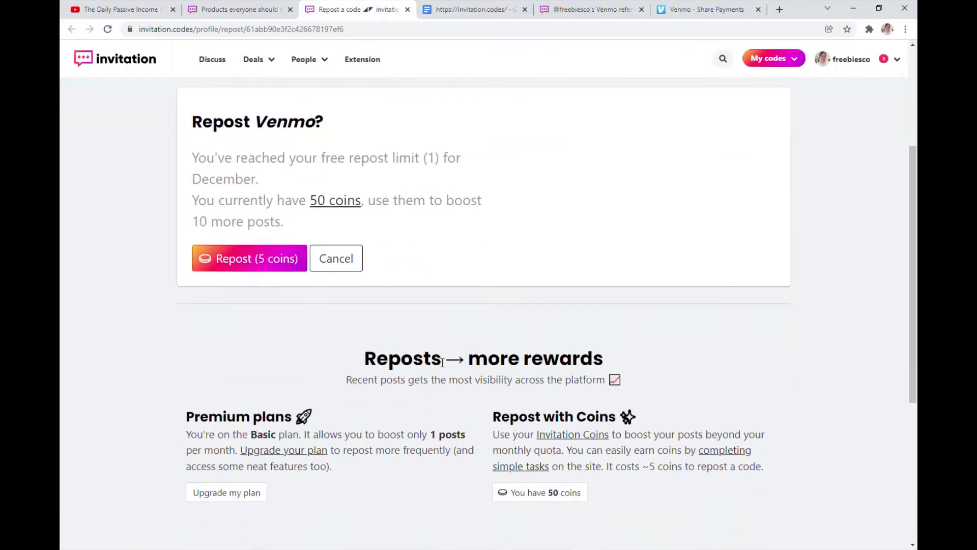
pyautogui.scroll(5, 443, 362)
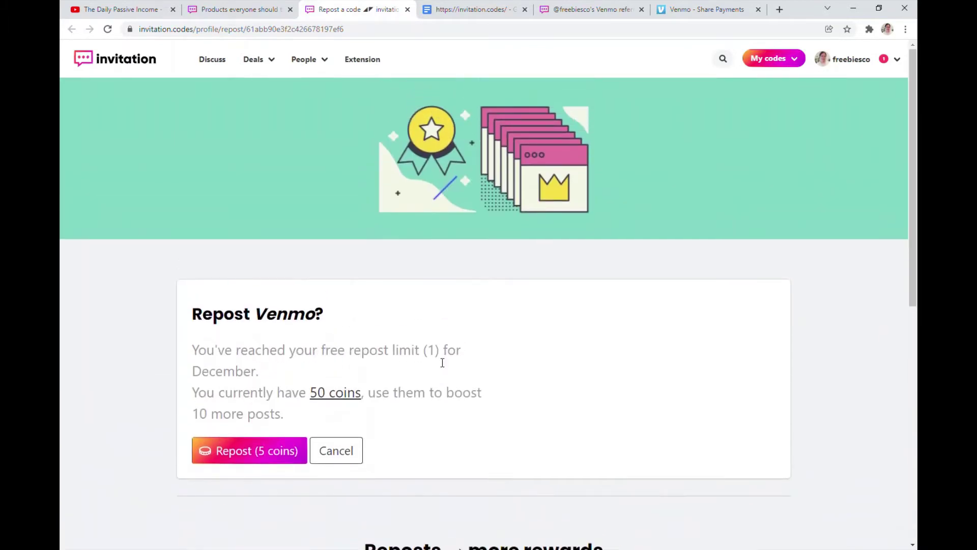
# - Return to the profile and repost the InboxDollars referral card, confirming the 5-coin charge
pyautogui.click(824, 60)
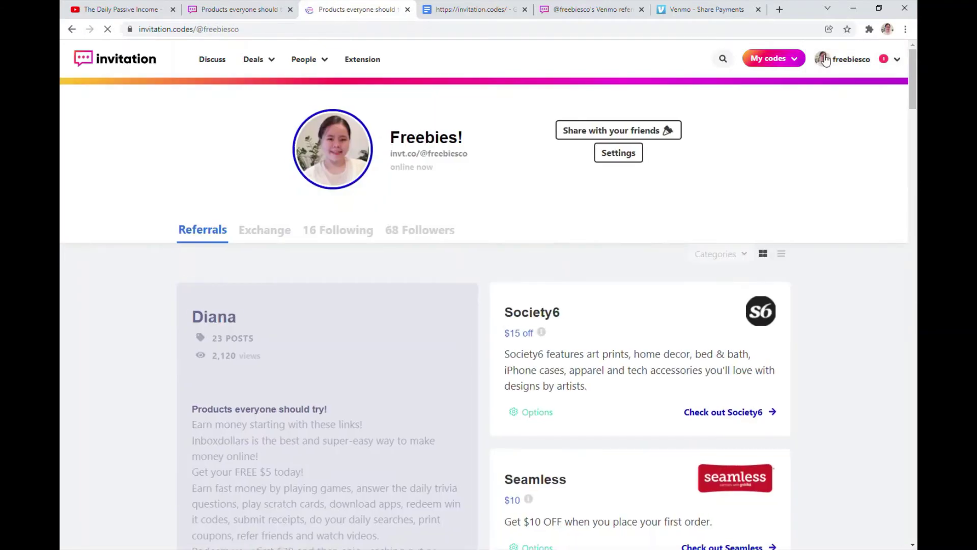
pyautogui.scroll(-6, 560, 408)
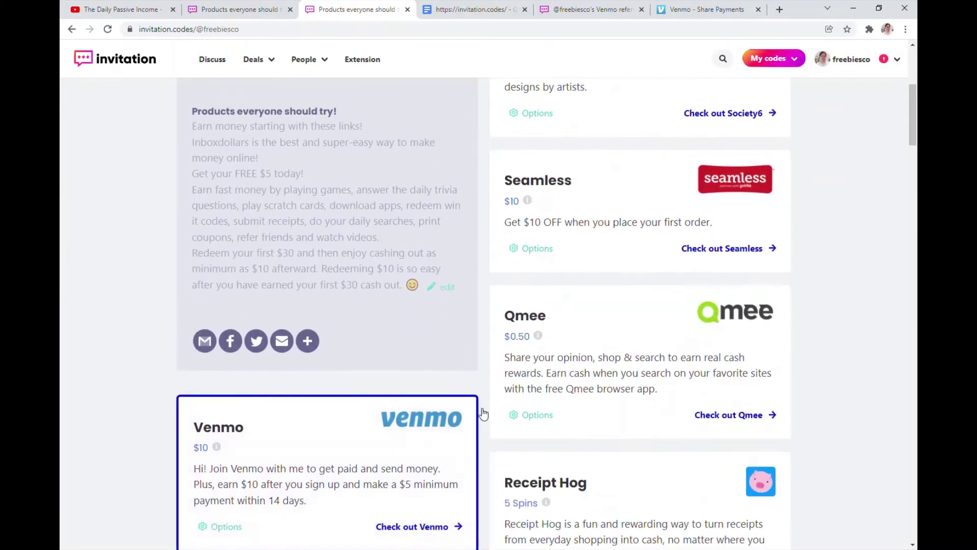
pyautogui.scroll(-3, 486, 426)
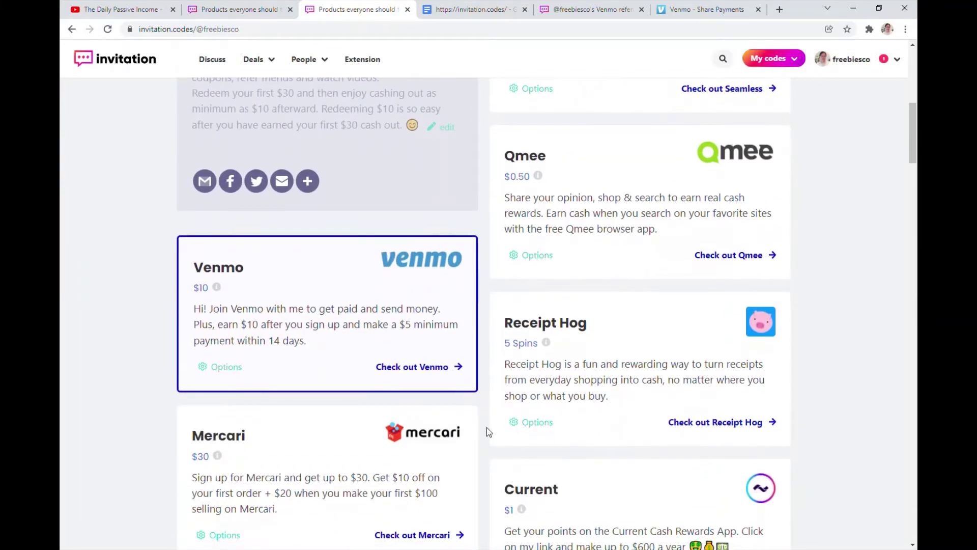
pyautogui.scroll(-6, 486, 427)
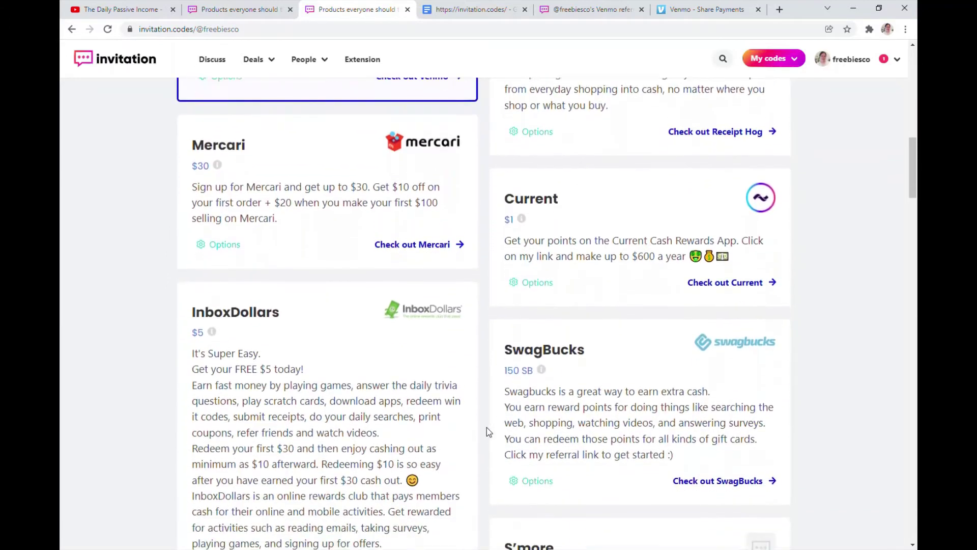
pyautogui.scroll(-2, 487, 432)
pyautogui.click(223, 462)
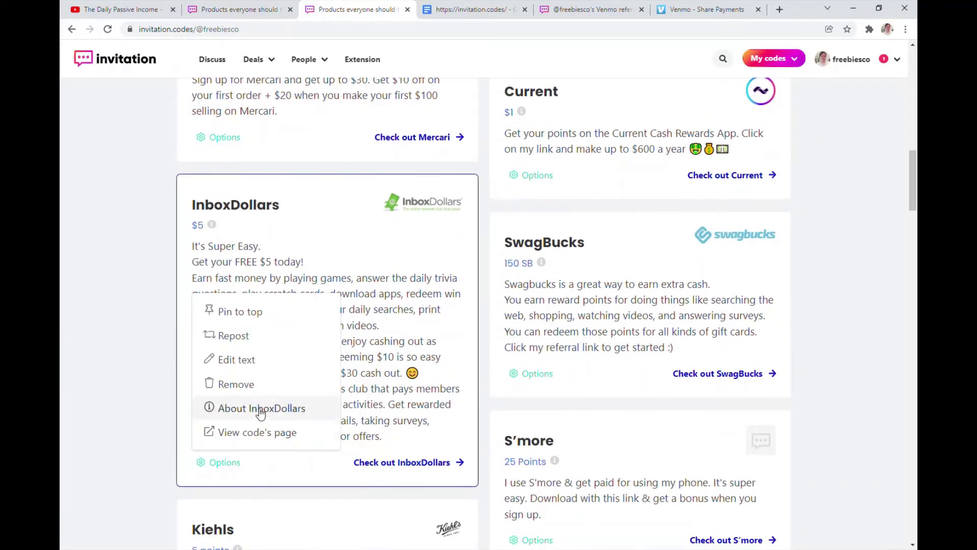
pyautogui.click(285, 337)
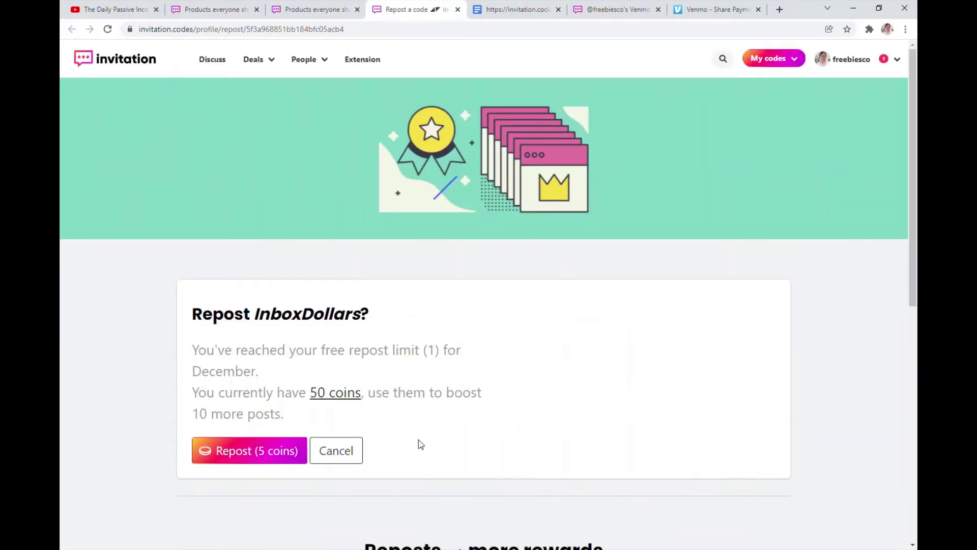
pyautogui.scroll(-1, 356, 427)
pyautogui.click(269, 405)
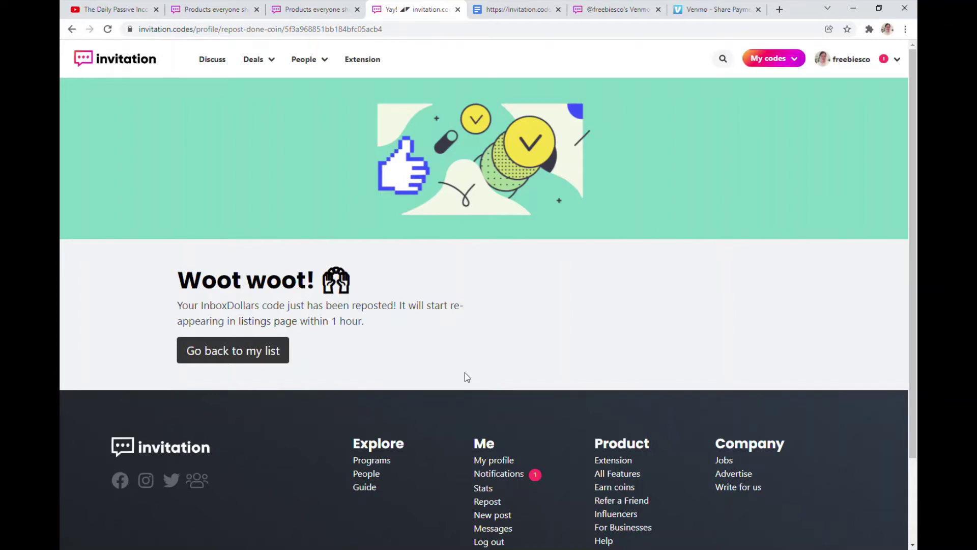
# - Look at the deal listings, then go to the Discuss community discussions area
pyautogui.click(273, 60)
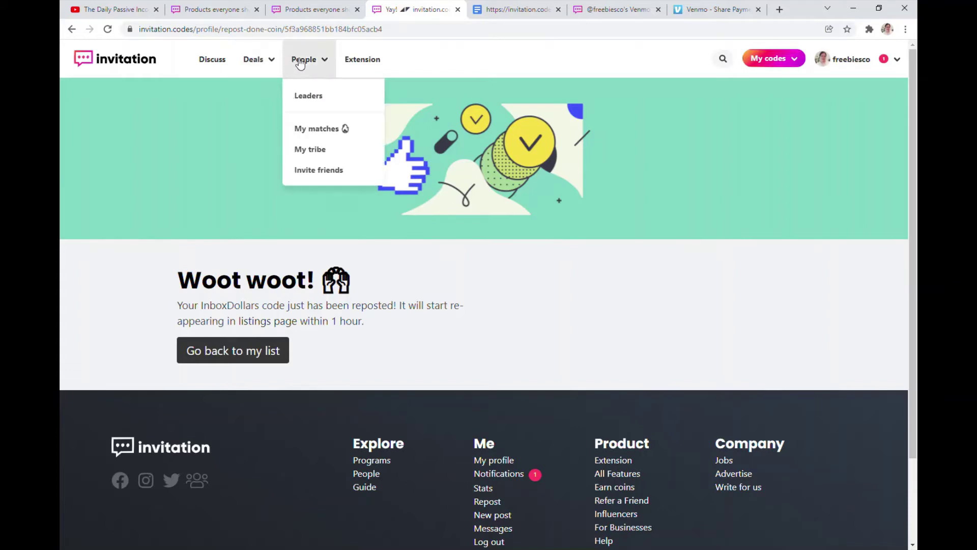
pyautogui.click(225, 64)
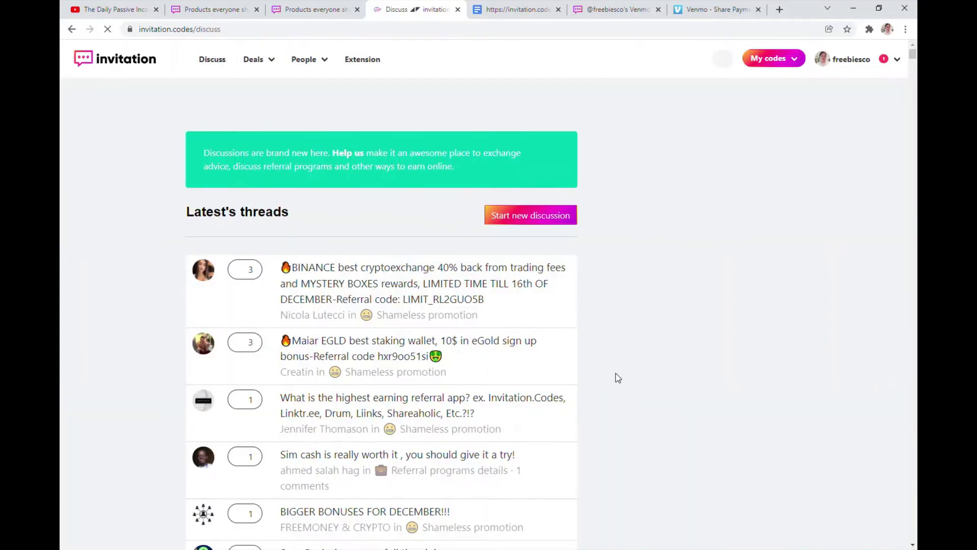
pyautogui.scroll(-5, 617, 378)
pyautogui.scroll(5, 617, 377)
# - Start a new discussion to bring up the empty New discussion post form
pyautogui.click(565, 217)
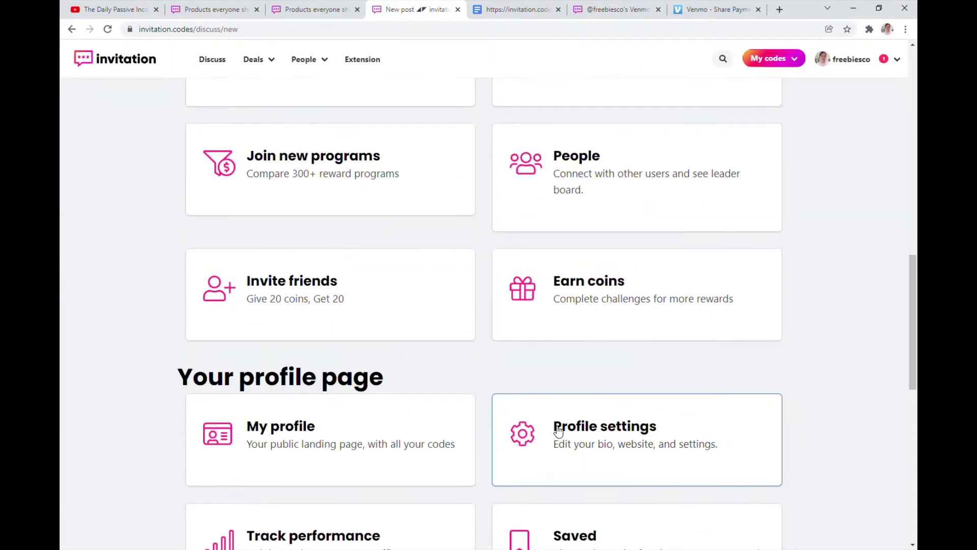
pyautogui.scroll(-5, 556, 430)
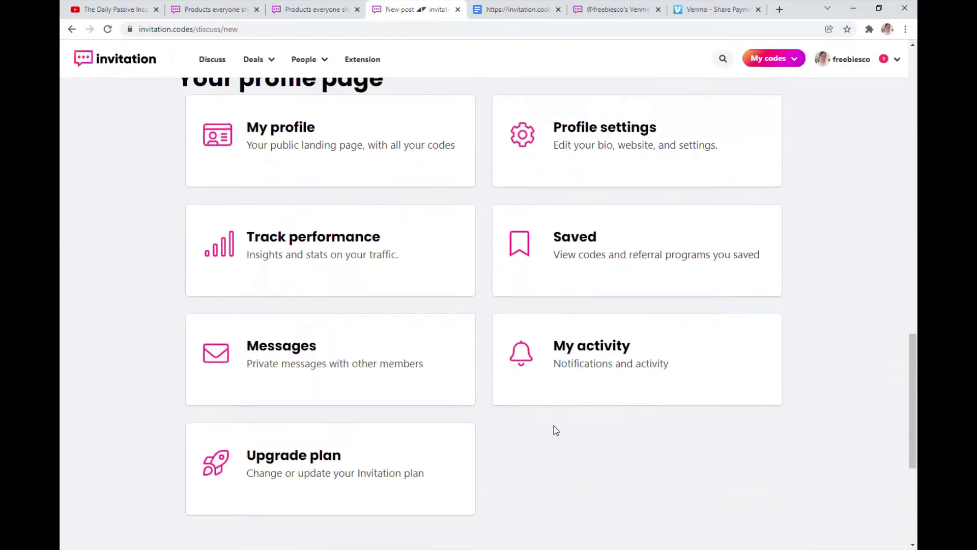
pyautogui.scroll(4, 555, 430)
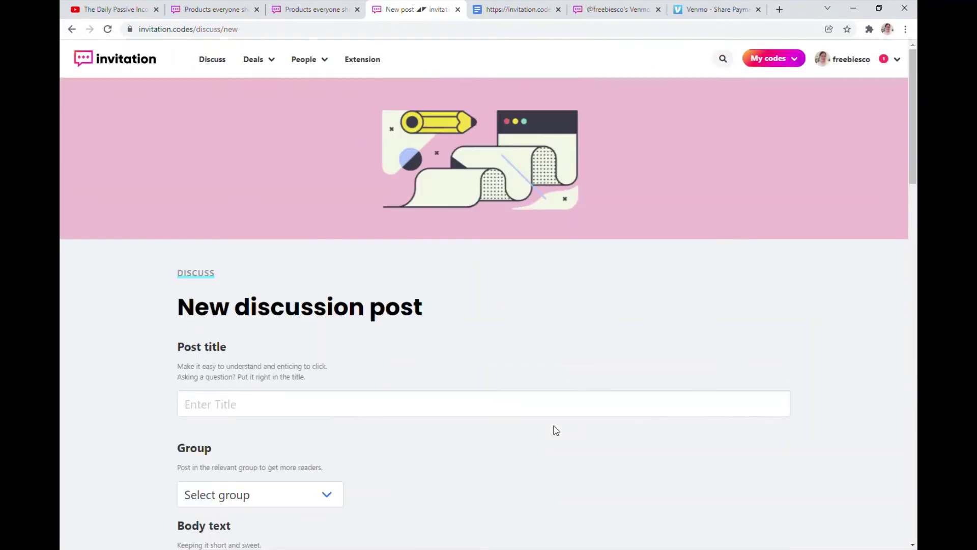
pyautogui.moveTo(271, 63)
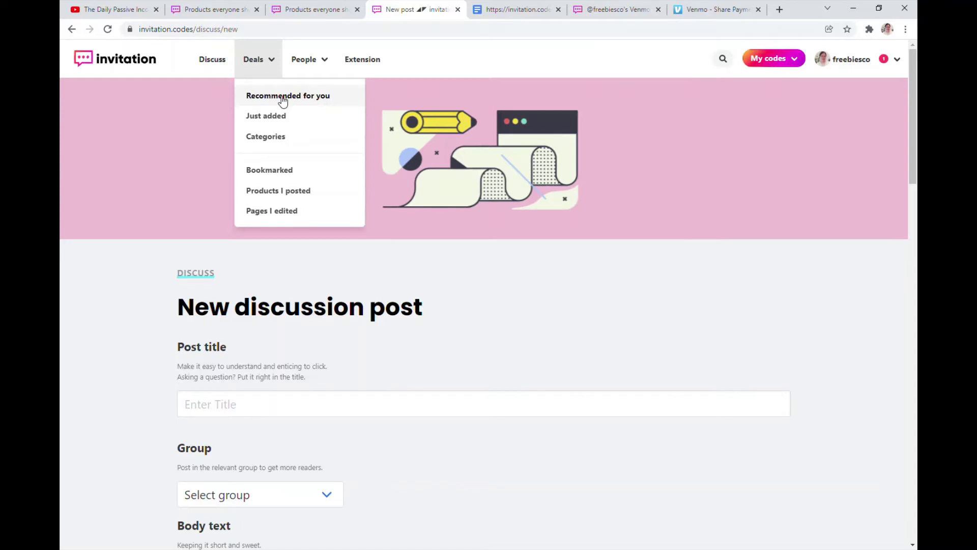
pyautogui.moveTo(320, 64)
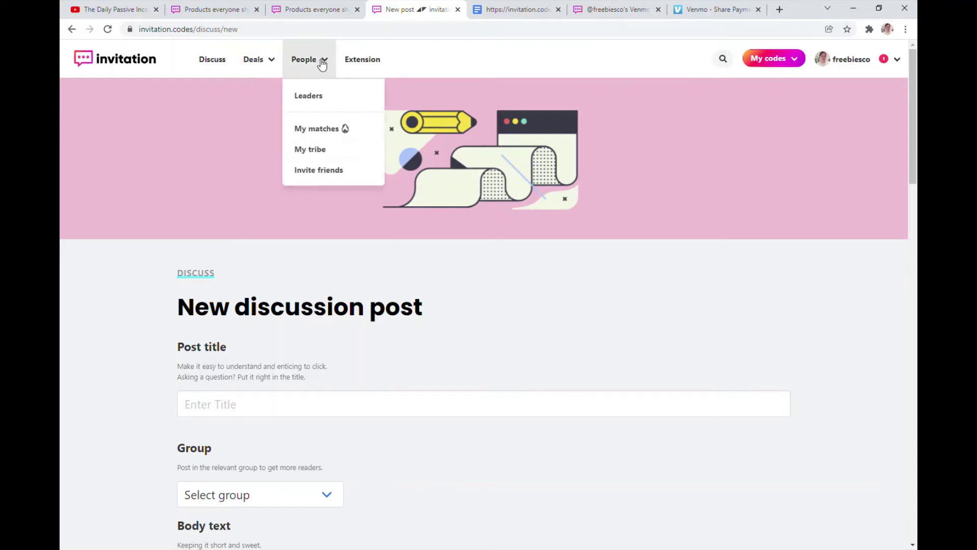
pyautogui.moveTo(789, 56)
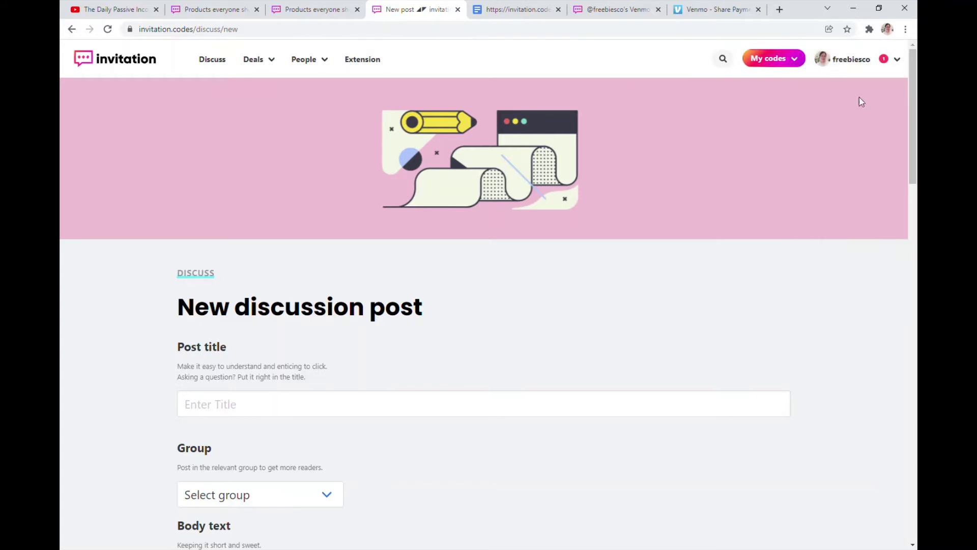
# - Open Earn Coins from the profile menu to see the 45-coin balance and earning options
pyautogui.click(831, 60)
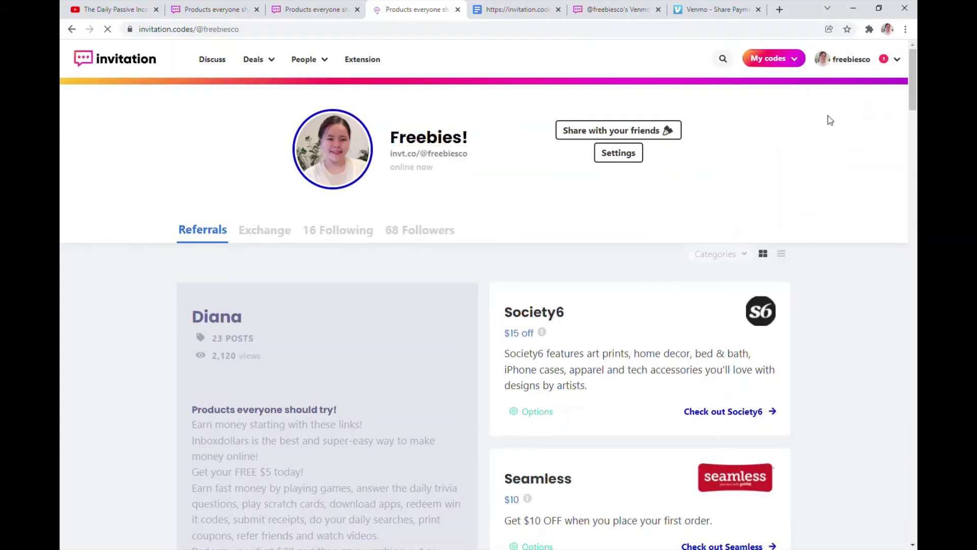
pyautogui.moveTo(898, 60)
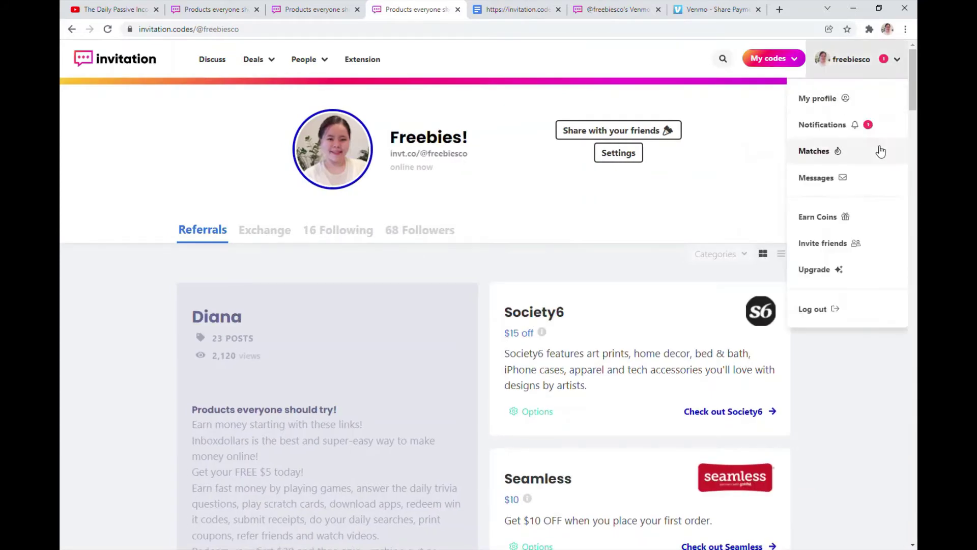
pyautogui.click(845, 222)
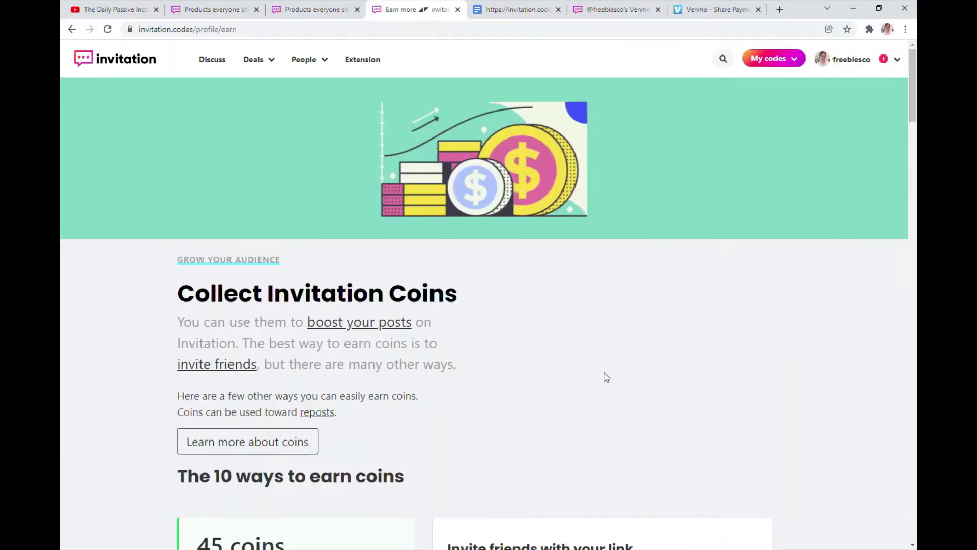
pyautogui.scroll(-2, 606, 377)
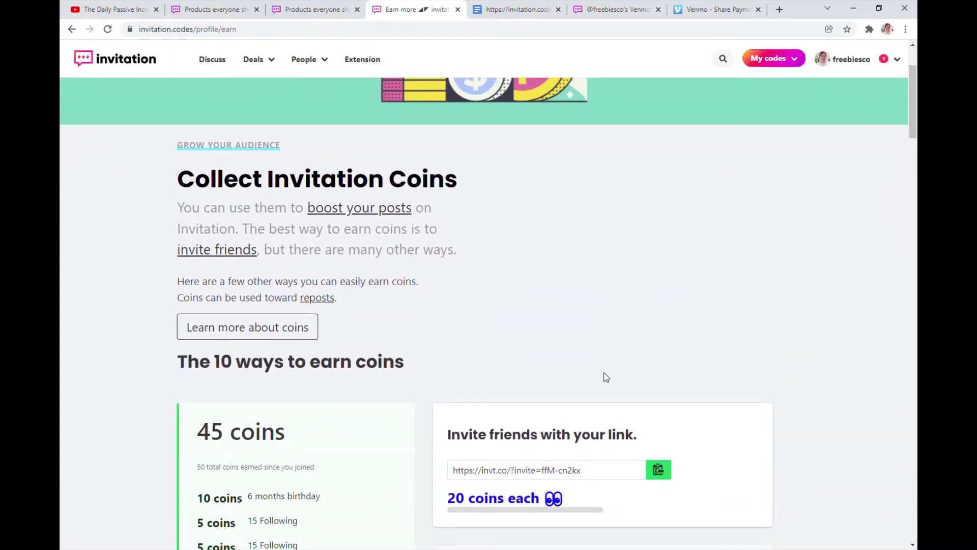
pyautogui.scroll(-1, 606, 377)
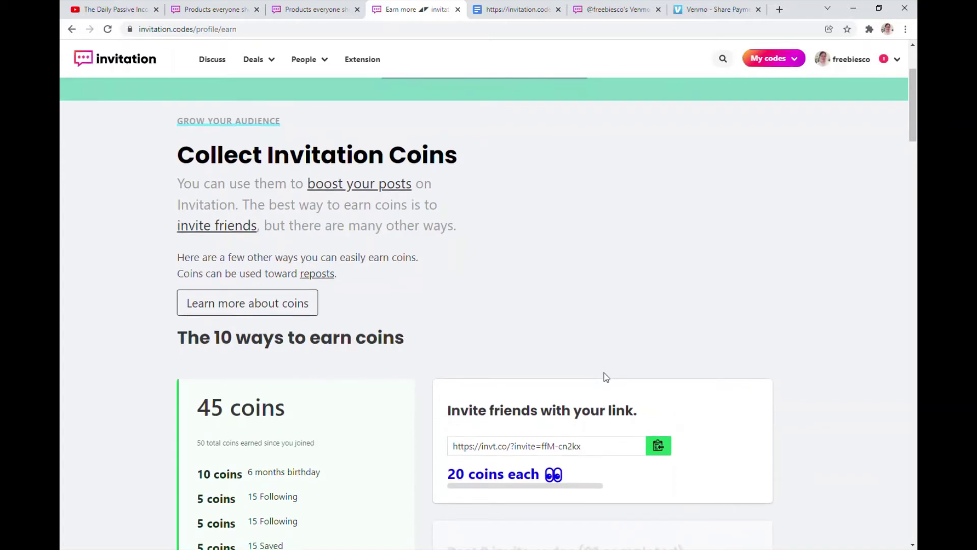
pyautogui.scroll(-3, 605, 377)
# - Select the personal invite link field and scroll through the remaining coin cards
pyautogui.click(583, 284)
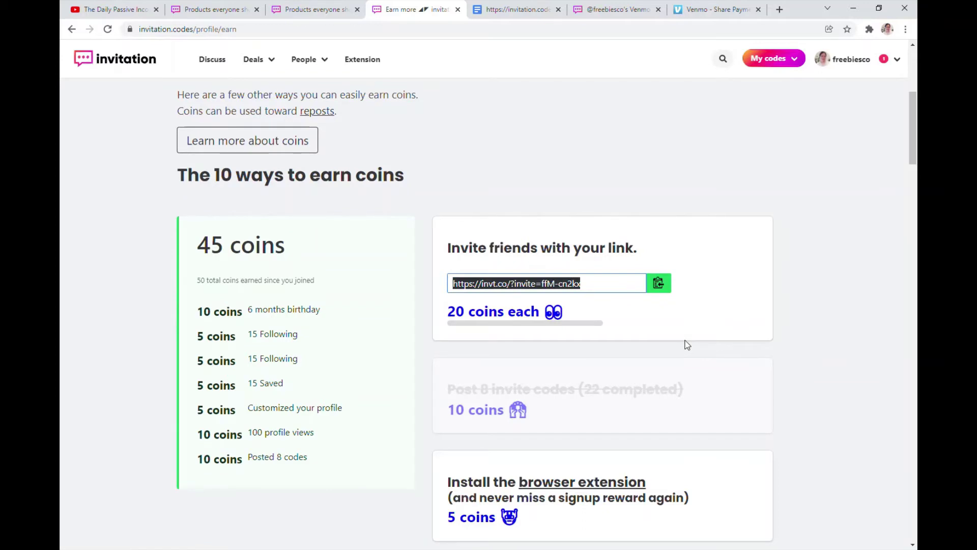
pyautogui.scroll(-1, 688, 345)
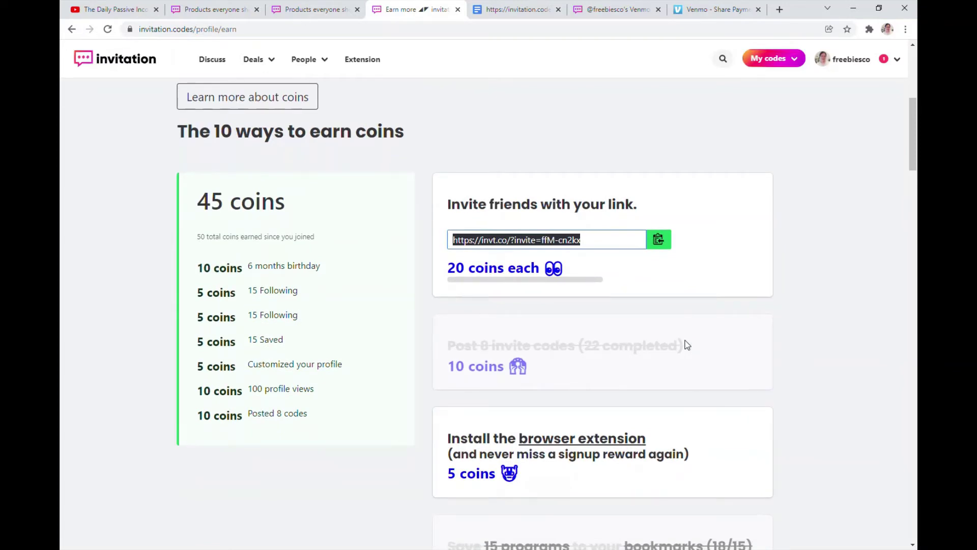
pyautogui.scroll(-1, 687, 345)
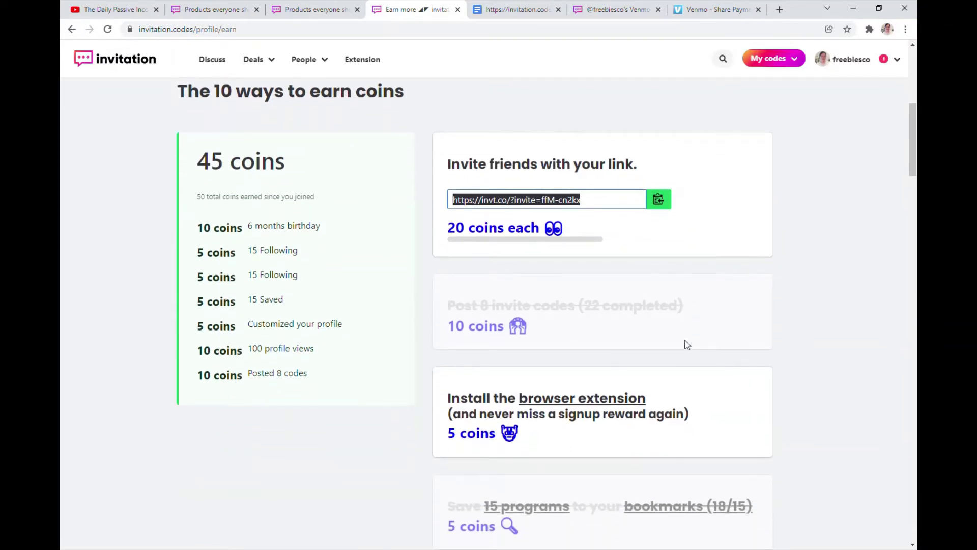
pyautogui.scroll(-1, 687, 344)
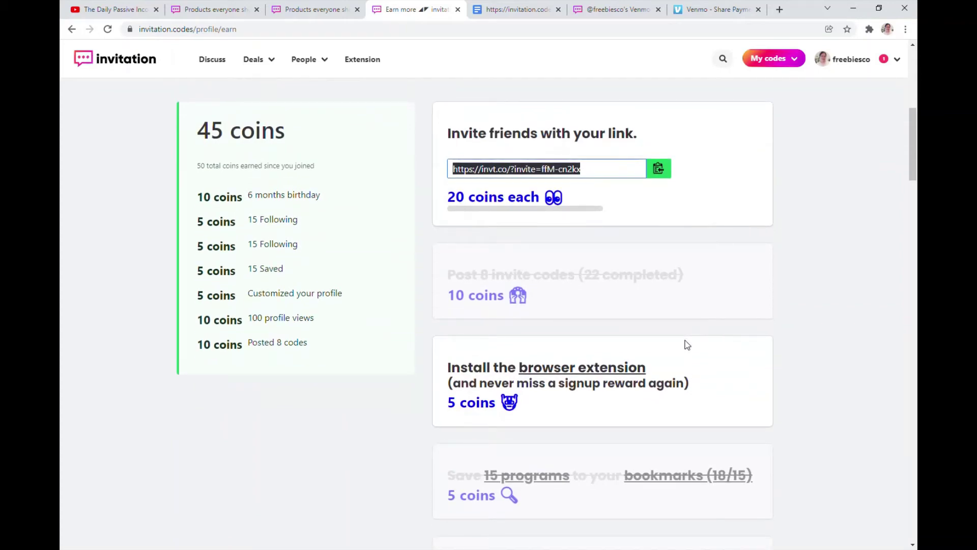
pyautogui.scroll(5, 687, 344)
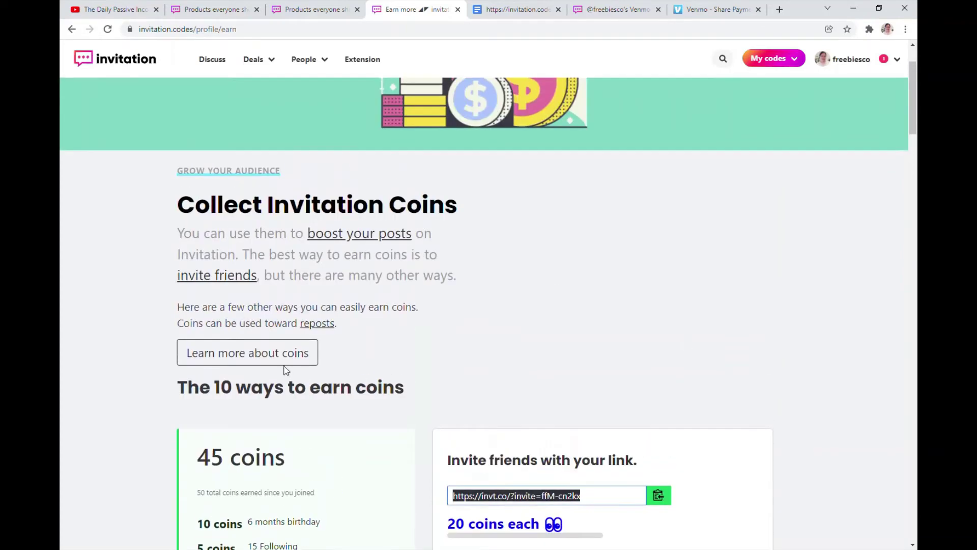
# - Open the 'What are Invitation Coins' help page and read down to Credits → Coins and Repost quotas
pyautogui.click(281, 352)
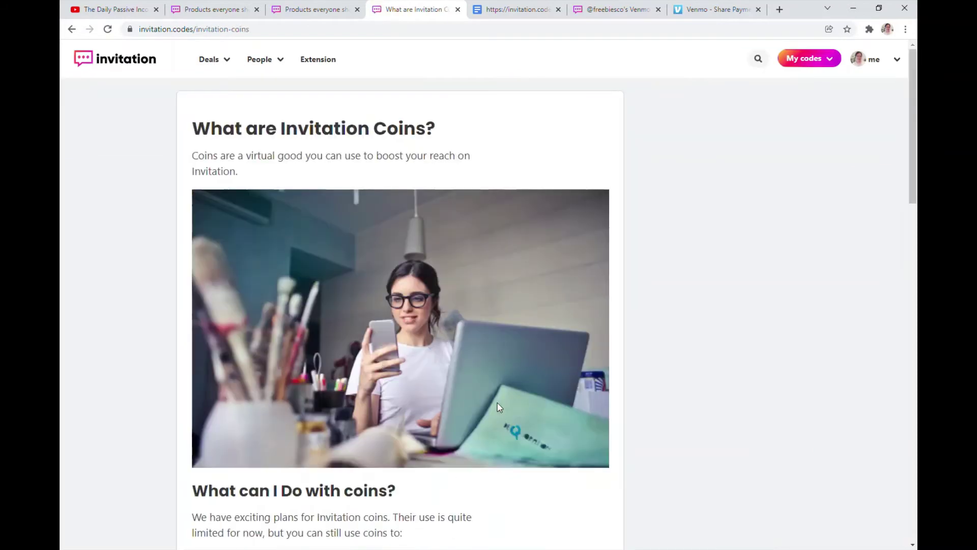
pyautogui.scroll(-2, 649, 443)
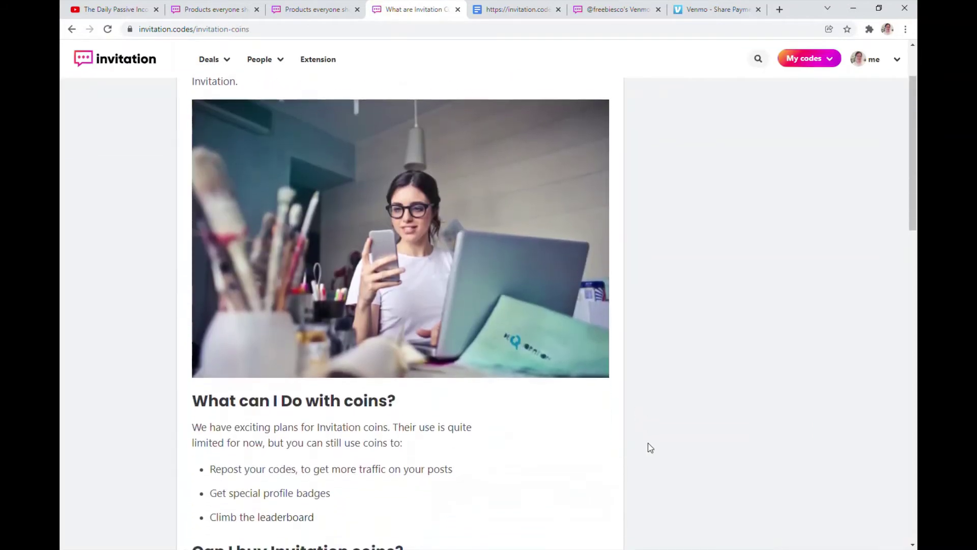
pyautogui.scroll(-1, 650, 448)
pyautogui.scroll(-1, 650, 447)
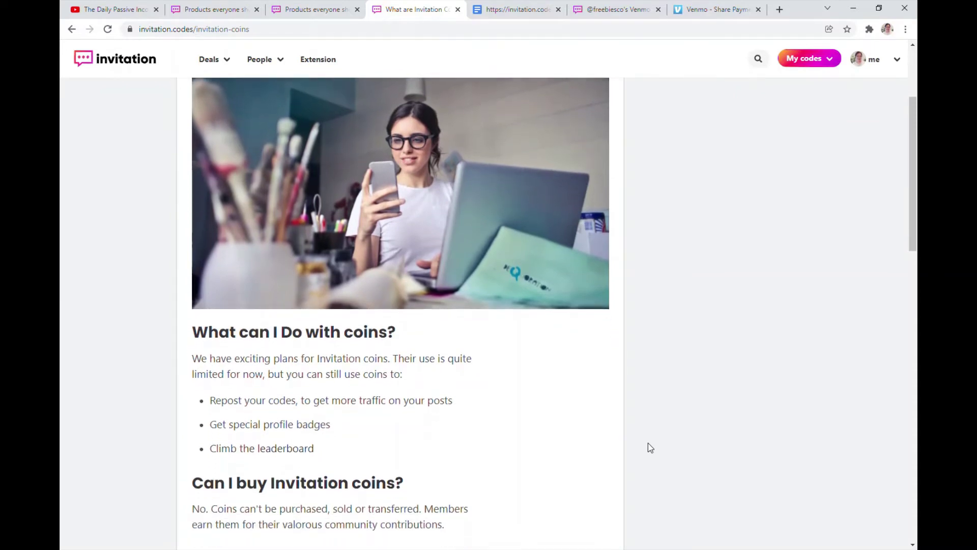
pyautogui.scroll(-1, 650, 447)
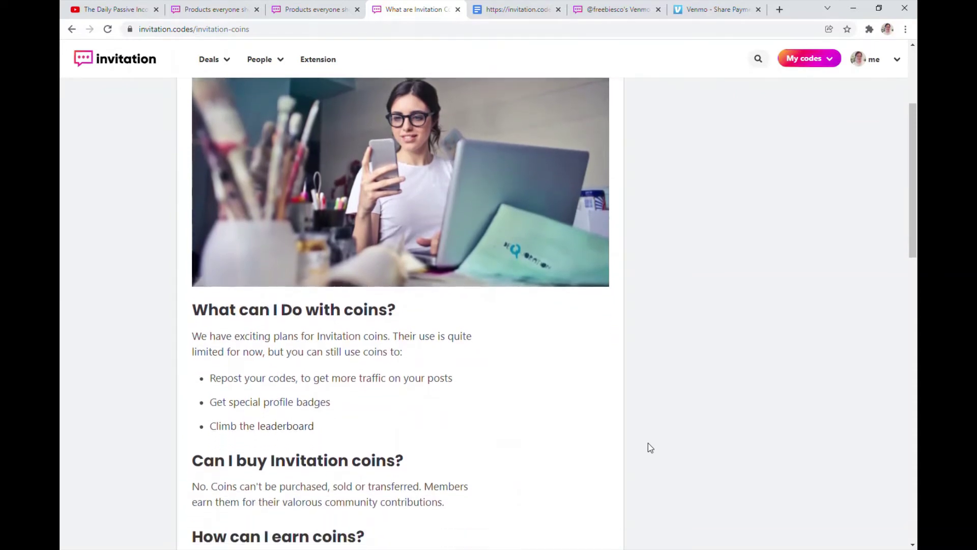
pyautogui.scroll(-2, 650, 448)
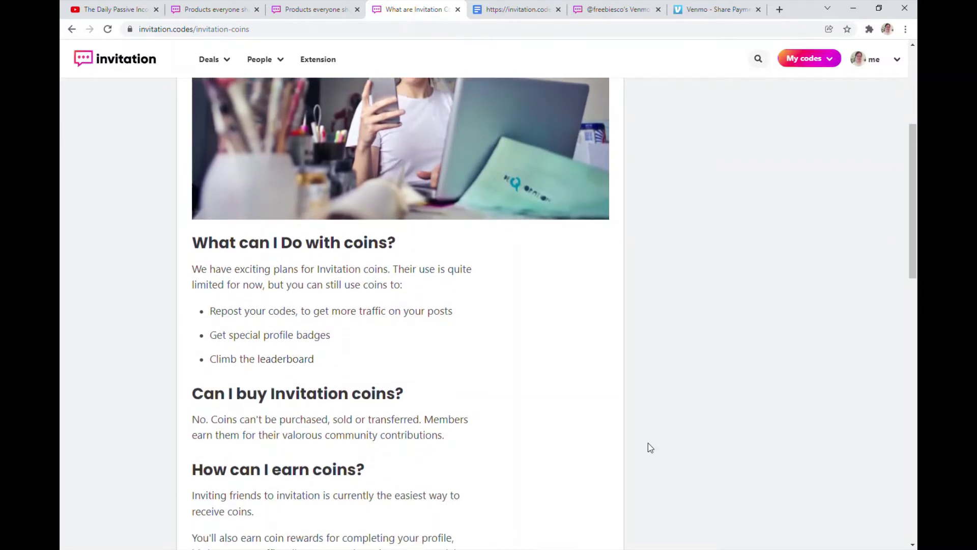
pyautogui.scroll(-3, 650, 448)
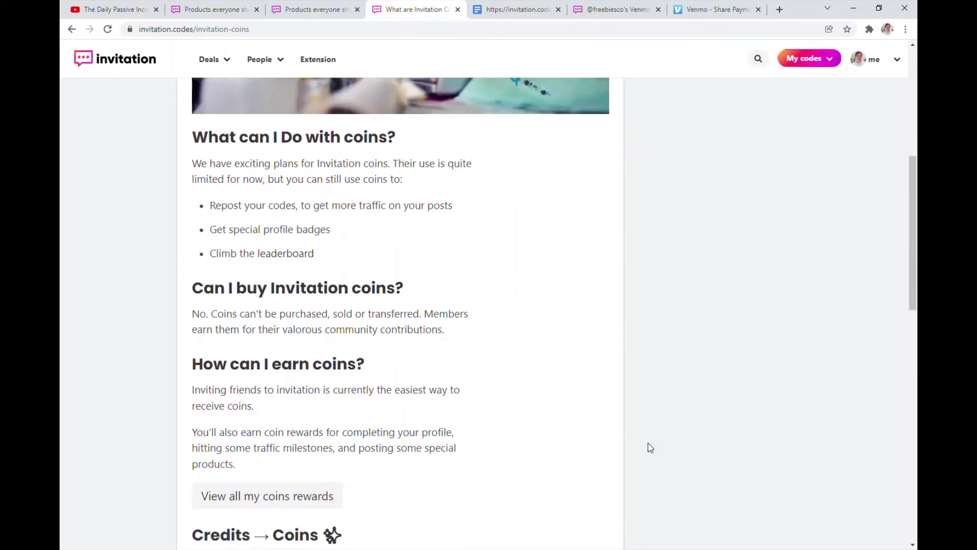
pyautogui.scroll(-1, 650, 448)
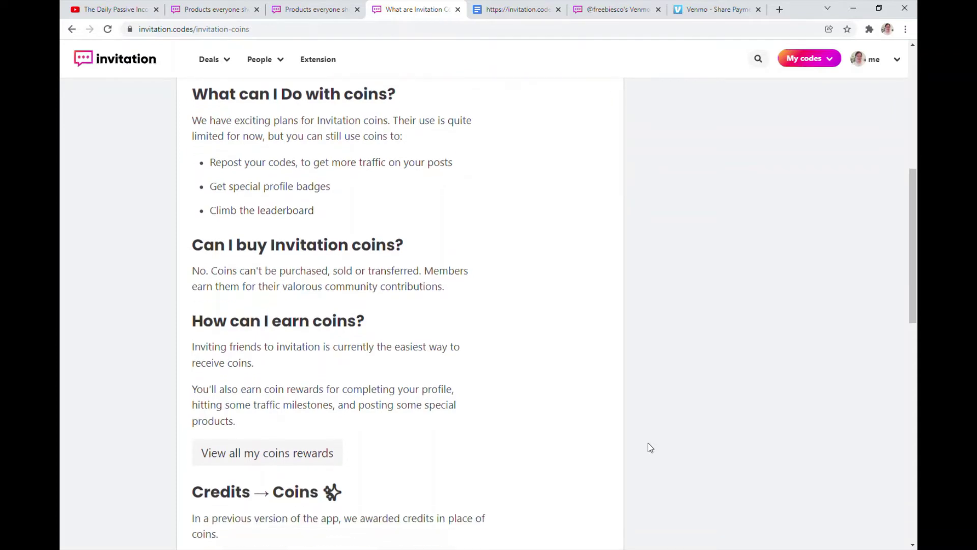
pyautogui.scroll(-1, 650, 448)
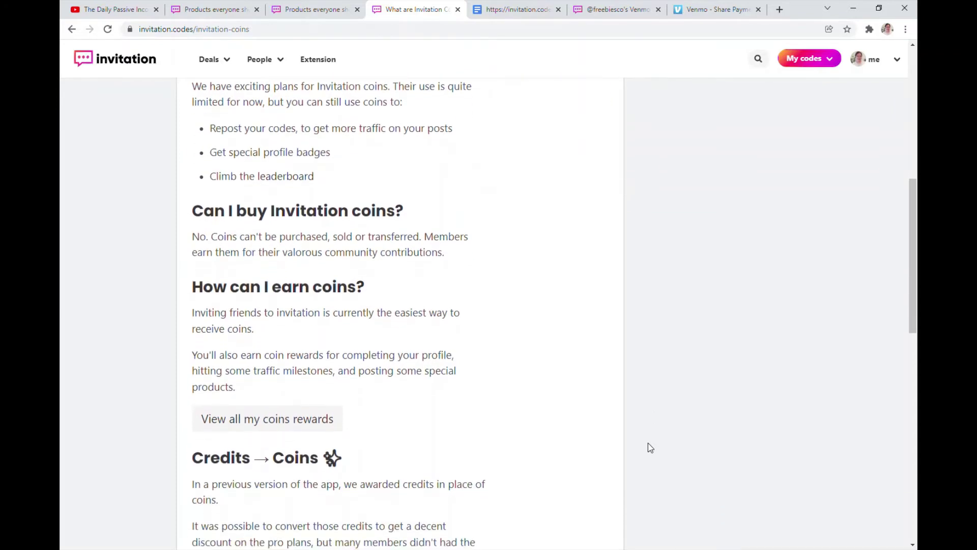
pyautogui.scroll(-1, 650, 447)
pyautogui.scroll(-1, 650, 447)
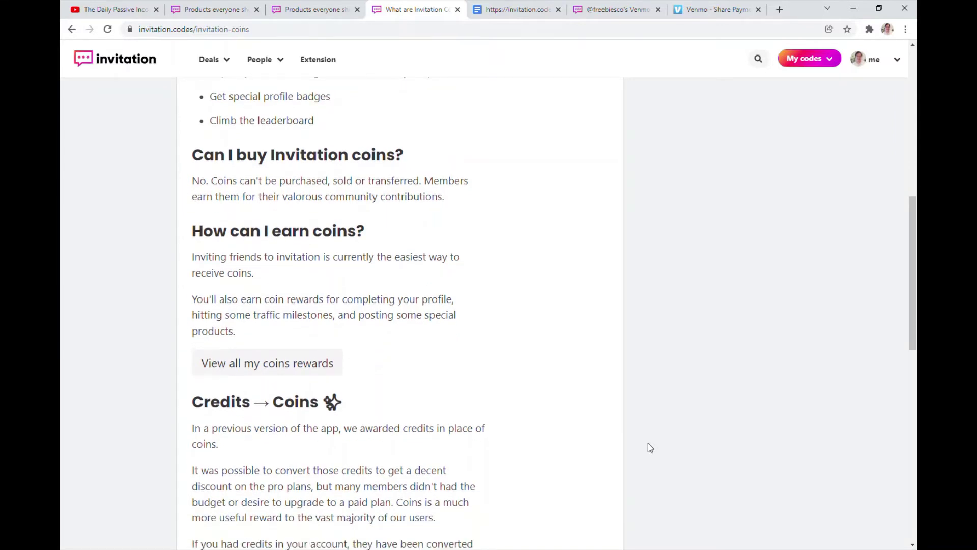
pyautogui.scroll(-3, 650, 448)
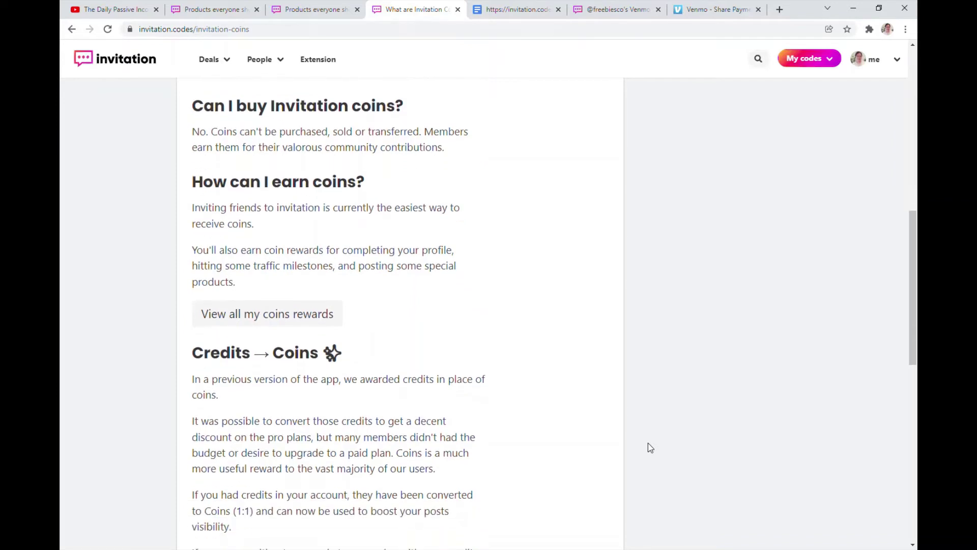
pyautogui.scroll(-1, 650, 447)
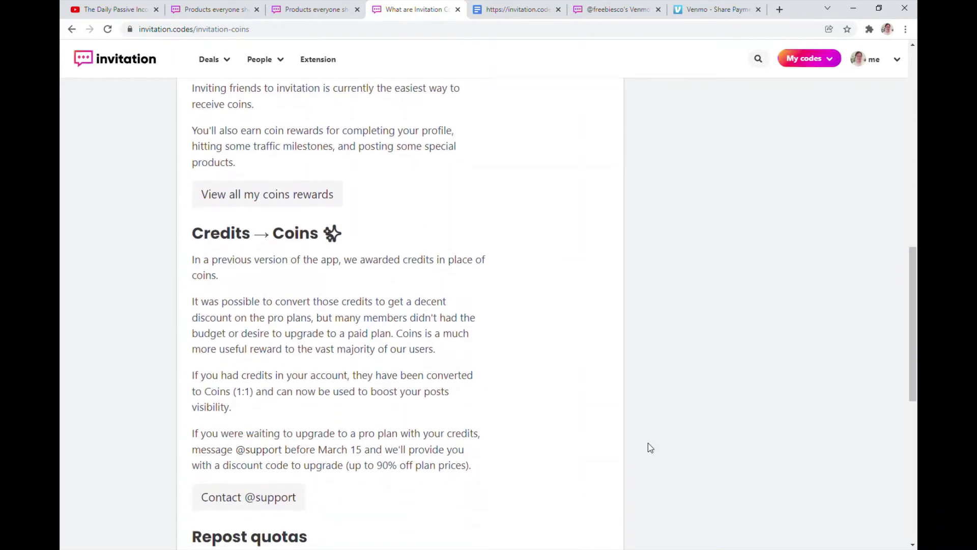
pyautogui.scroll(-1, 650, 447)
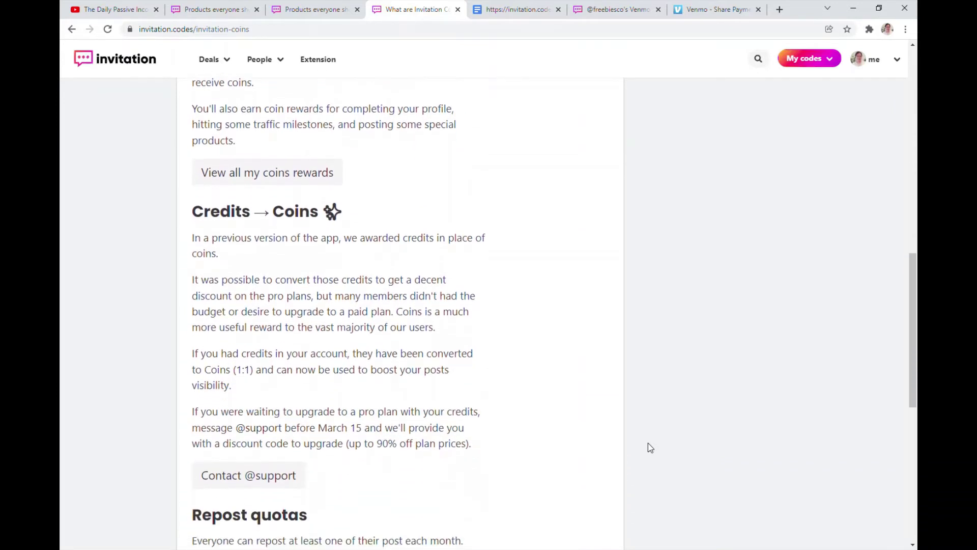
# - Open 'View all my coins rewards' and scroll through the 10 earn-coins cards and back up
pyautogui.click(296, 181)
pyautogui.scroll(-6, 743, 412)
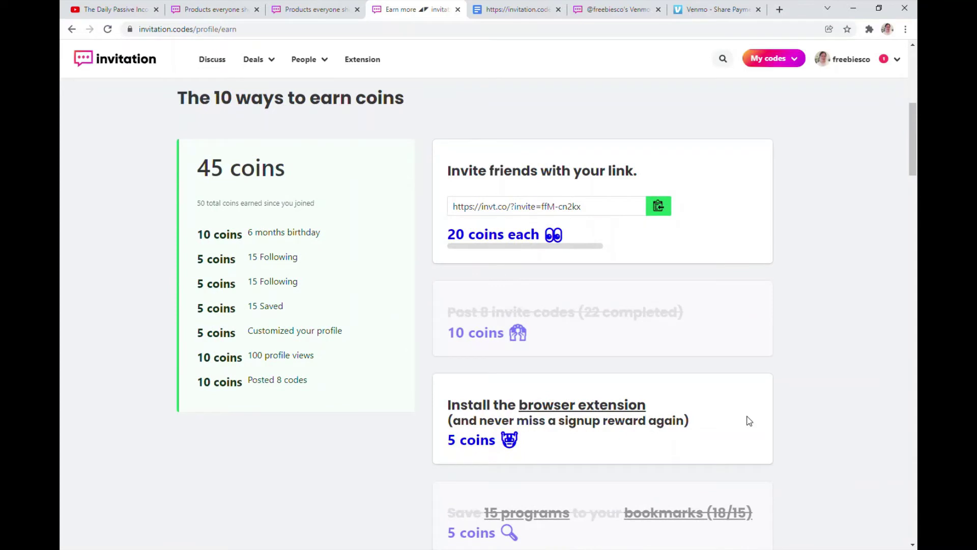
pyautogui.scroll(-1, 790, 430)
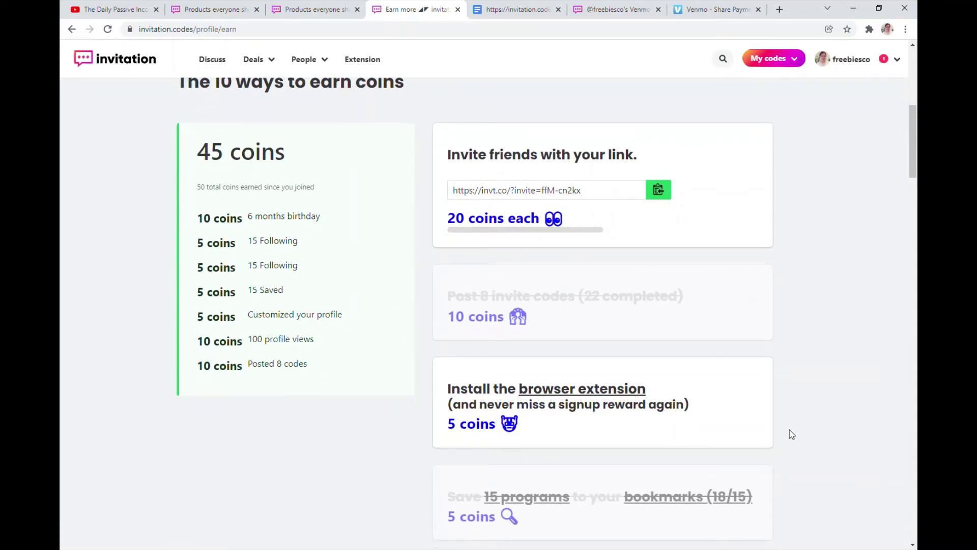
pyautogui.scroll(-2, 789, 429)
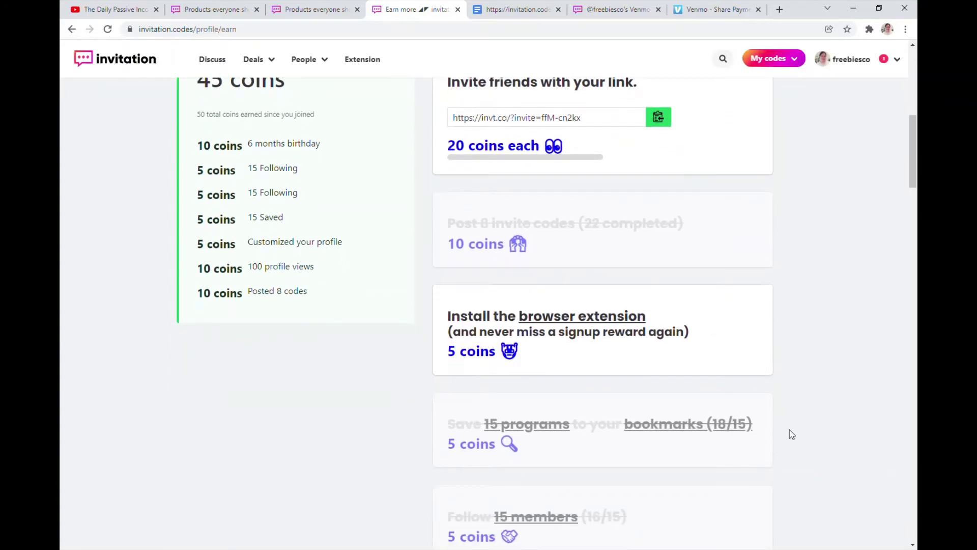
pyautogui.scroll(-4, 790, 435)
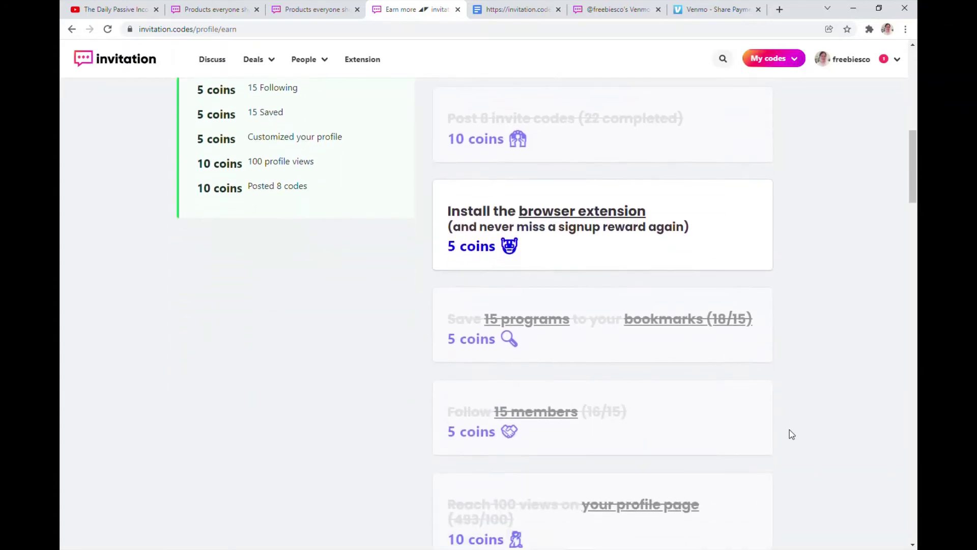
pyautogui.scroll(-4, 790, 430)
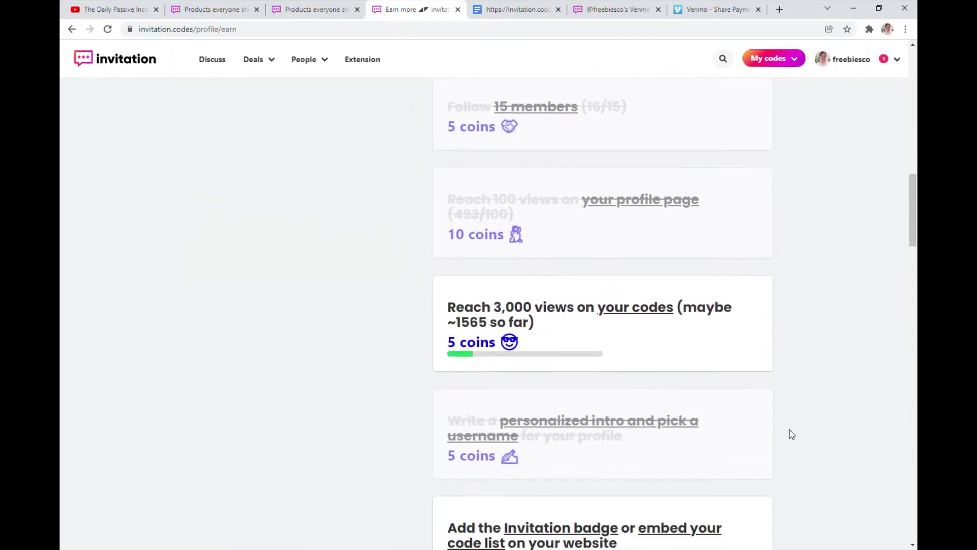
pyautogui.scroll(-4, 789, 430)
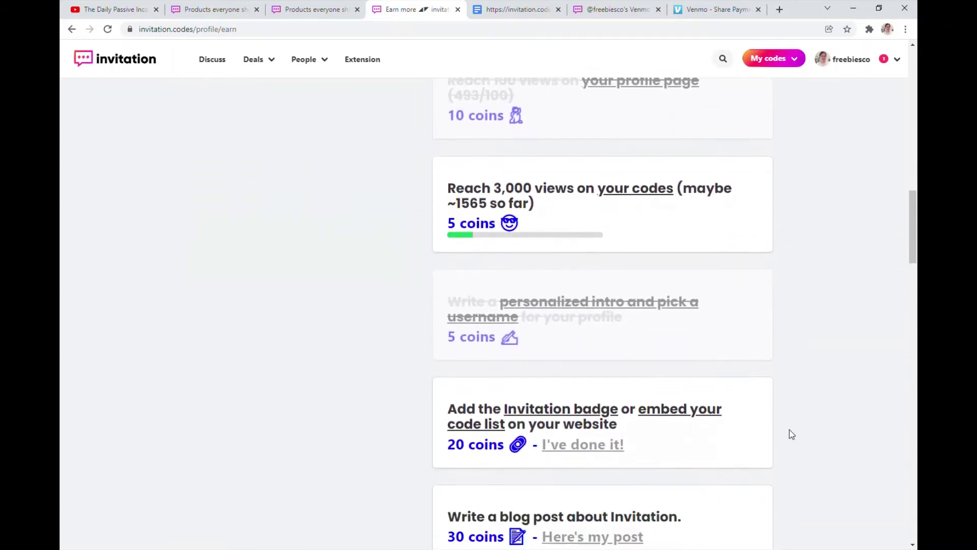
pyautogui.scroll(-1, 789, 430)
pyautogui.scroll(-5, 789, 430)
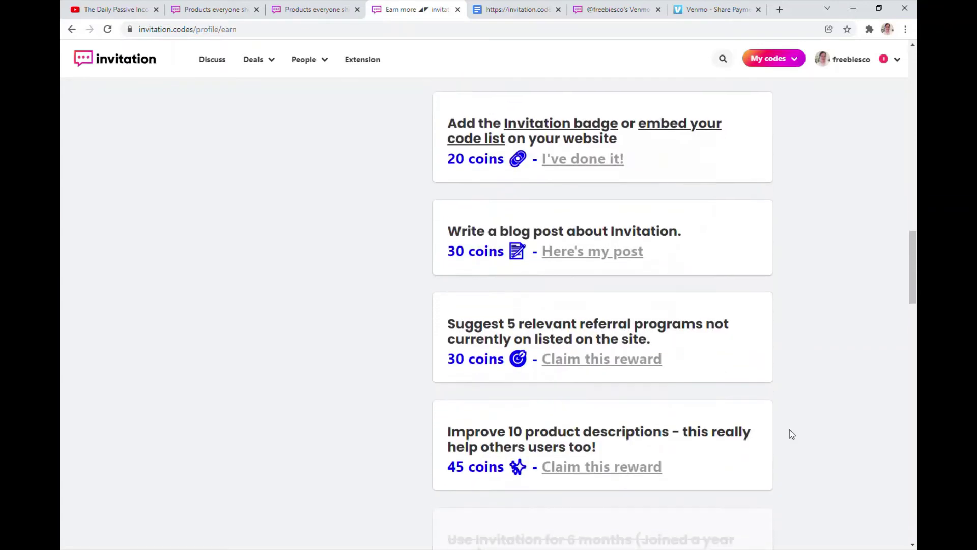
pyautogui.scroll(-1, 789, 429)
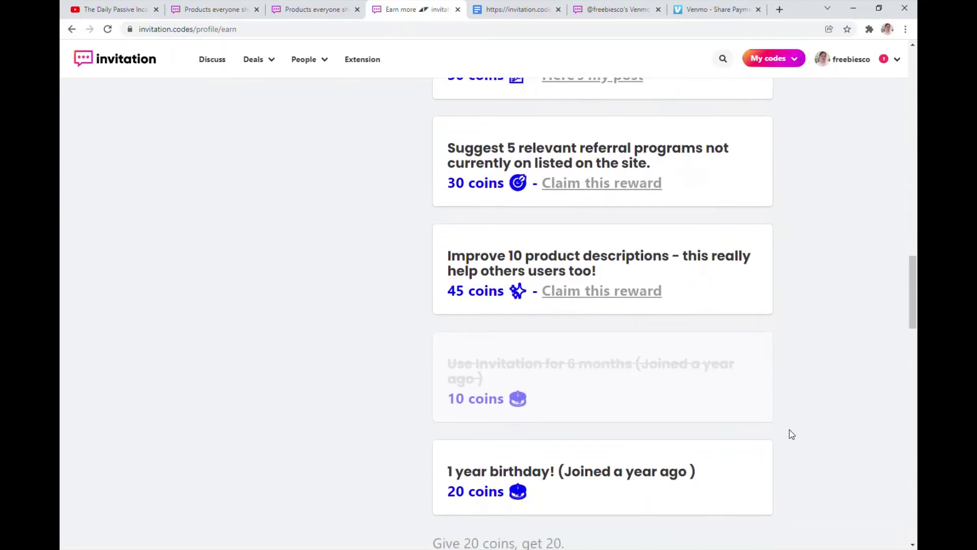
pyautogui.scroll(-3, 790, 429)
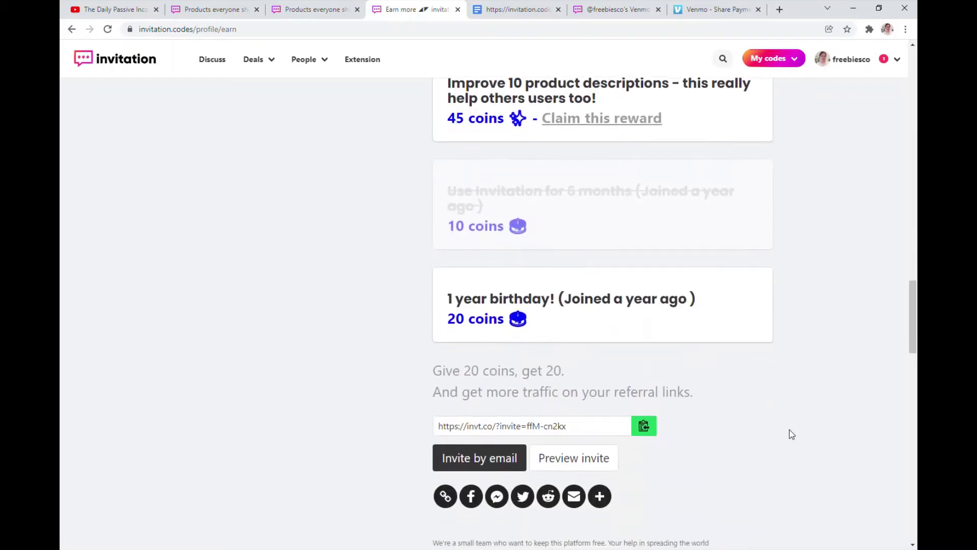
pyautogui.scroll(20, 790, 429)
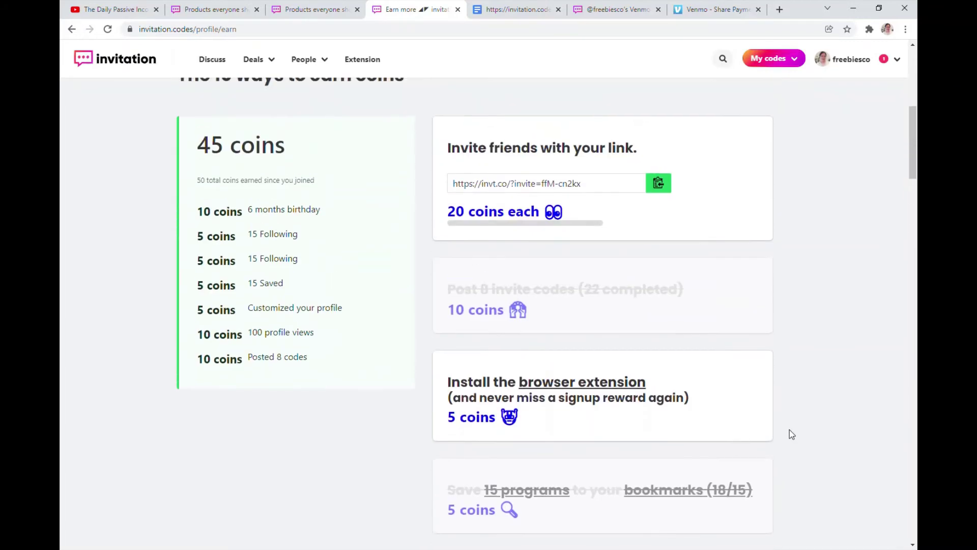
pyautogui.scroll(1, 789, 430)
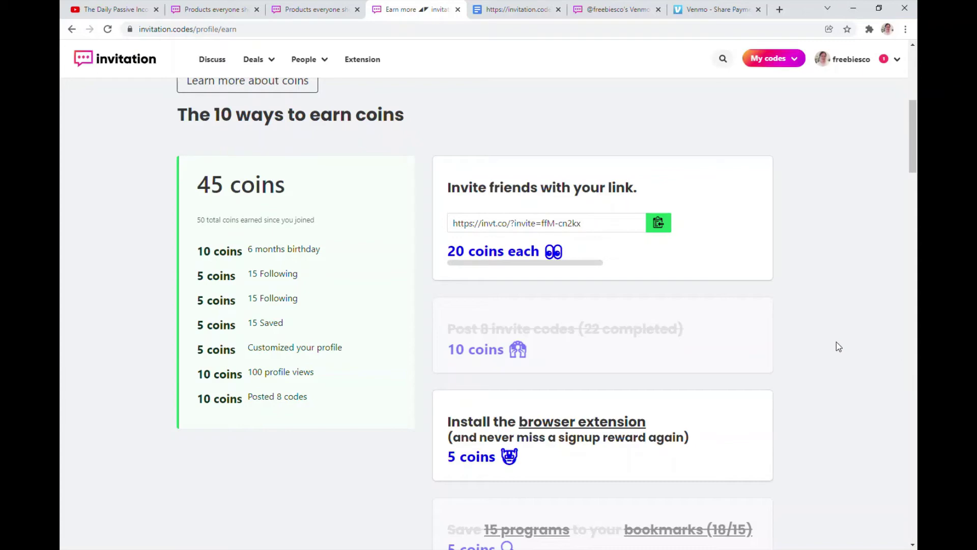
pyautogui.scroll(2, 836, 342)
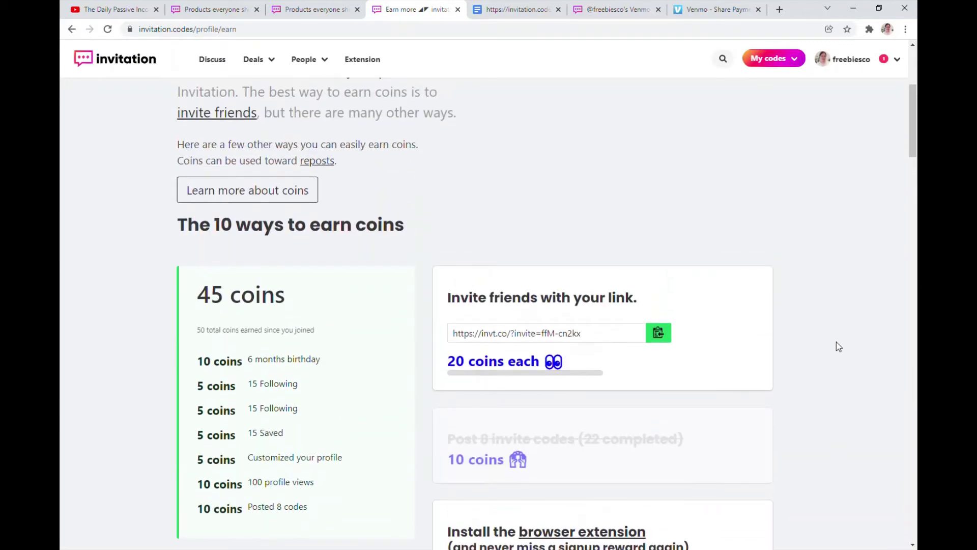
pyautogui.scroll(2, 837, 342)
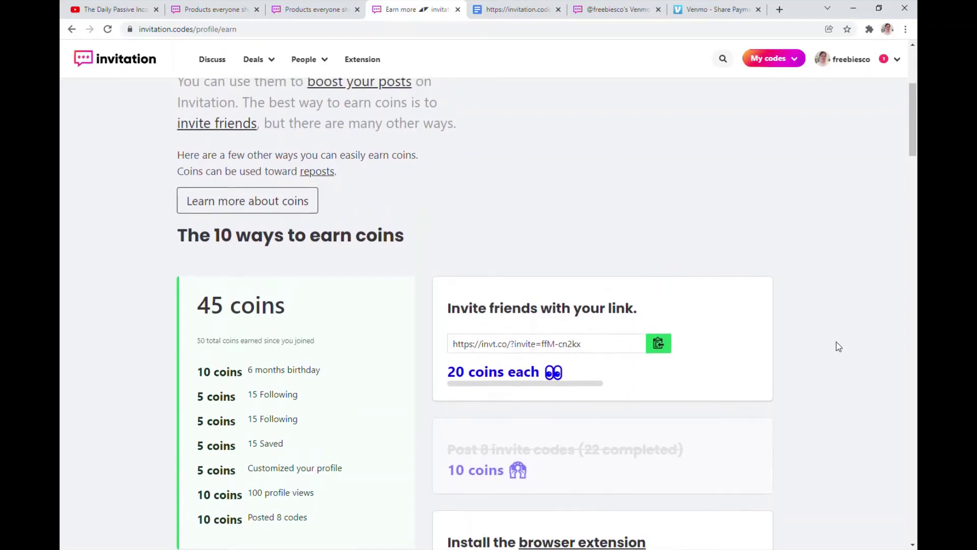
pyautogui.scroll(2, 836, 346)
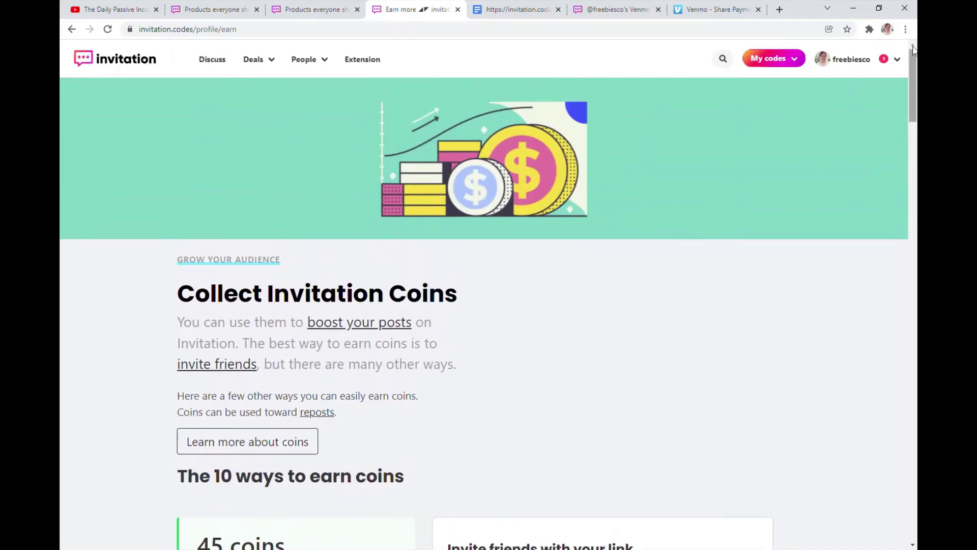
# - Open Performance from the My codes menu to see traffic sources and totals like 493 and 1565
pyautogui.click(897, 59)
pyautogui.moveTo(774, 60)
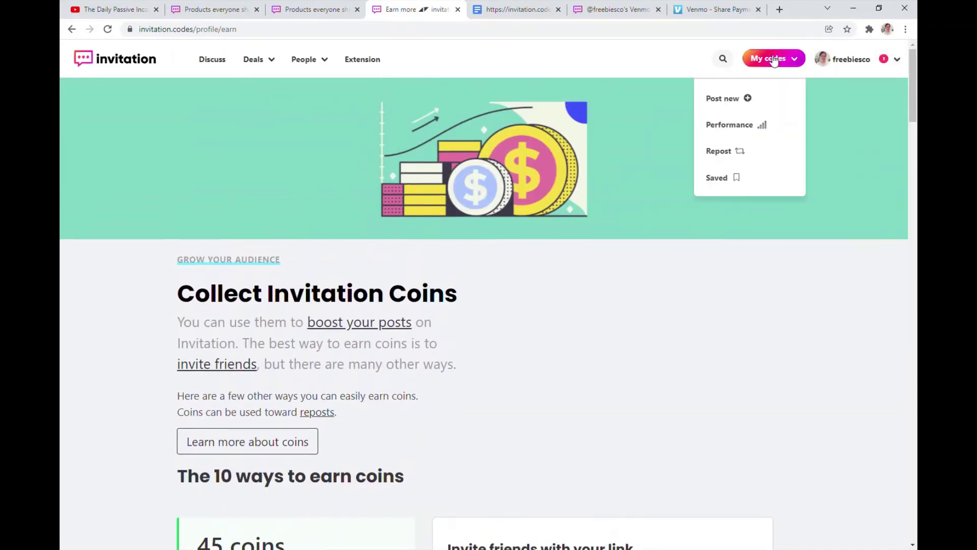
pyautogui.click(752, 125)
pyautogui.scroll(-3, 772, 386)
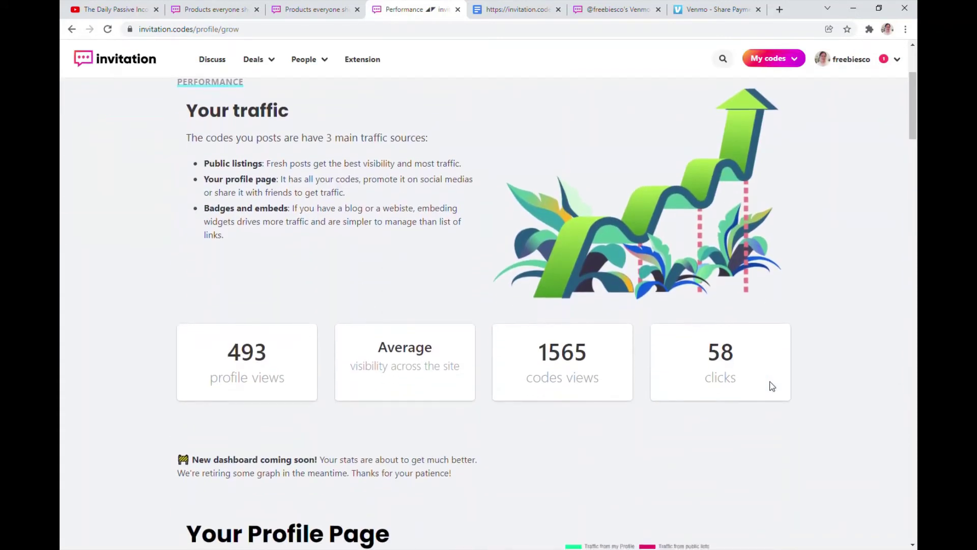
pyautogui.scroll(-1, 771, 386)
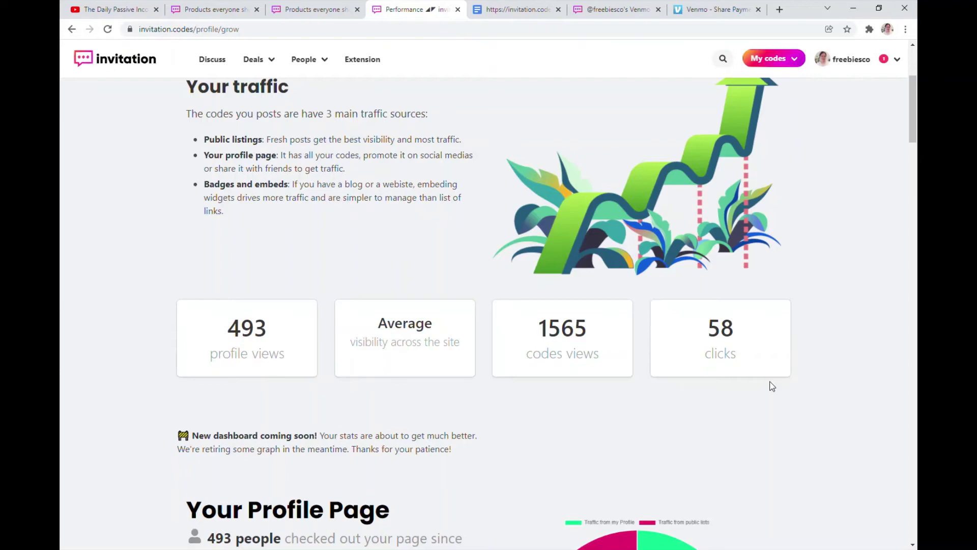
pyautogui.scroll(-10, 772, 386)
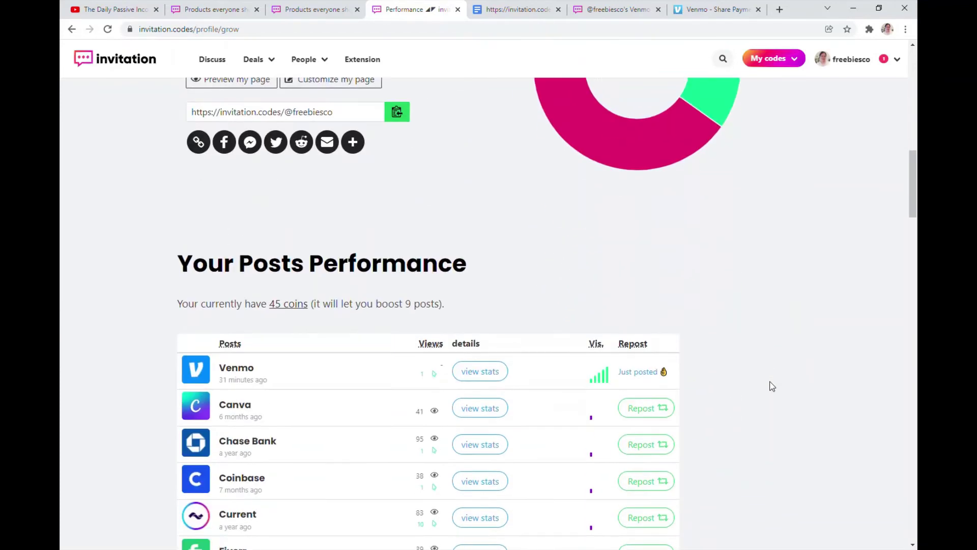
pyautogui.scroll(-3, 772, 386)
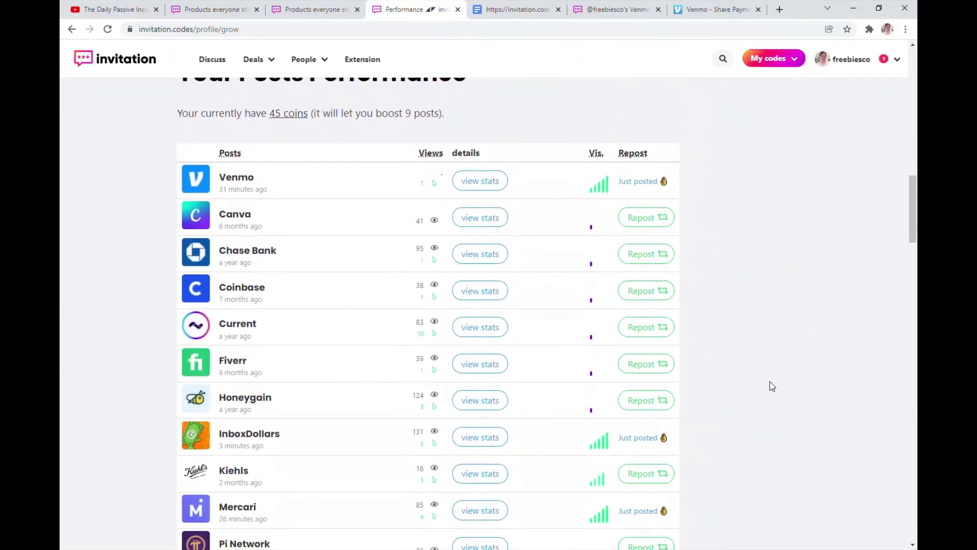
# - Review the Your Posts Performance table with Venmo and InboxDollars listed as just posted
pyautogui.scroll(1, 772, 386)
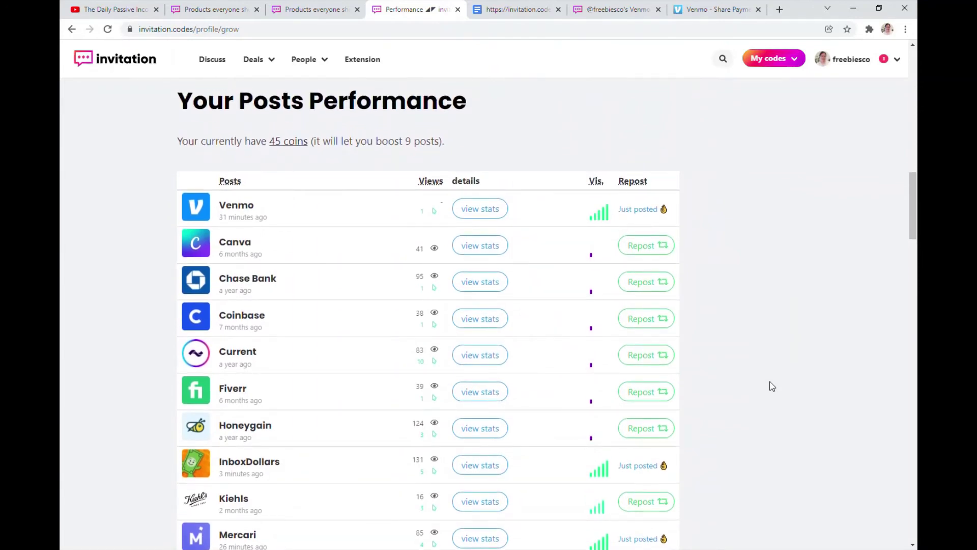
pyautogui.scroll(-1, 772, 386)
pyautogui.scroll(-1, 771, 385)
pyautogui.scroll(-3, 771, 386)
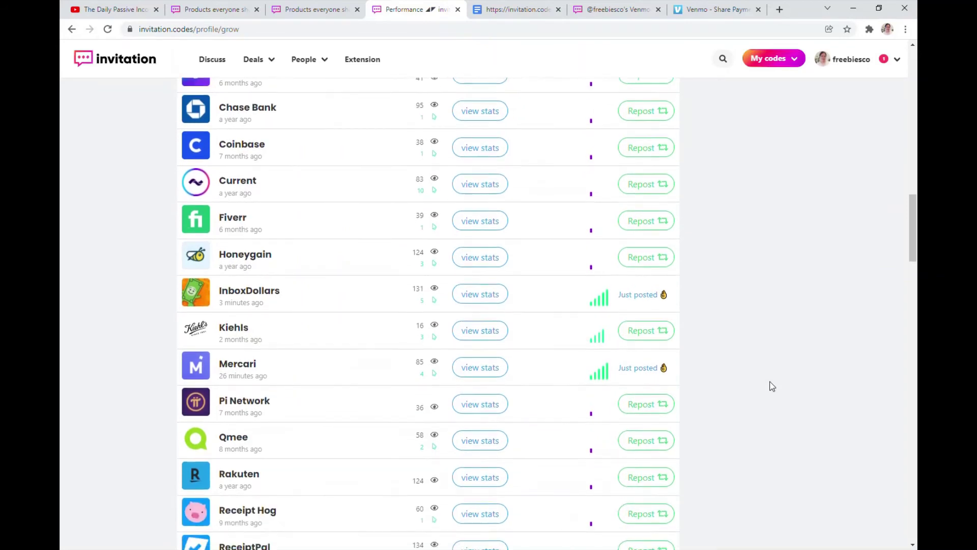
pyautogui.scroll(-2, 772, 386)
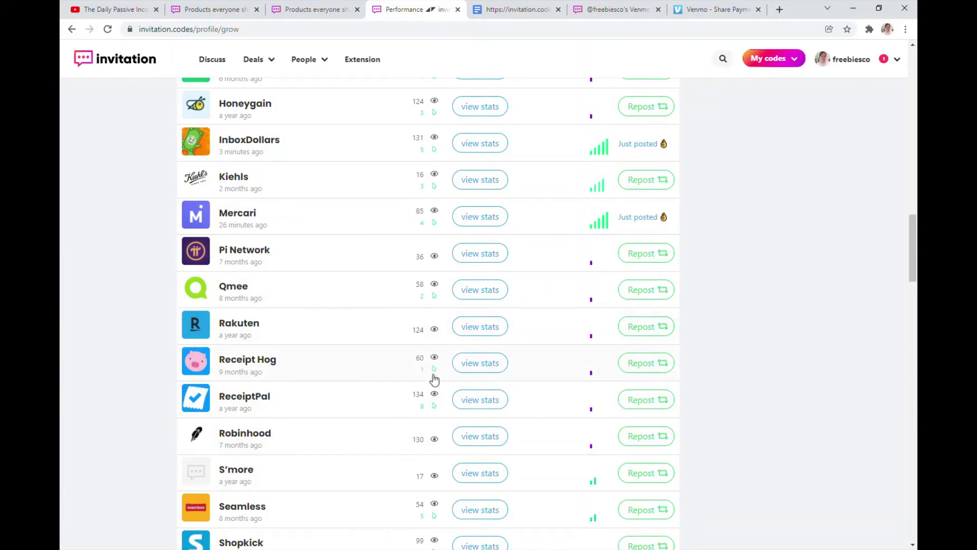
pyautogui.scroll(-2, 442, 499)
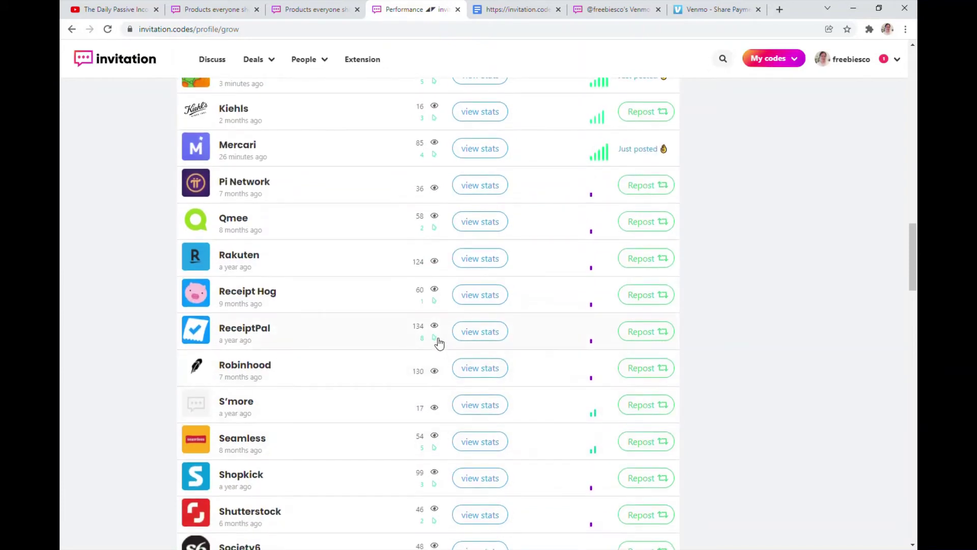
pyautogui.scroll(3, 136, 262)
pyautogui.scroll(-3, 136, 262)
pyautogui.scroll(-5, 136, 262)
pyautogui.scroll(20, 136, 262)
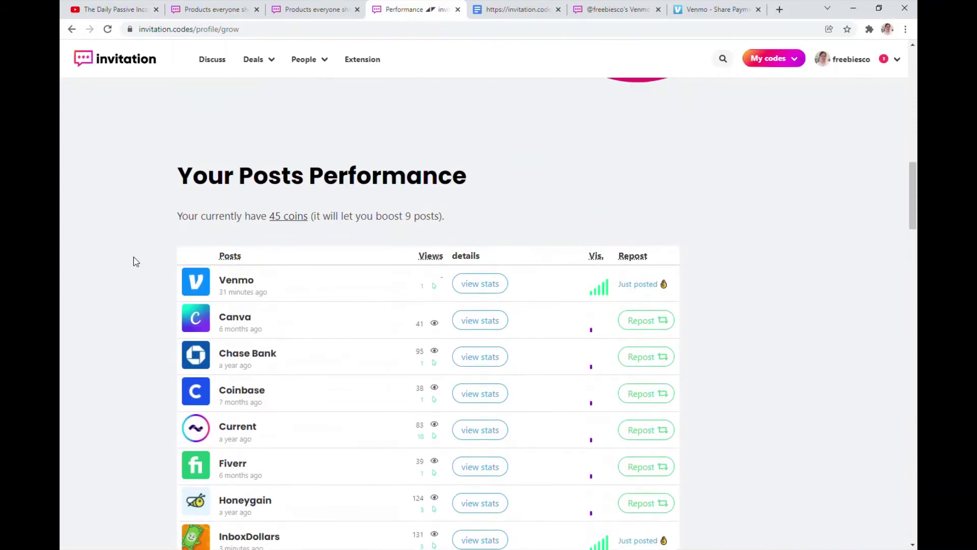
pyautogui.scroll(8, 136, 261)
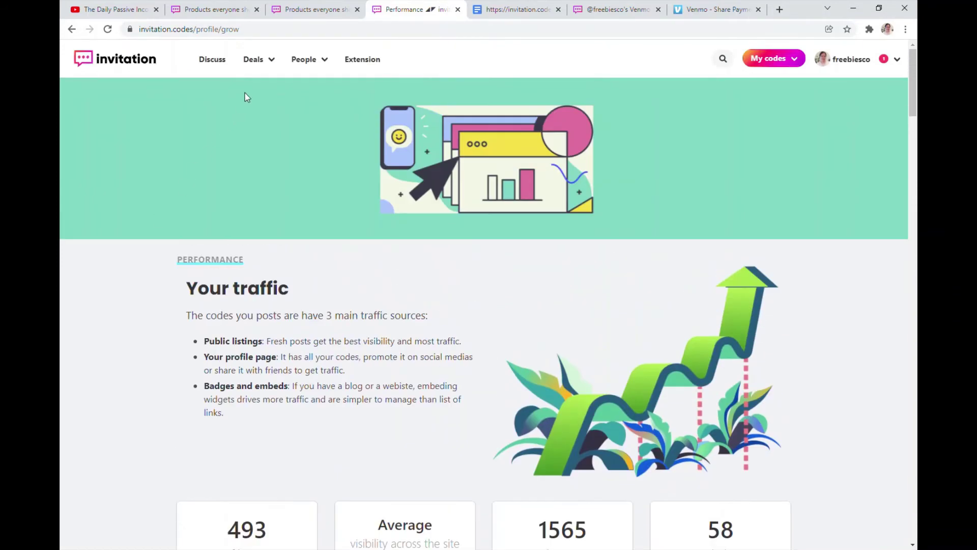
# - Open the 'Popular games with referral programs' collection and scroll its table to Blackout Bingo
pyautogui.moveTo(264, 62)
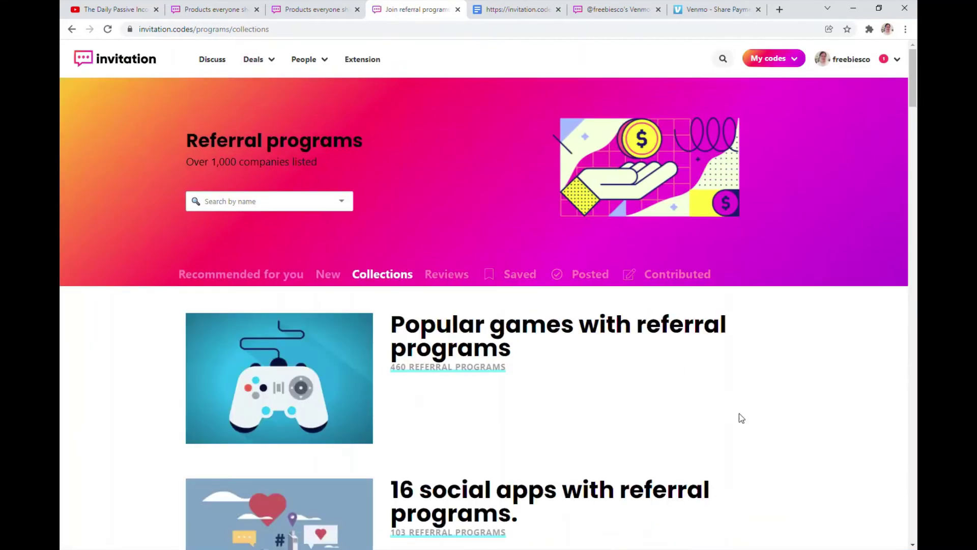
pyautogui.scroll(-2, 750, 425)
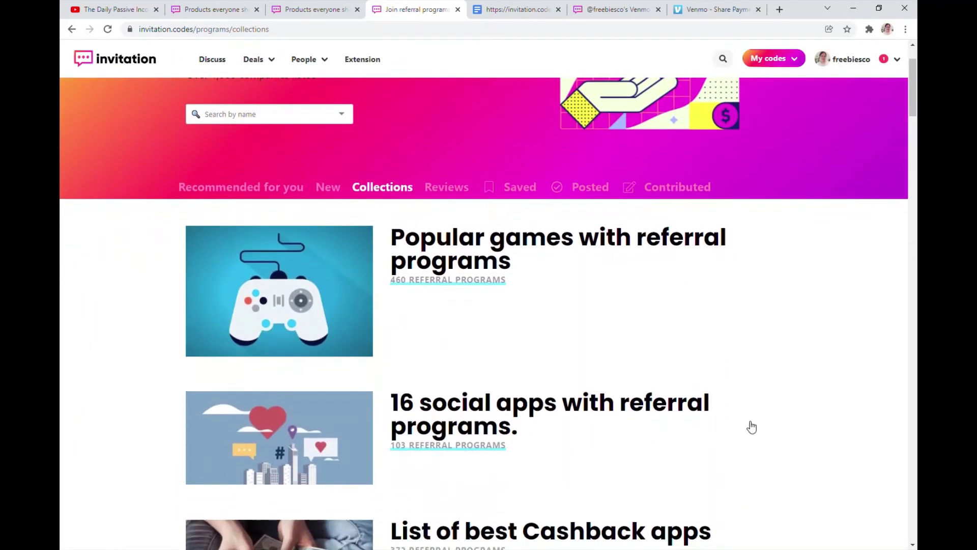
pyautogui.scroll(-1, 752, 427)
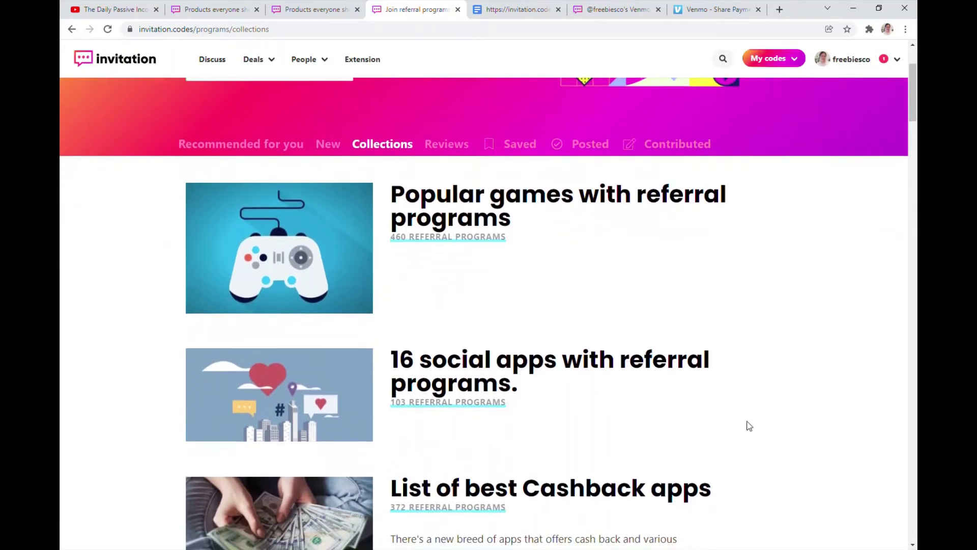
pyautogui.click(492, 202)
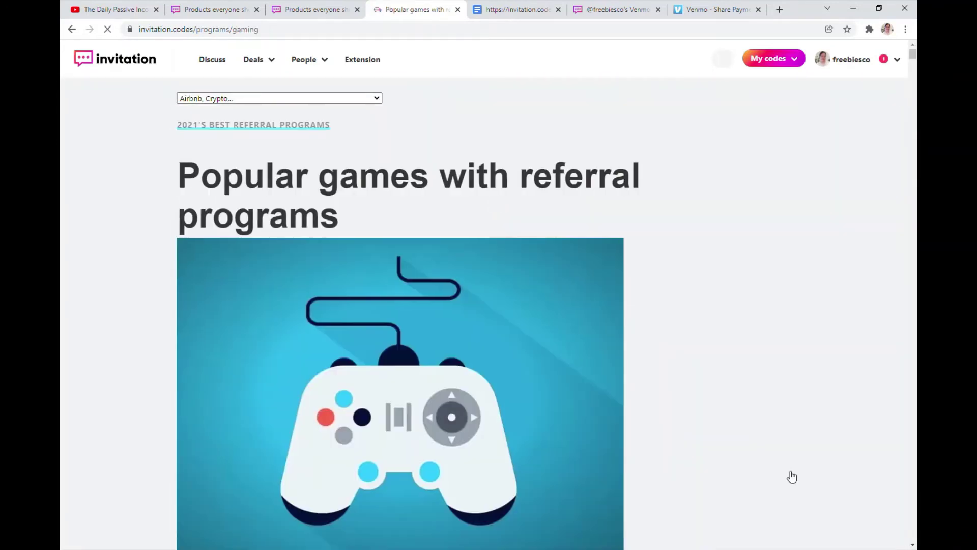
pyautogui.scroll(-10, 791, 478)
pyautogui.scroll(-3, 792, 478)
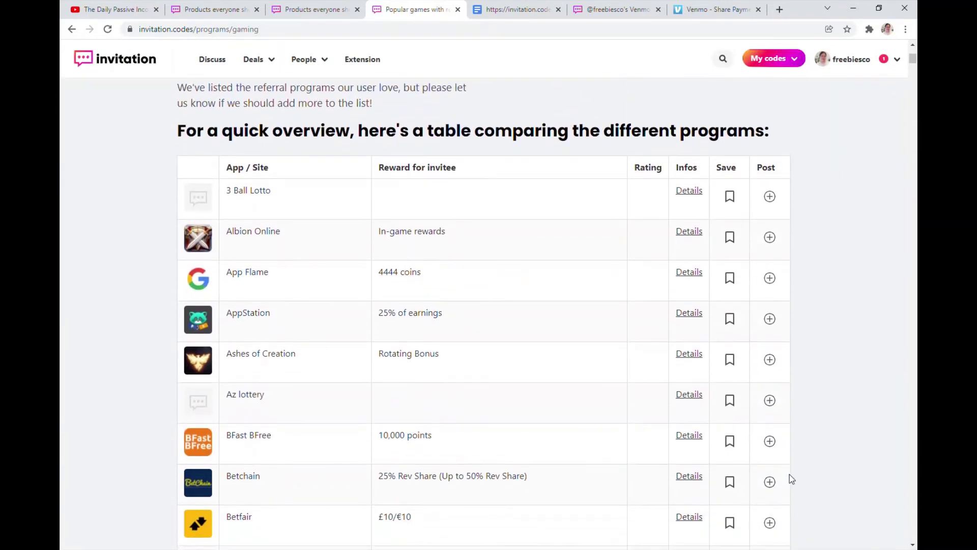
pyautogui.scroll(-3, 791, 479)
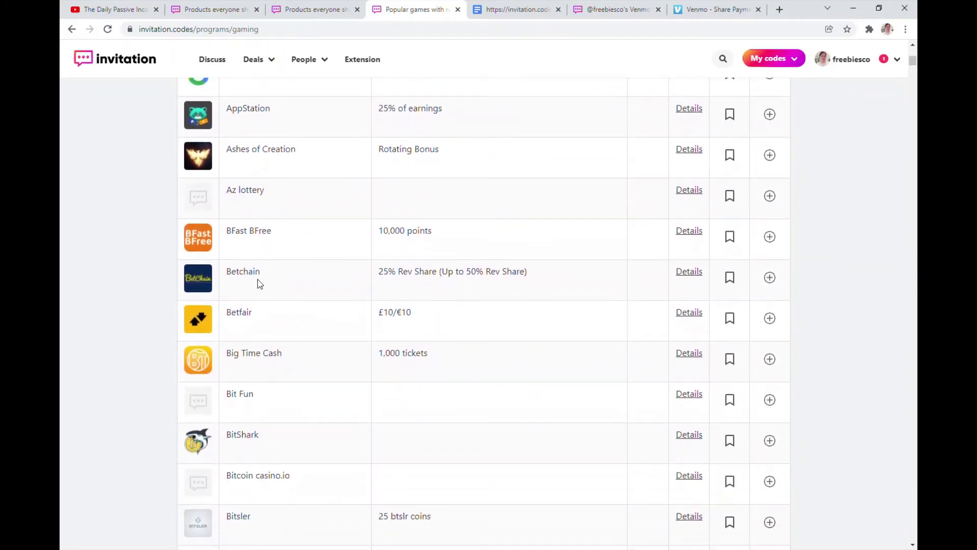
pyautogui.scroll(-10, 279, 387)
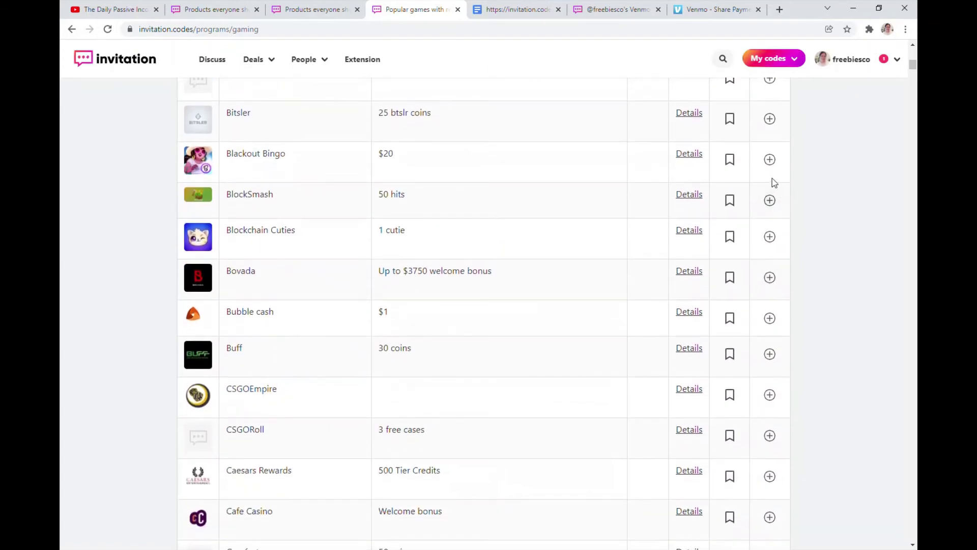
# - Begin a Blackout Bingo referral post, then pick the surveys and online-tasks collection under Deals > Categories
pyautogui.click(771, 160)
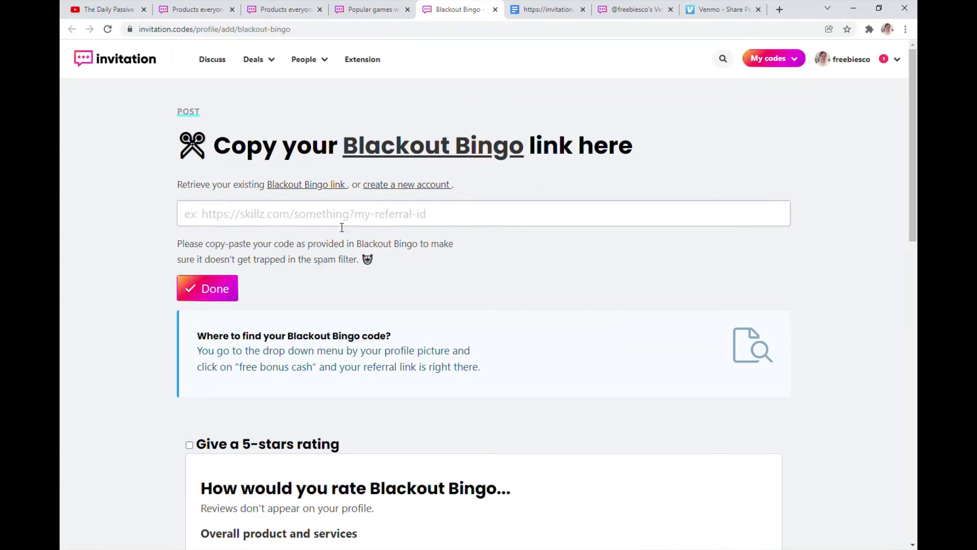
pyautogui.click(342, 226)
pyautogui.click(274, 304)
pyautogui.click(266, 65)
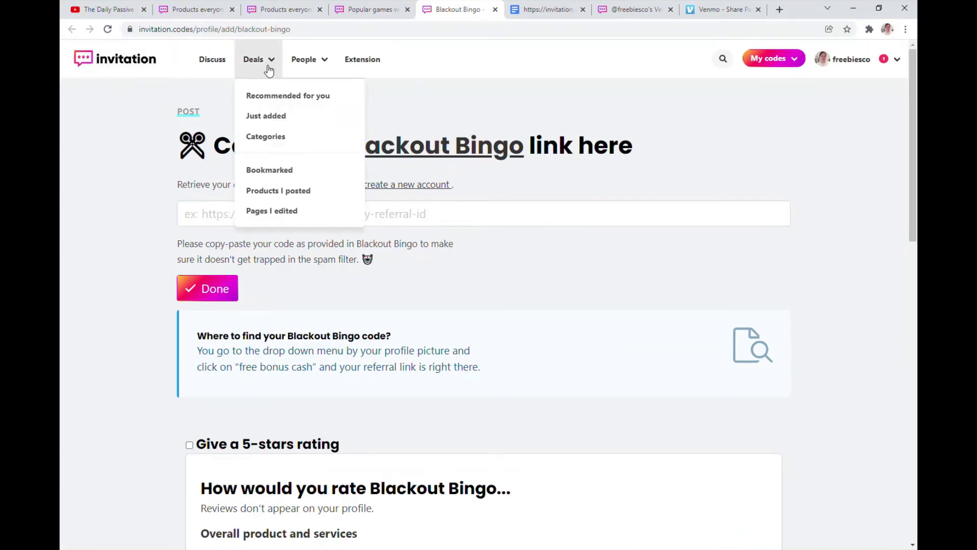
pyautogui.click(272, 137)
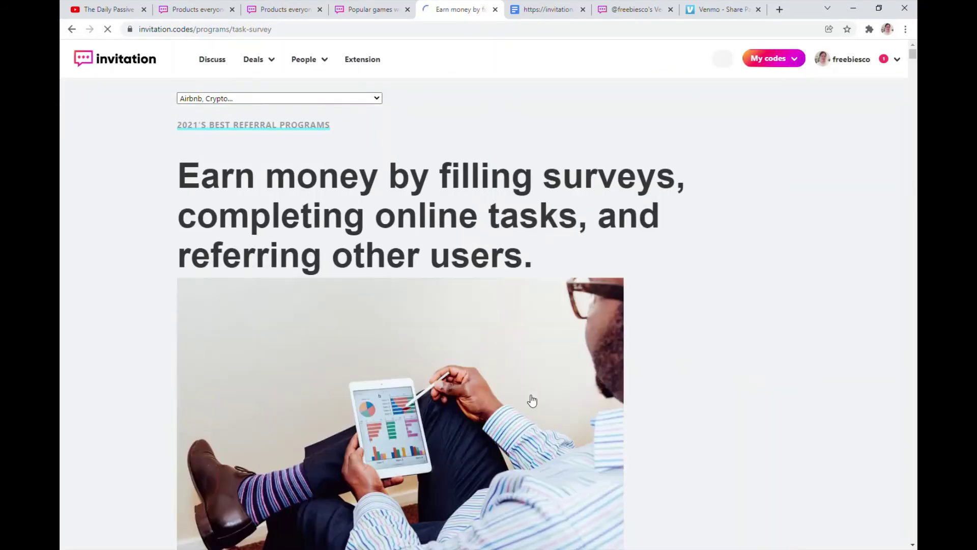
# - Scroll through the survey and online-task programs table and back to the top
pyautogui.scroll(-10, 528, 399)
pyautogui.scroll(-11, 307, 413)
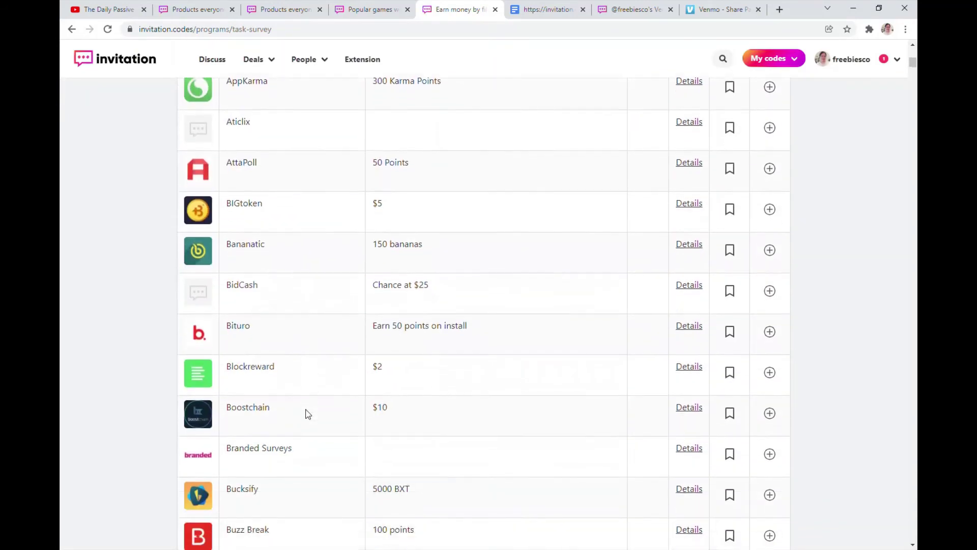
pyautogui.scroll(-14, 307, 413)
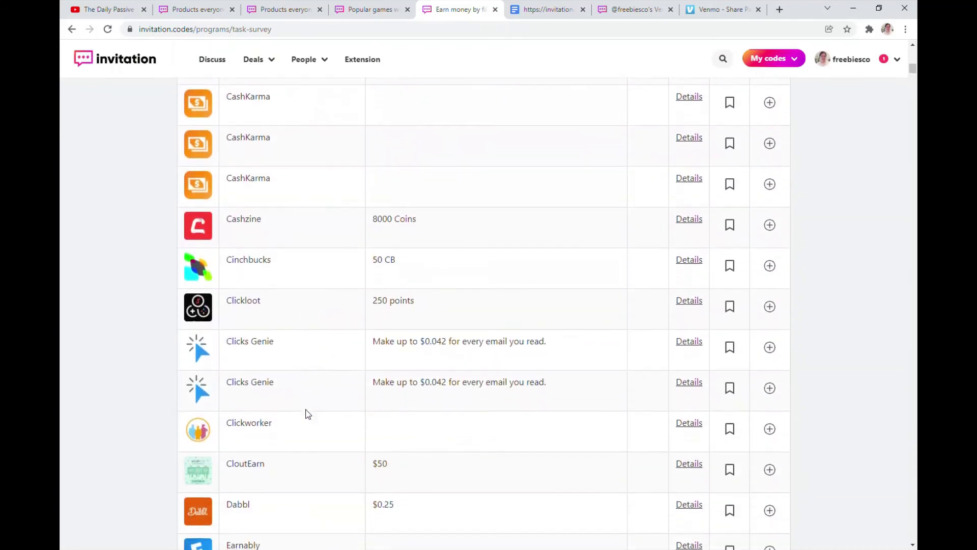
pyautogui.scroll(-11, 308, 413)
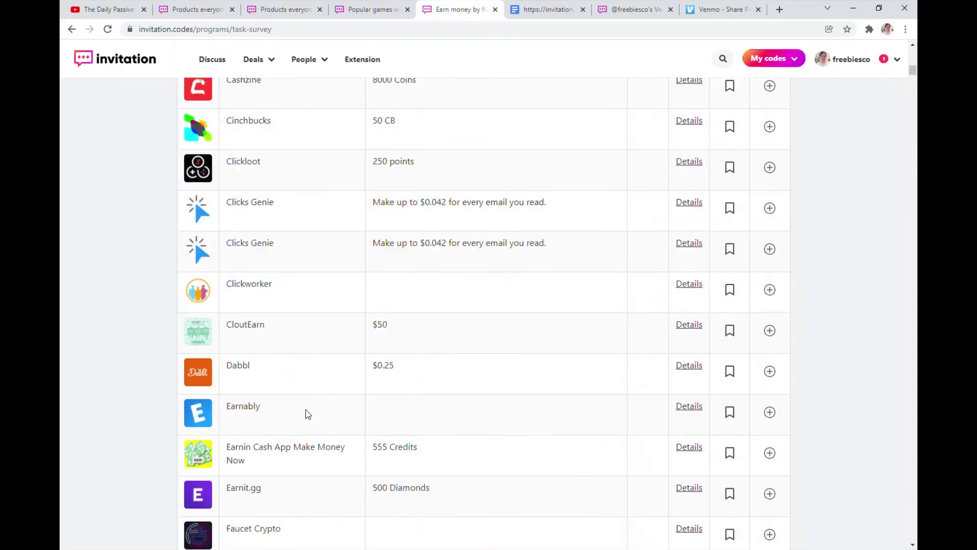
pyautogui.scroll(20, 307, 414)
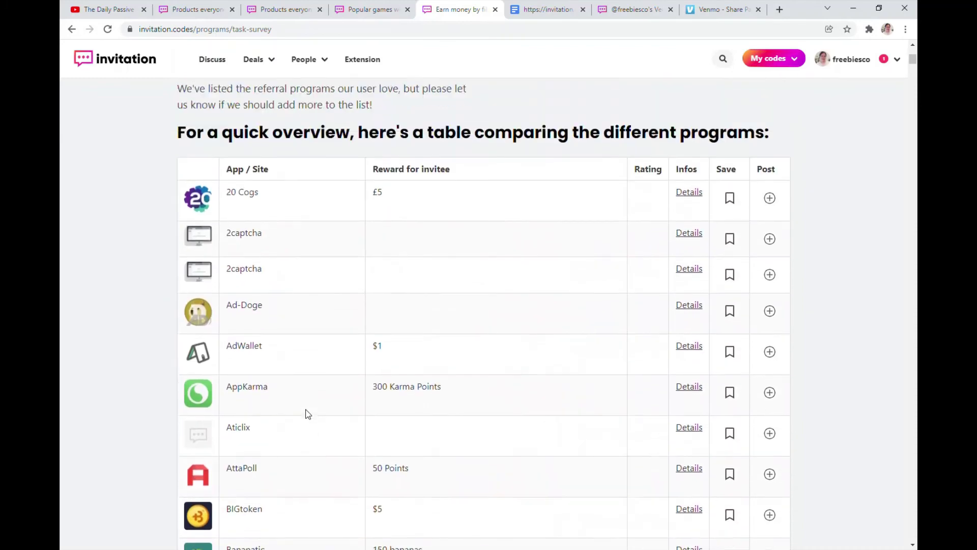
pyautogui.scroll(10, 307, 413)
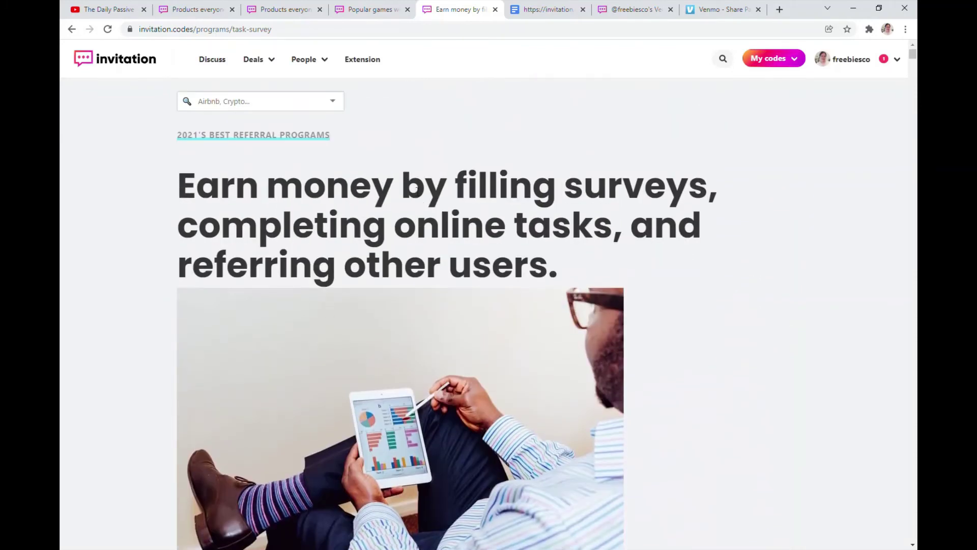
# - Browse the Collections overview down to '18 referral programs to save with your mobile'
pyautogui.moveTo(278, 64)
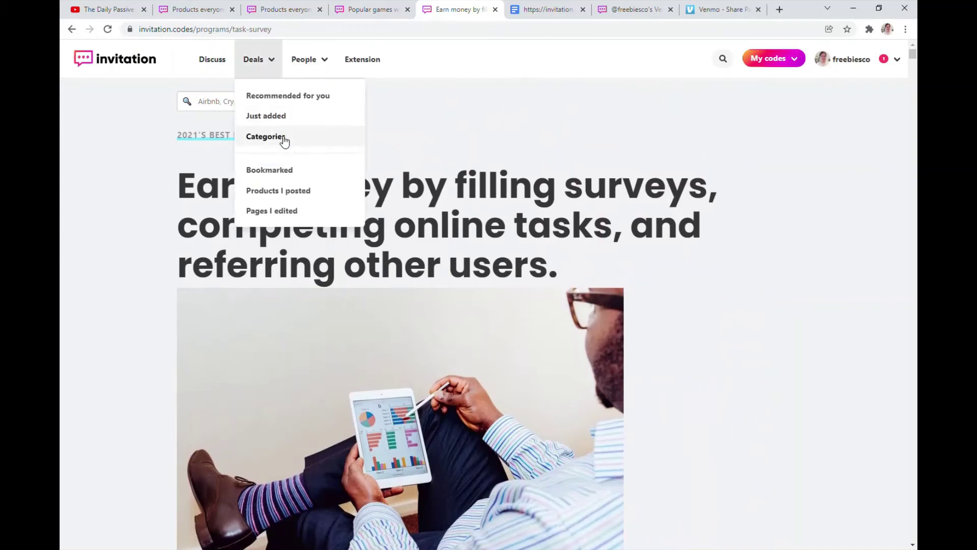
pyautogui.scroll(-18, 760, 354)
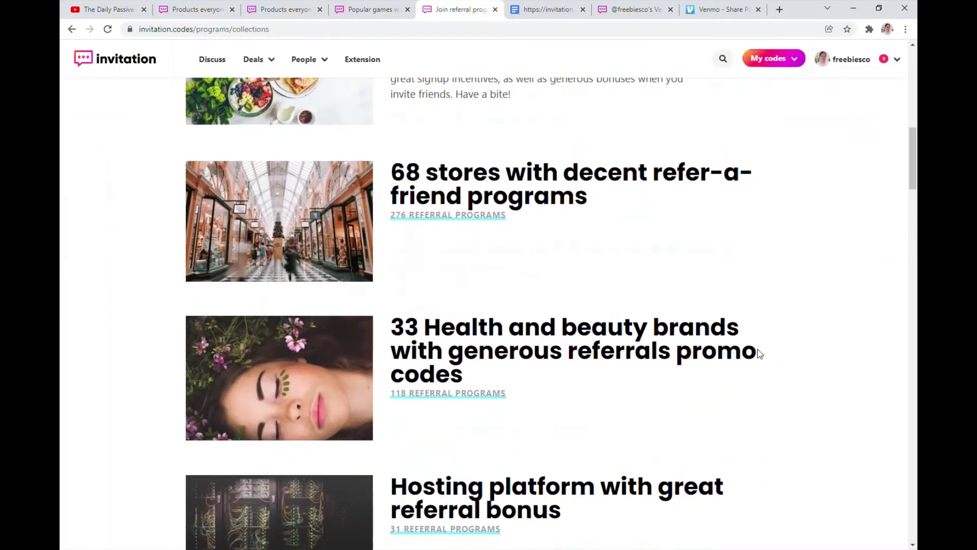
pyautogui.scroll(-1, 760, 354)
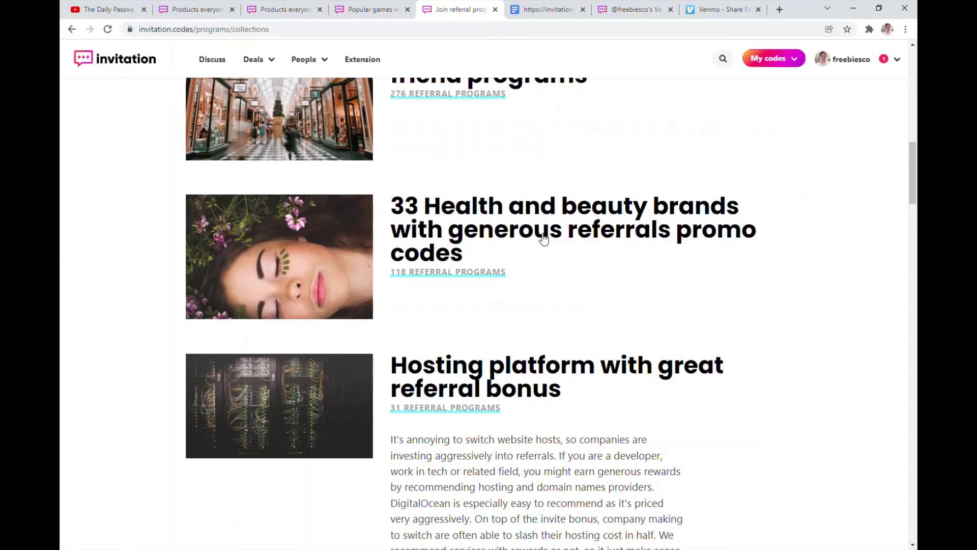
pyautogui.scroll(-8, 543, 239)
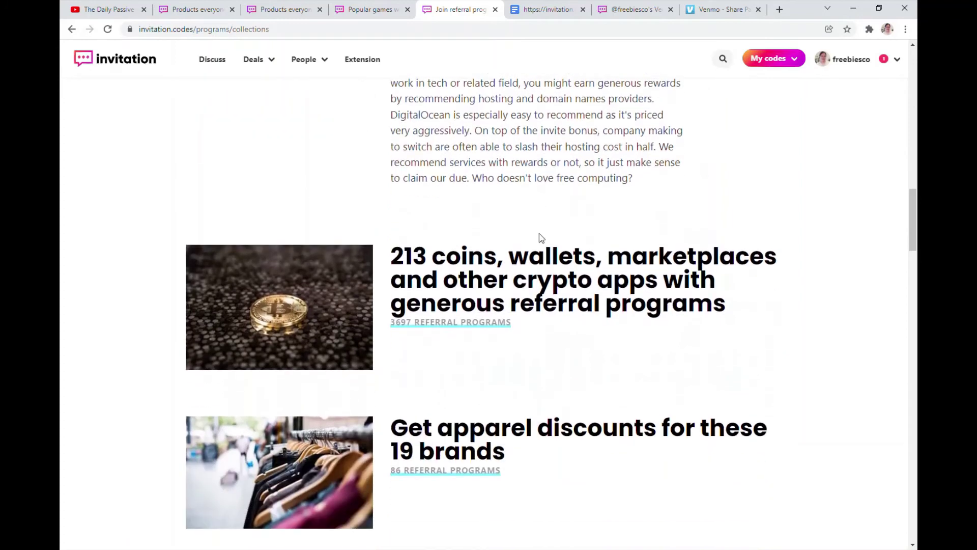
pyautogui.scroll(-2, 540, 236)
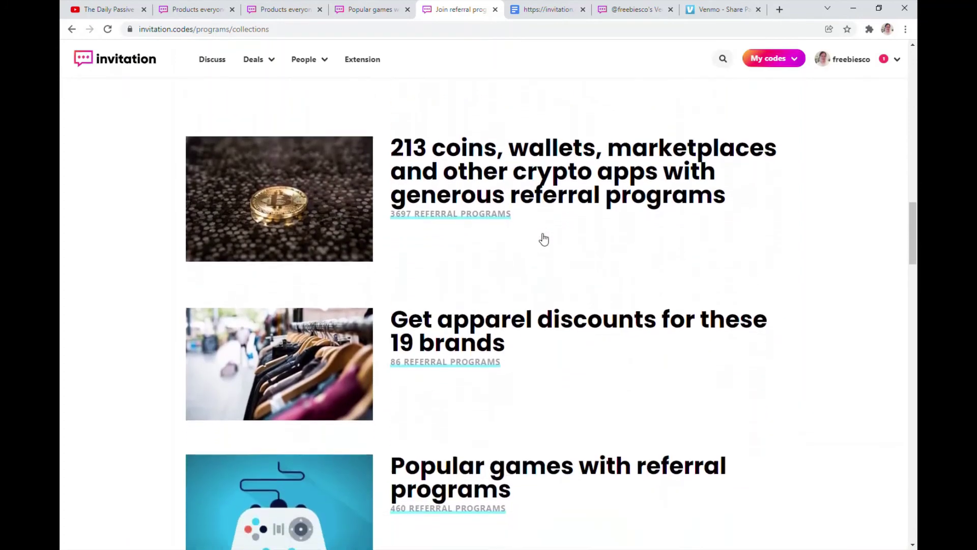
pyautogui.scroll(-5, 543, 239)
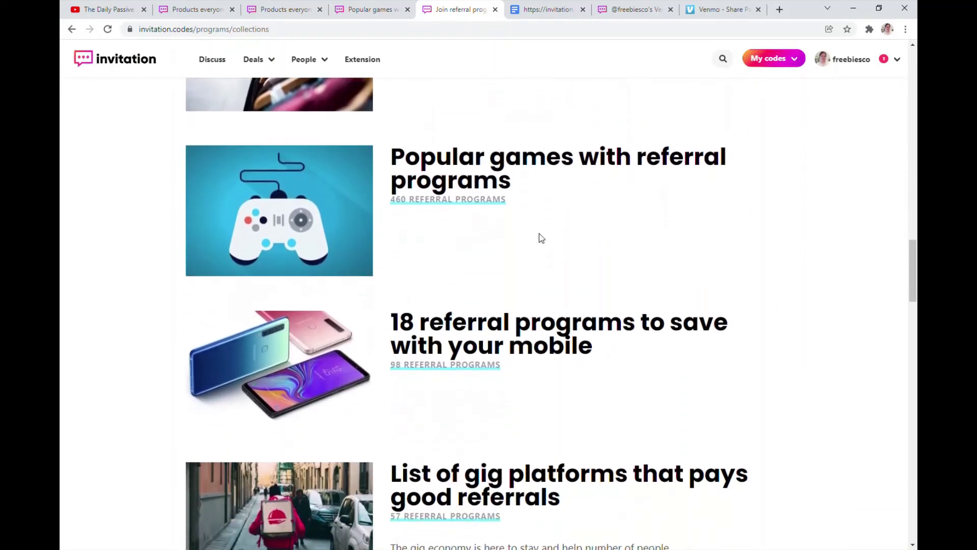
pyautogui.scroll(-2, 541, 238)
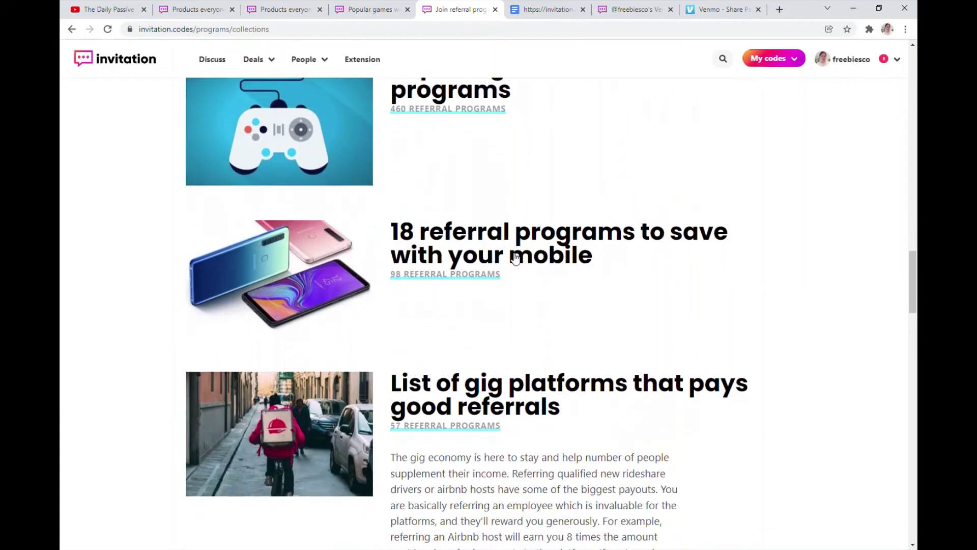
pyautogui.click(515, 258)
pyautogui.scroll(-9, 606, 392)
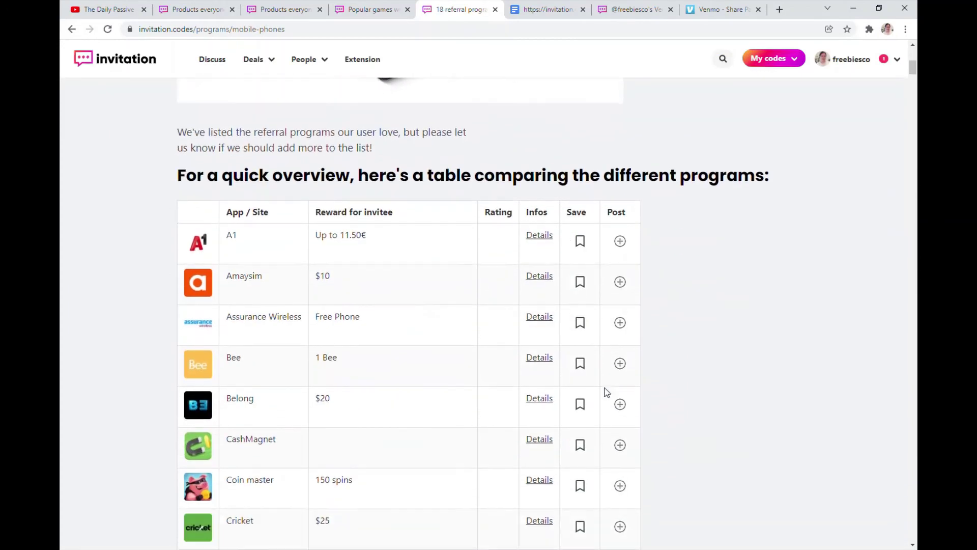
pyautogui.scroll(-5, 606, 392)
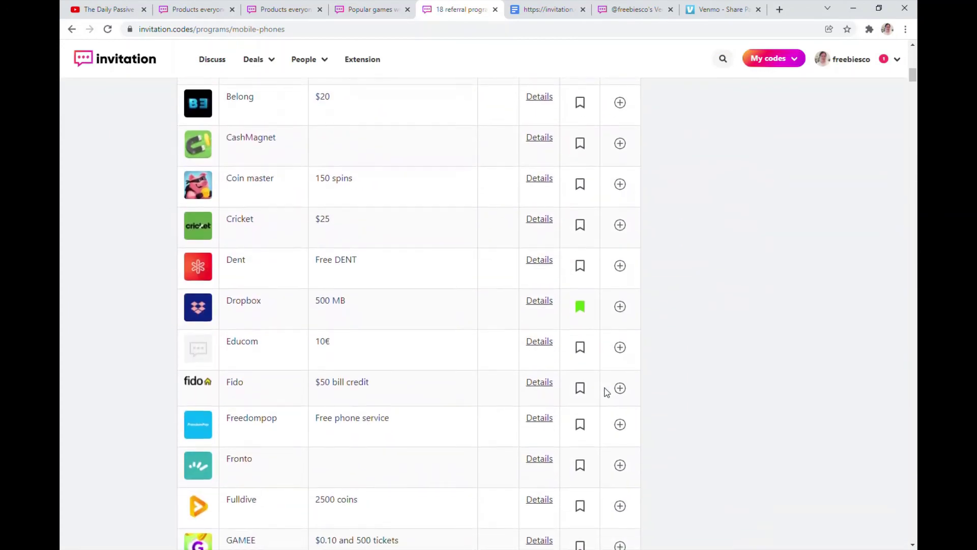
pyautogui.scroll(14, 606, 392)
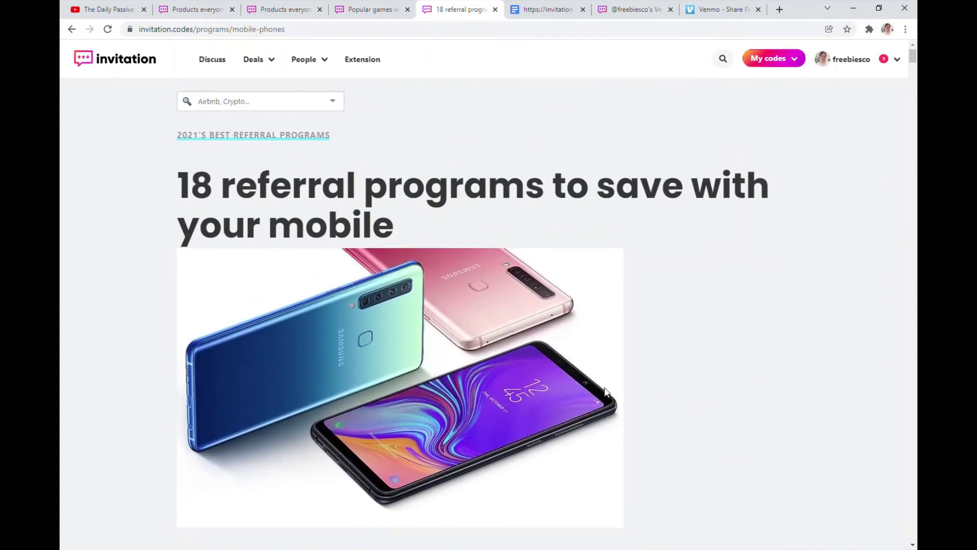
pyautogui.scroll(-1, 606, 392)
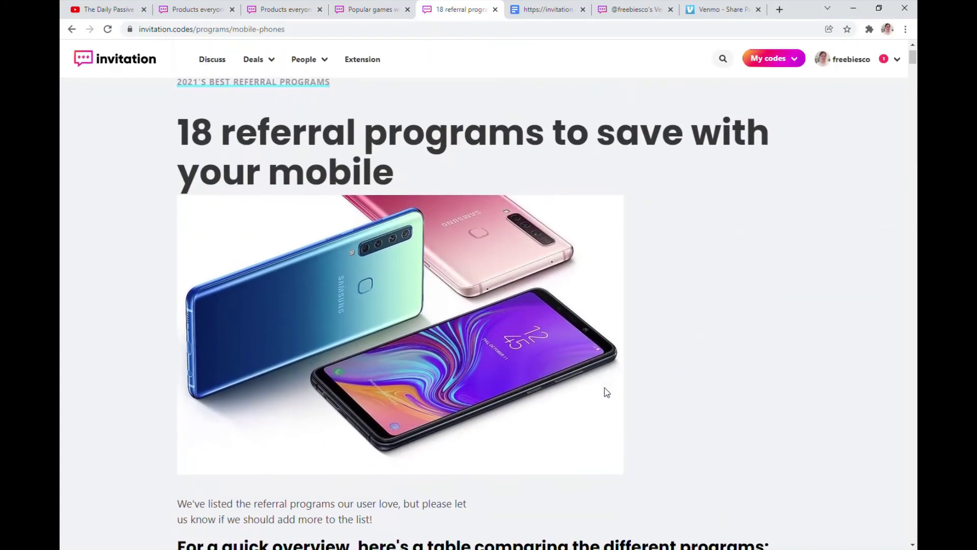
pyautogui.scroll(-11, 606, 392)
pyautogui.scroll(-11, 606, 392)
pyautogui.scroll(-7, 606, 392)
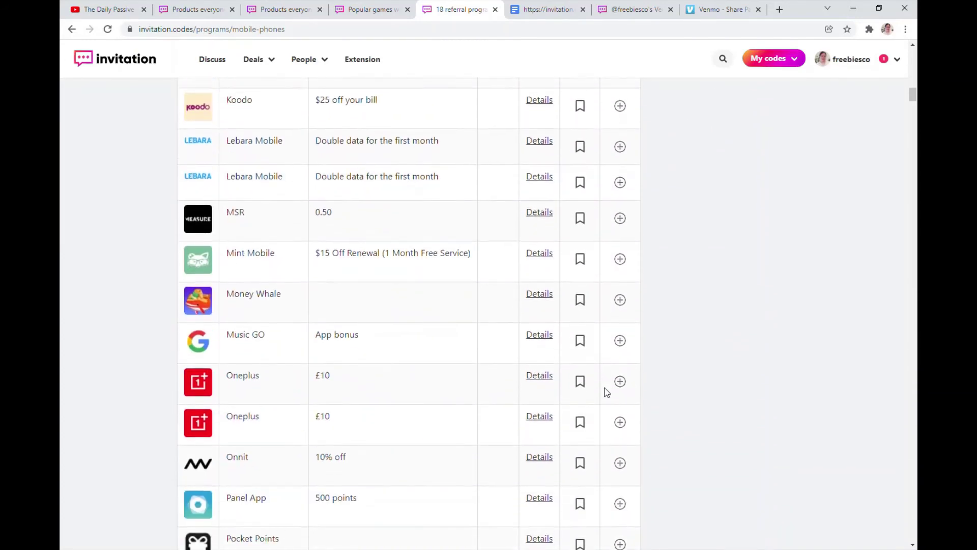
pyautogui.click(71, 29)
# - Scroll down the collections and open the food and nutrition referral programs
pyautogui.scroll(-9, 448, 295)
pyautogui.scroll(-1, 453, 297)
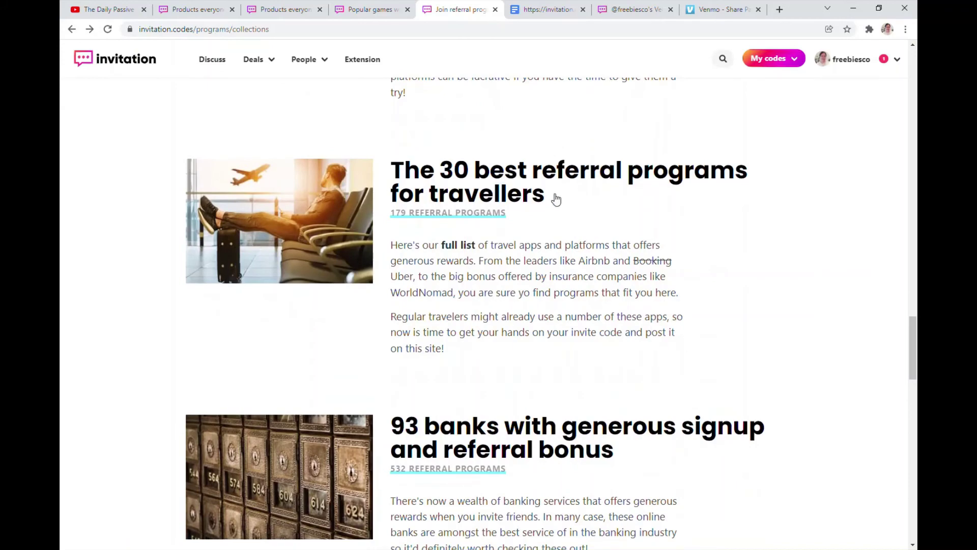
pyautogui.scroll(-8, 555, 198)
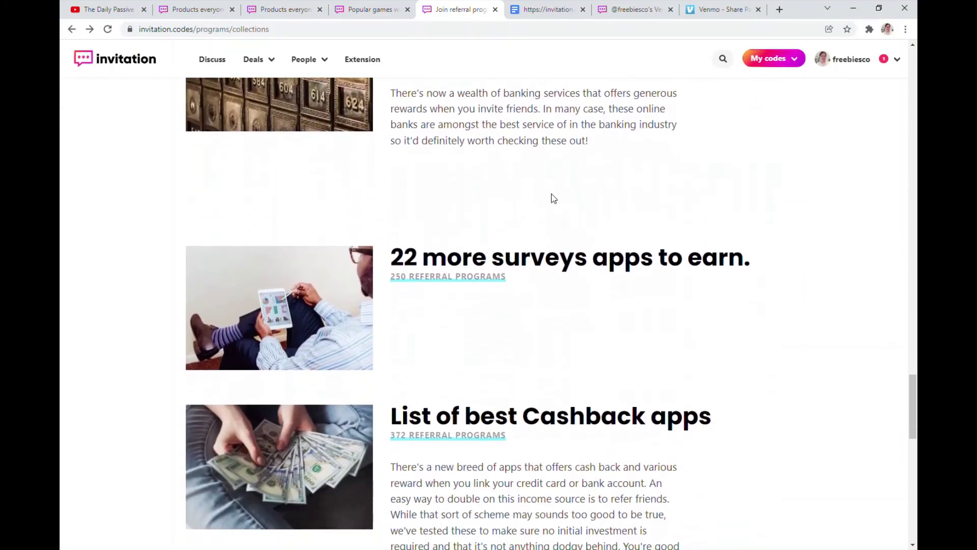
pyautogui.scroll(-11, 554, 199)
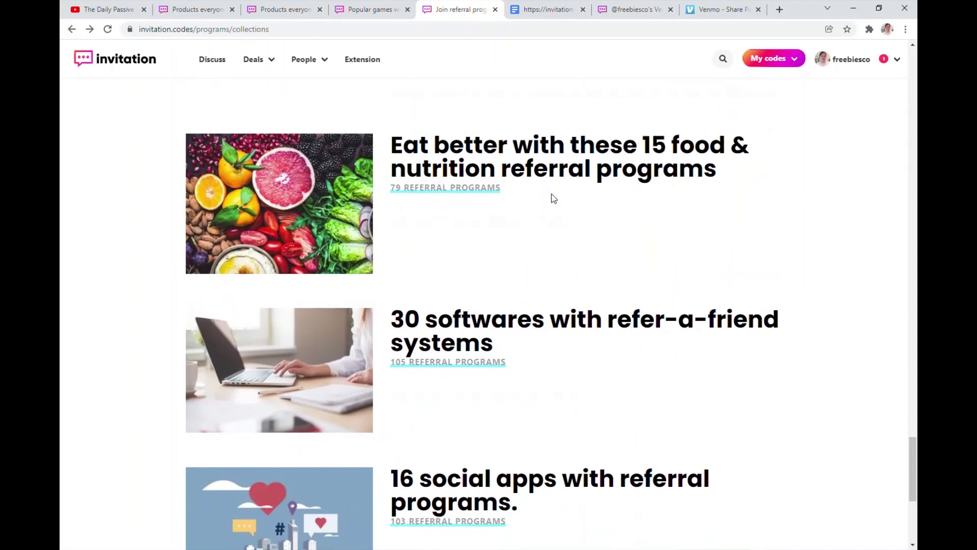
pyautogui.click(585, 164)
# - Browse the food programs, start a Green Chef referral post, and return to the food list
pyautogui.scroll(-12, 626, 386)
pyautogui.scroll(-3, 629, 387)
pyautogui.scroll(-2, 629, 387)
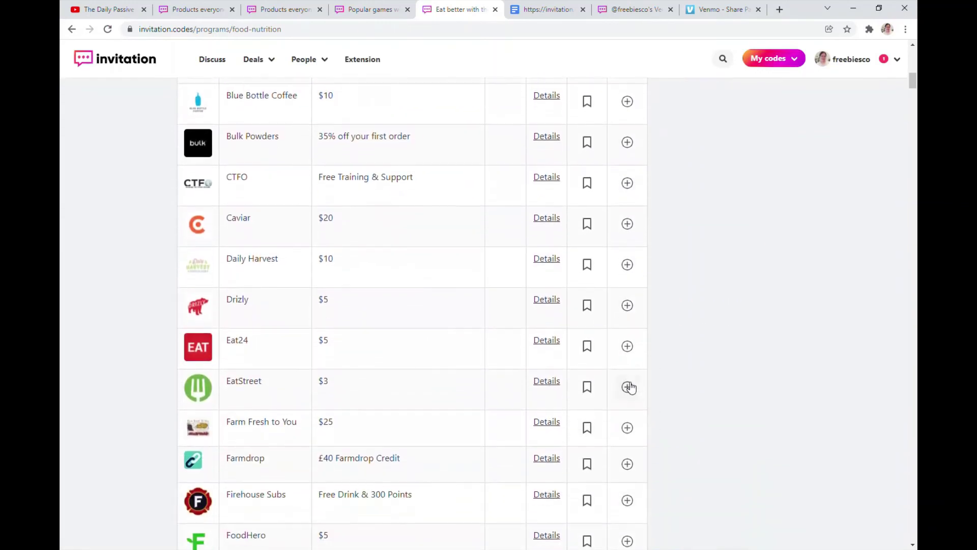
pyautogui.scroll(-3, 629, 387)
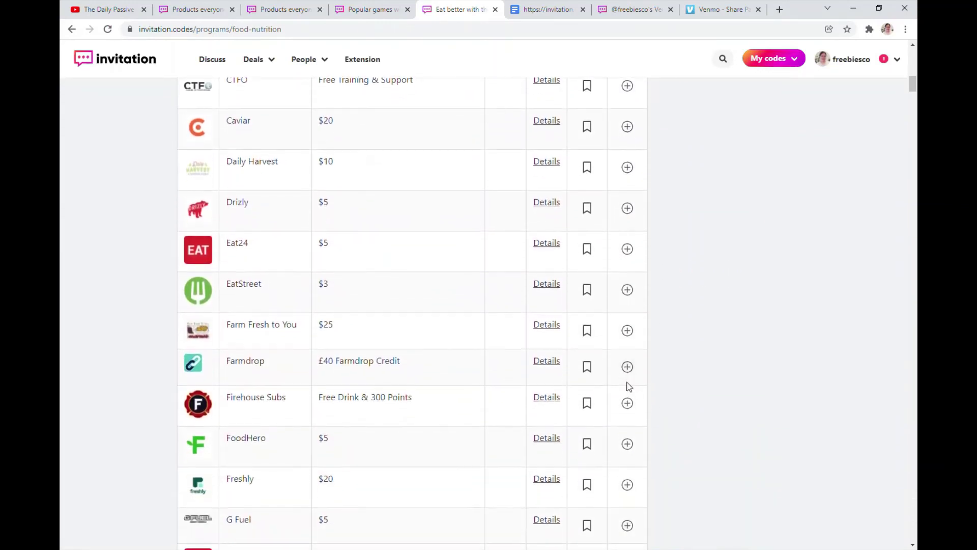
pyautogui.scroll(-2, 630, 386)
pyautogui.scroll(-2, 629, 386)
pyautogui.scroll(-2, 630, 387)
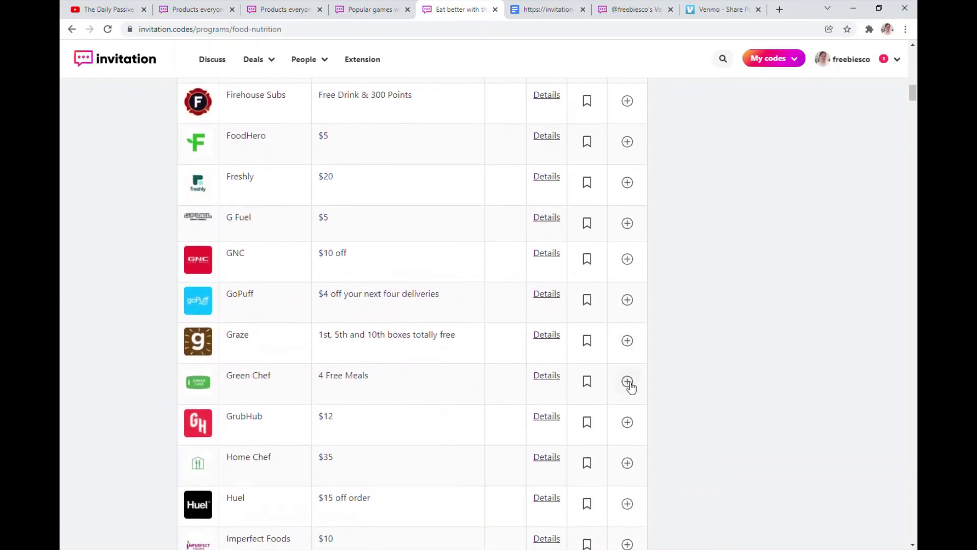
pyautogui.click(627, 382)
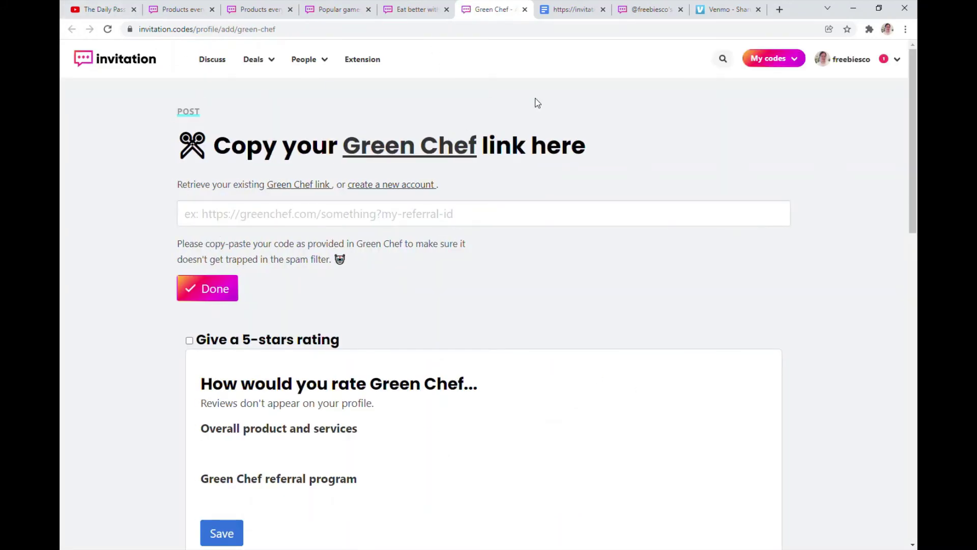
pyautogui.click(435, 5)
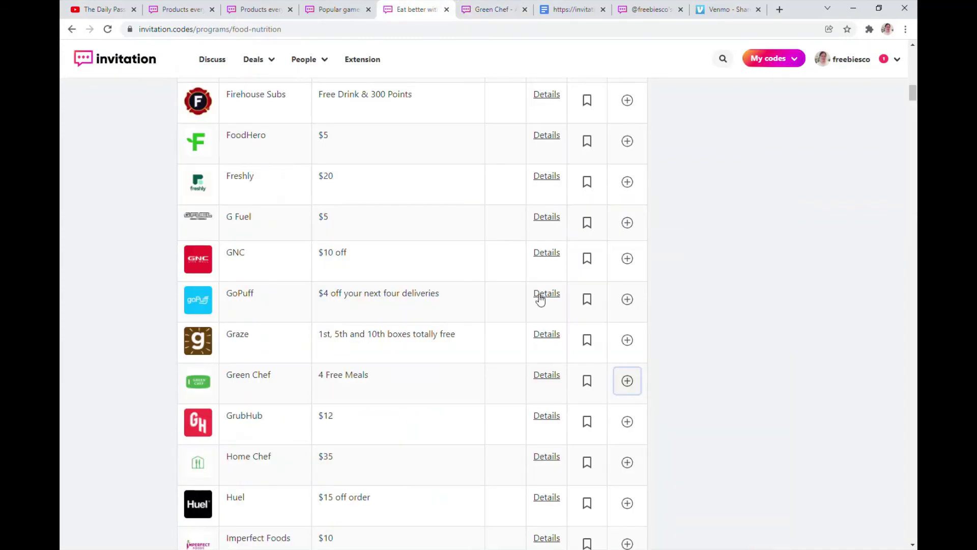
pyautogui.scroll(20, 314, 185)
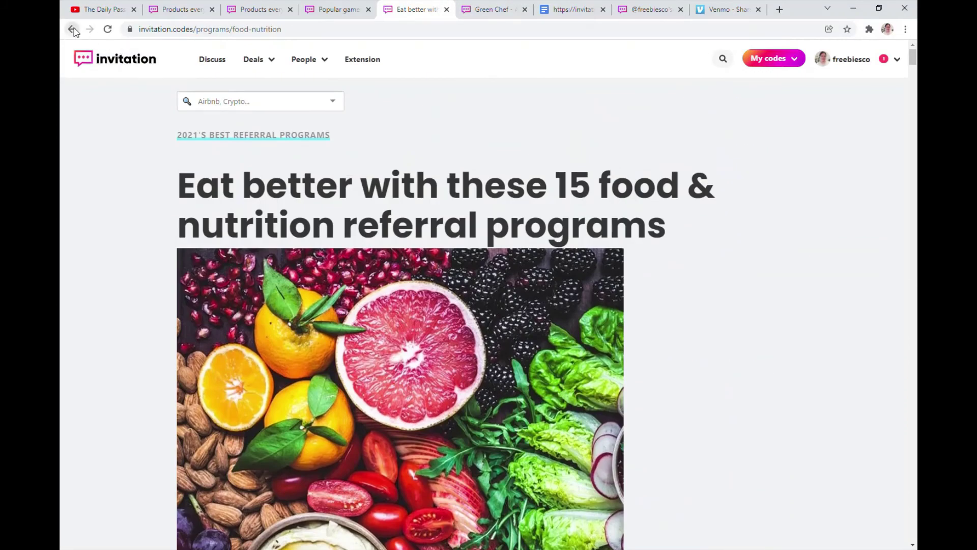
# - Go back to Collections, then browse the Deals > Recommended for you programs list
pyautogui.click(71, 29)
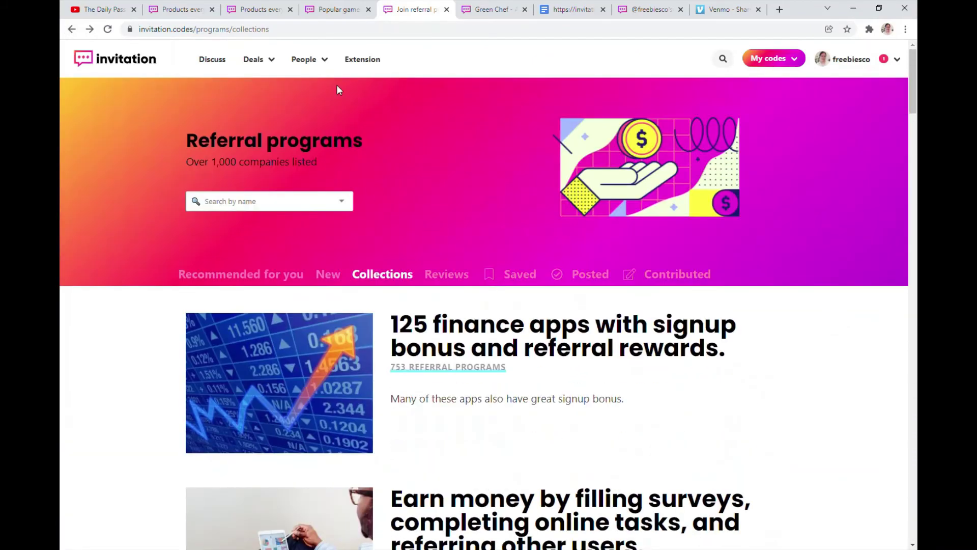
pyautogui.moveTo(326, 67)
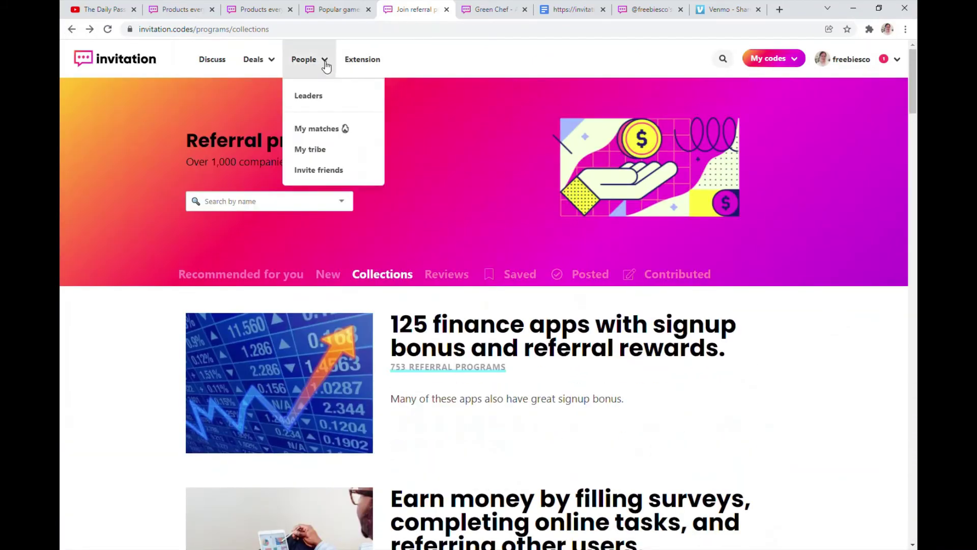
pyautogui.moveTo(275, 63)
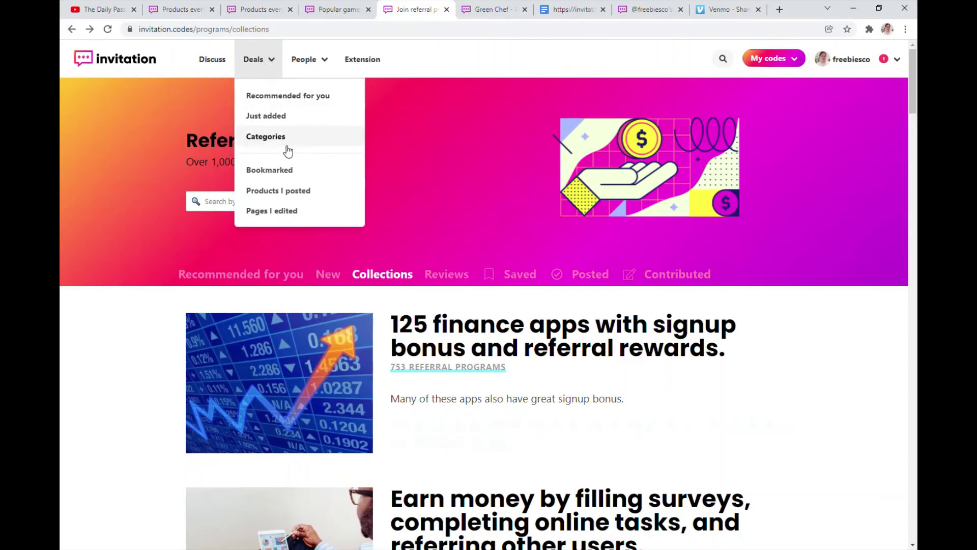
pyautogui.click(307, 100)
pyautogui.scroll(-4, 662, 419)
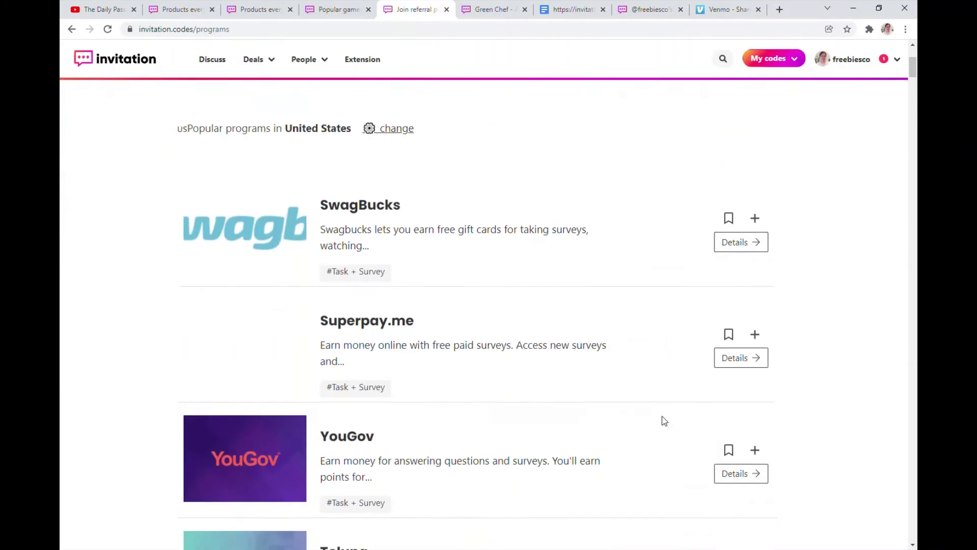
pyautogui.scroll(-7, 664, 420)
pyautogui.scroll(12, 664, 420)
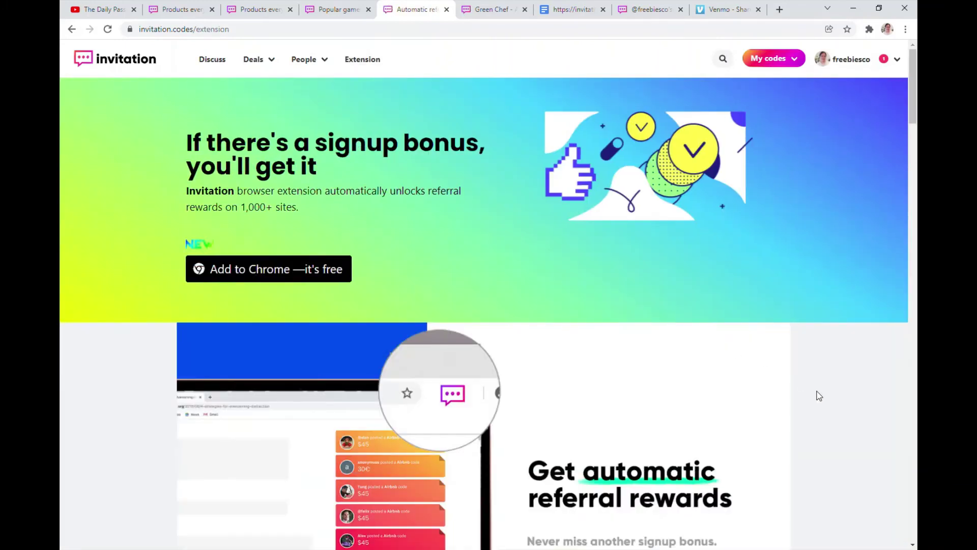
pyautogui.scroll(-1, 819, 396)
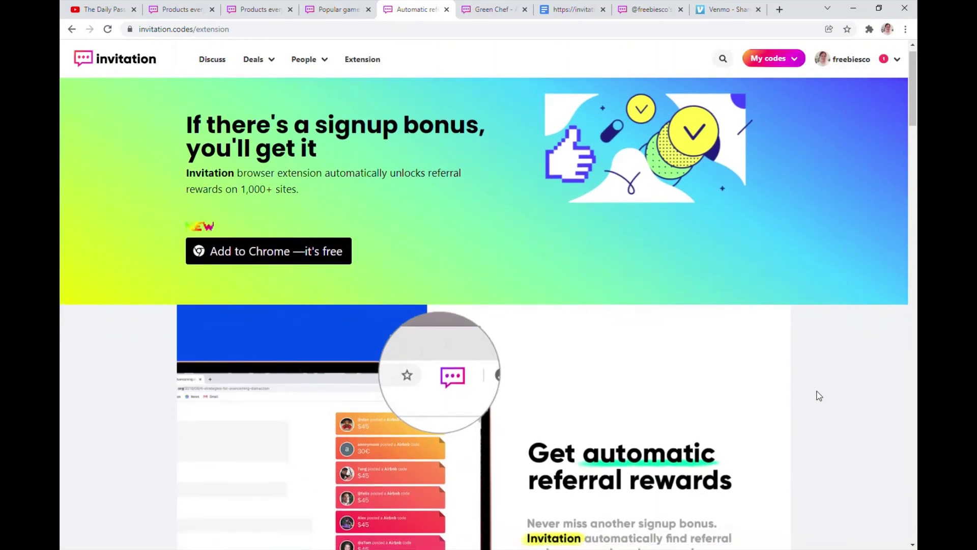
pyautogui.scroll(-1, 819, 395)
pyautogui.scroll(-8, 819, 396)
pyautogui.scroll(-10, 819, 396)
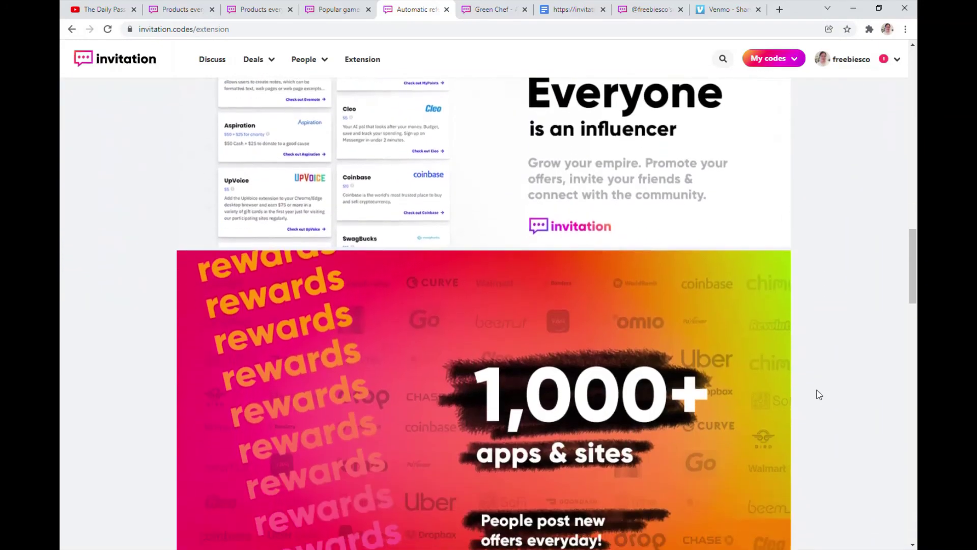
pyautogui.scroll(-17, 818, 394)
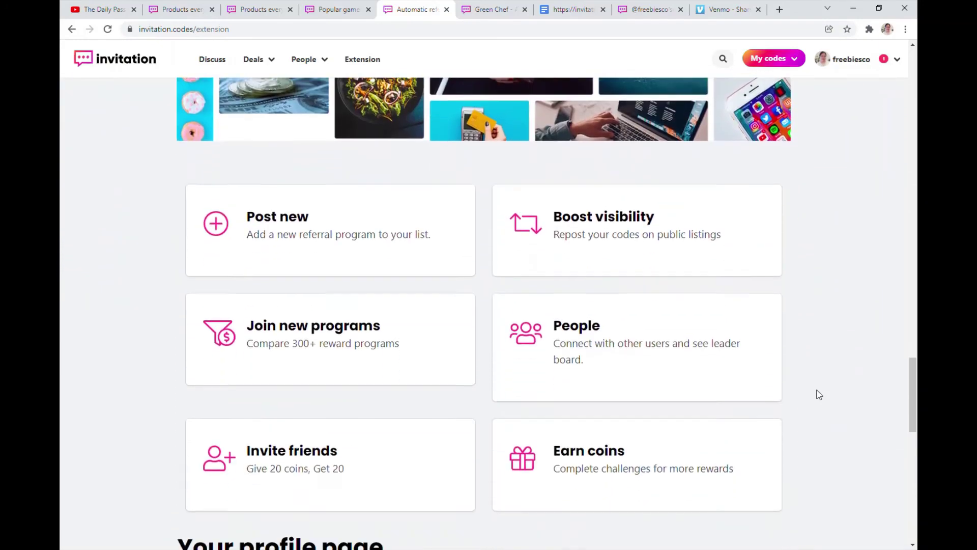
pyautogui.scroll(-8, 818, 395)
pyautogui.scroll(8, 819, 394)
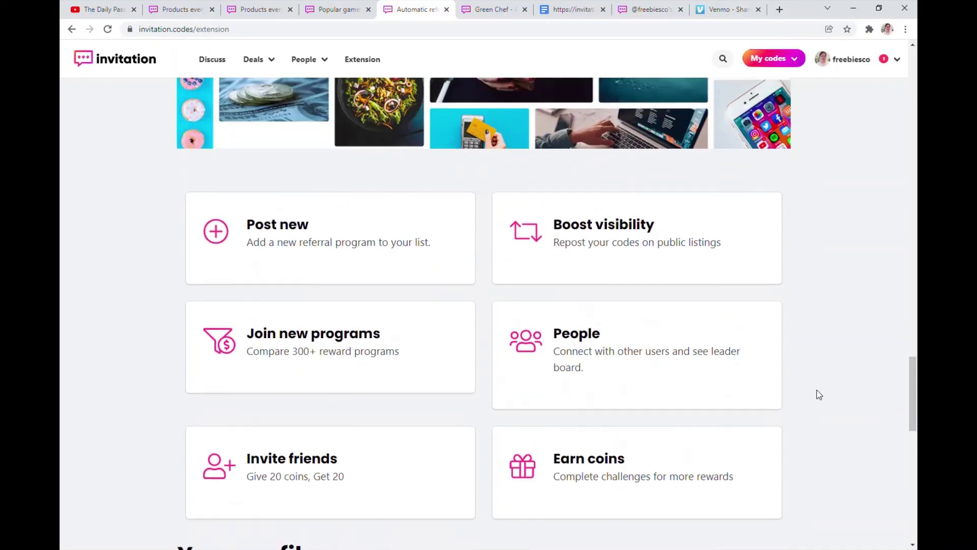
pyautogui.scroll(15, 819, 395)
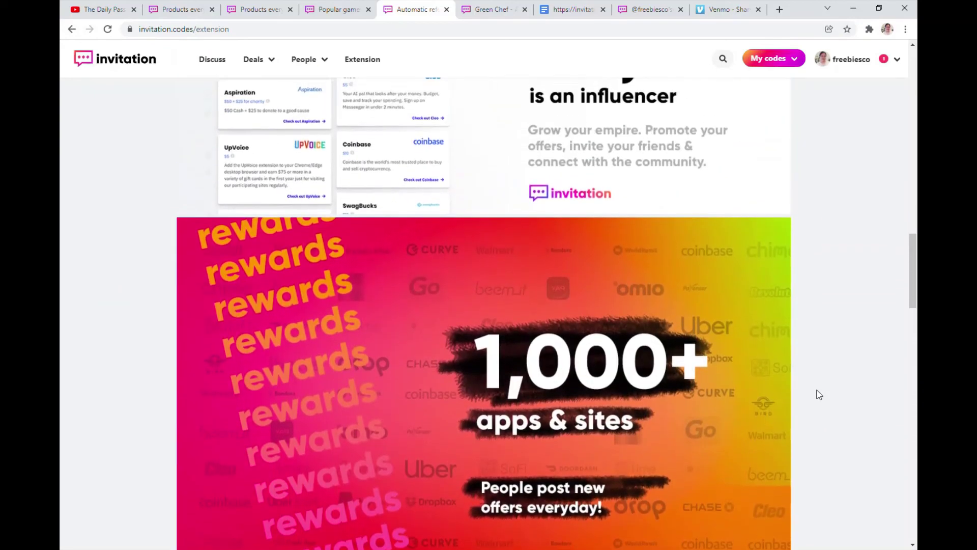
pyautogui.scroll(12, 819, 395)
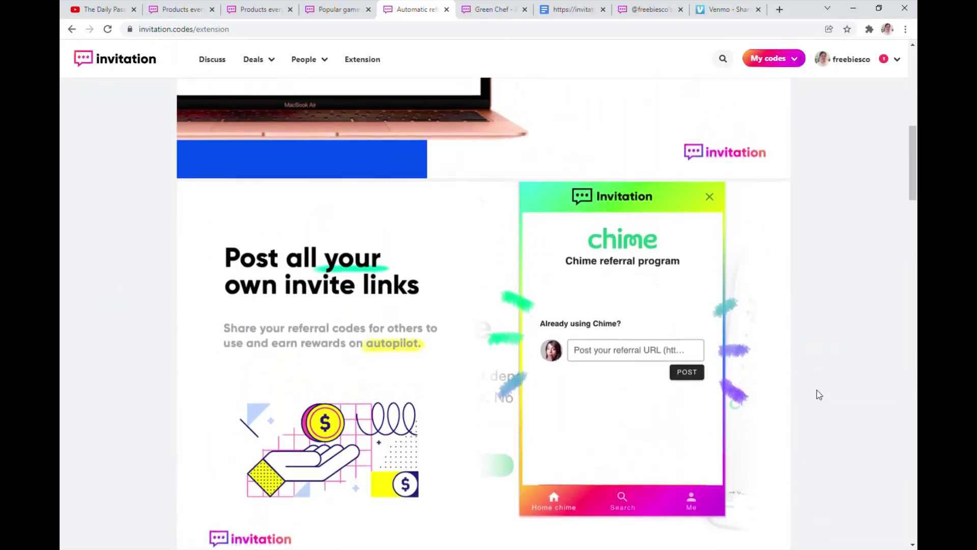
pyautogui.scroll(10, 818, 394)
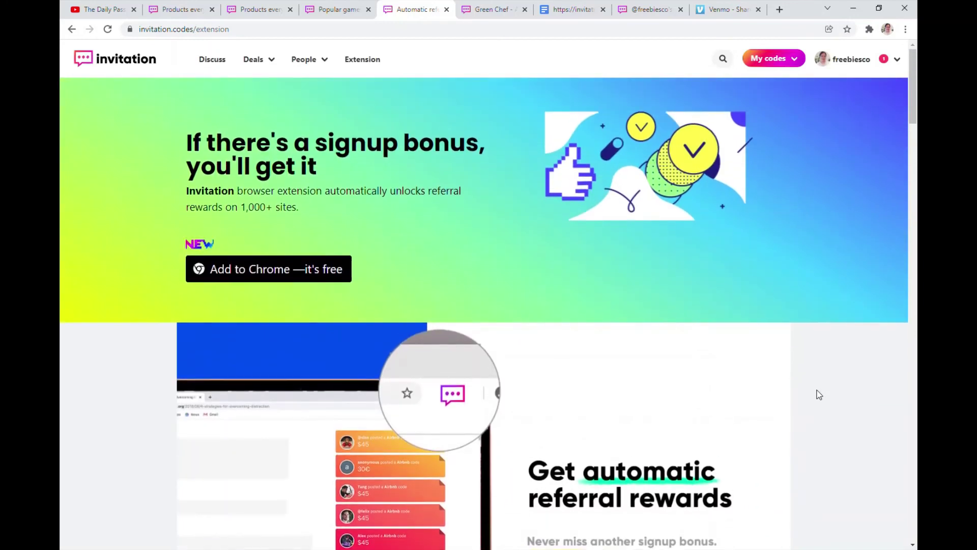
pyautogui.scroll(-9, 819, 395)
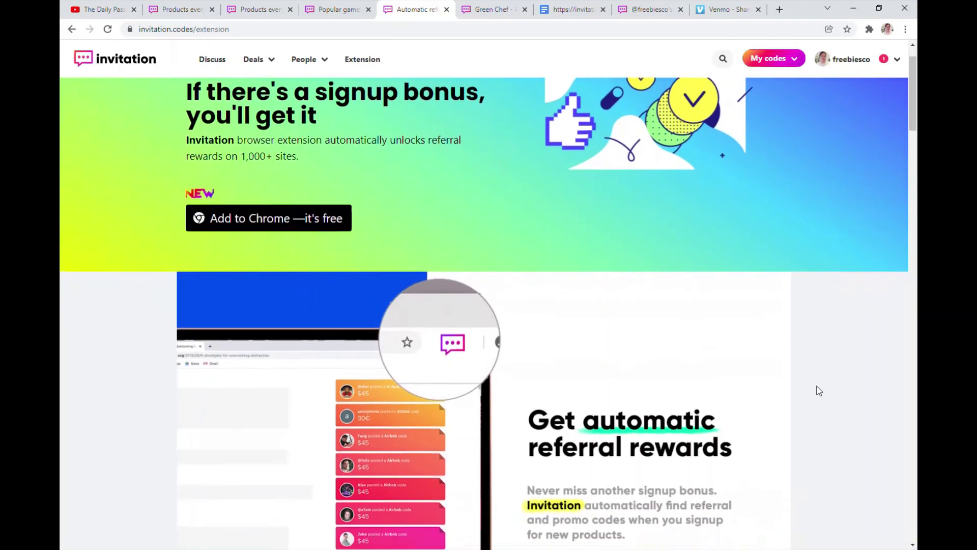
pyautogui.scroll(-15, 819, 391)
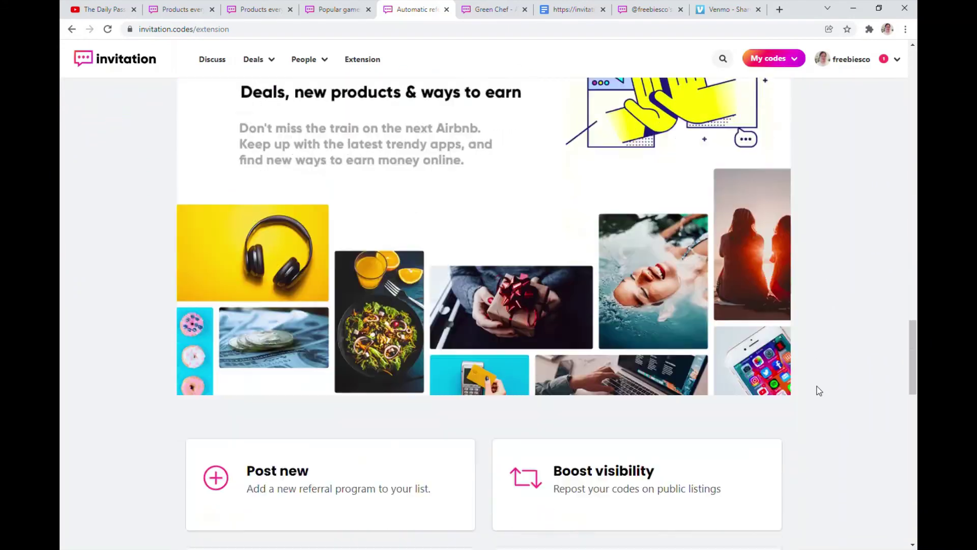
pyautogui.scroll(-3, 819, 391)
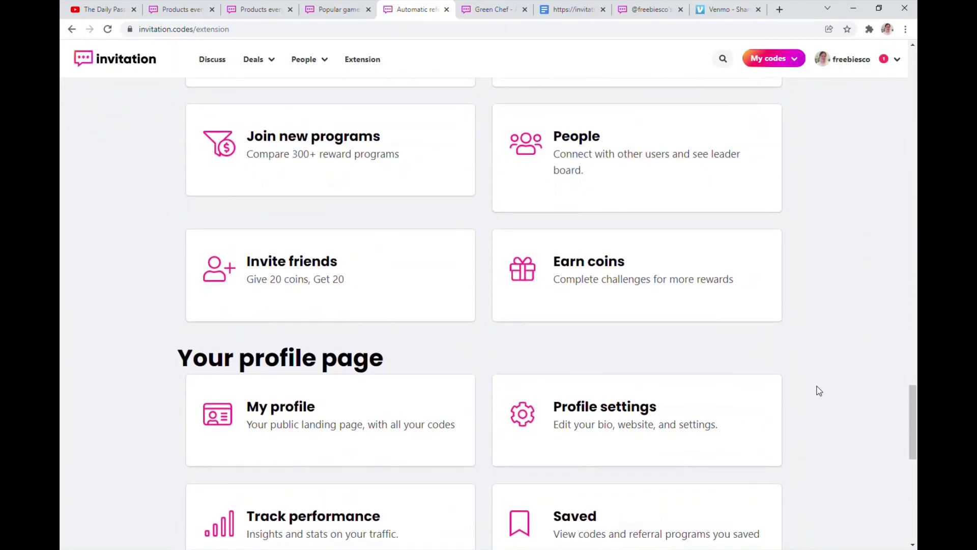
pyautogui.scroll(2, 819, 391)
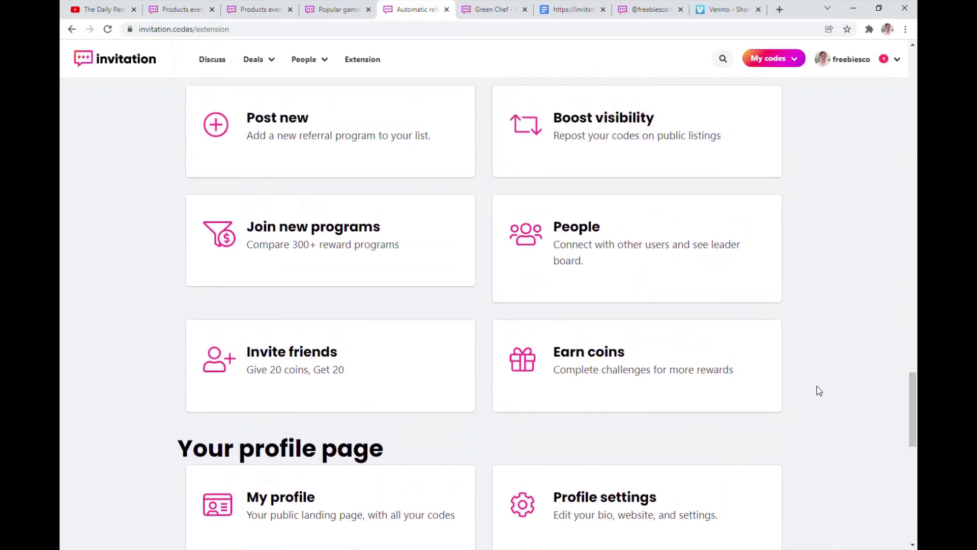
pyautogui.scroll(1, 819, 391)
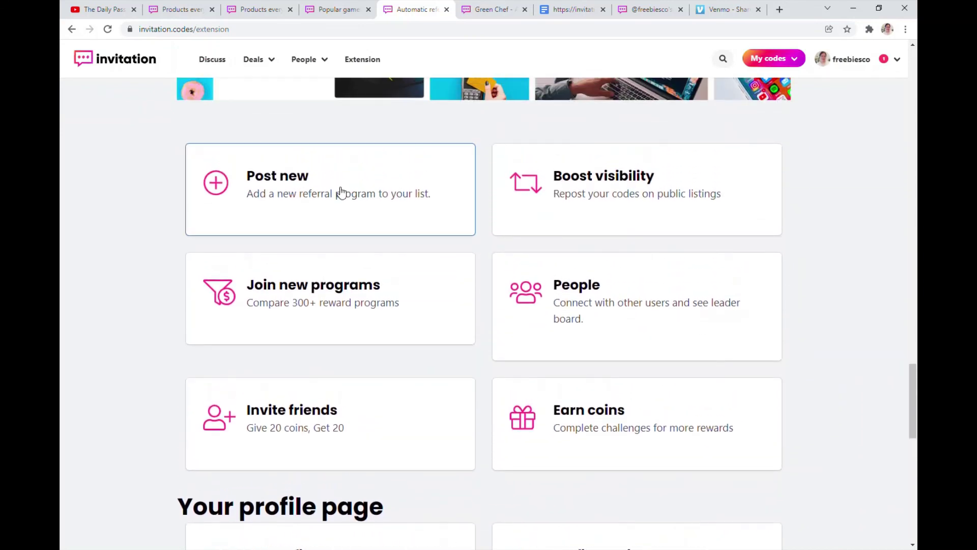
# - Start a new referral post and choose InboxDollars as its product via the 'inboxdo' search
pyautogui.click(341, 194)
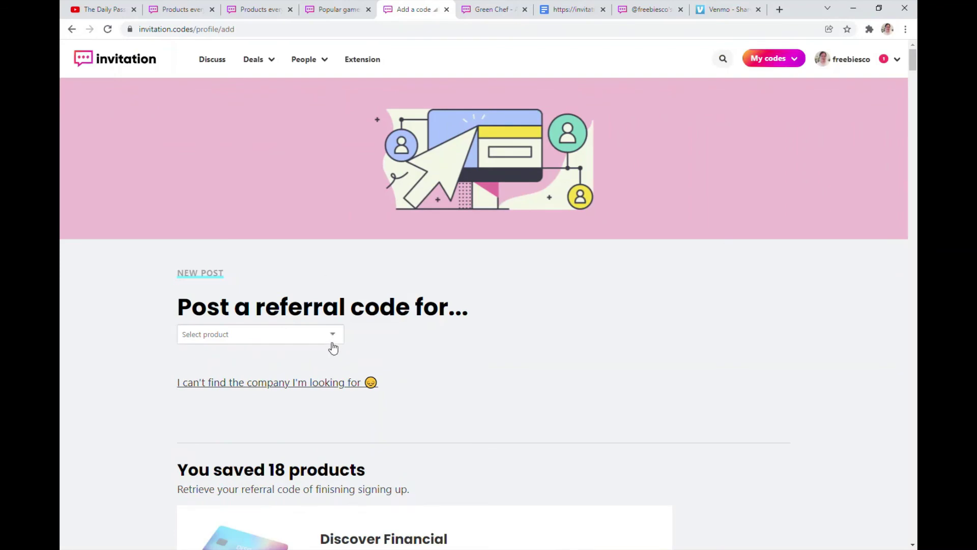
pyautogui.click(305, 336)
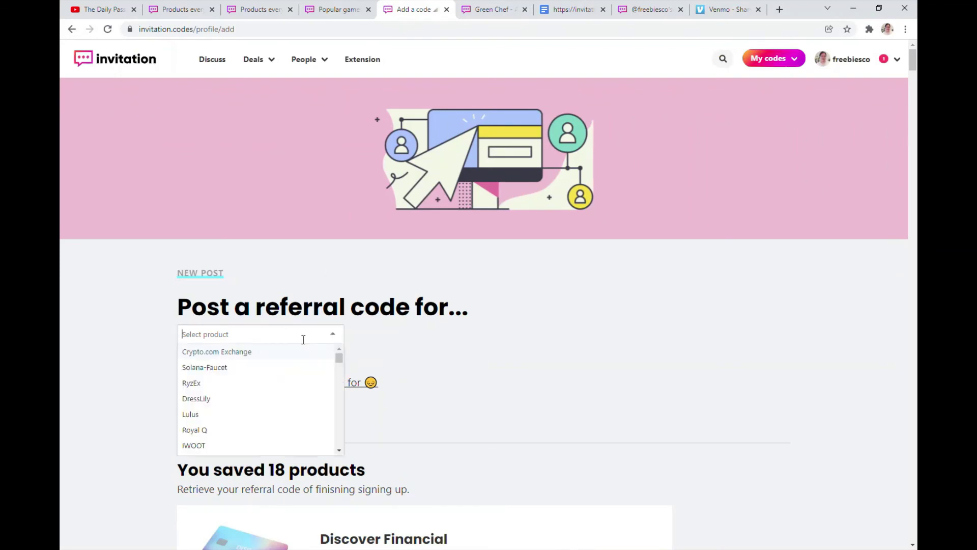
pyautogui.write('inbic')
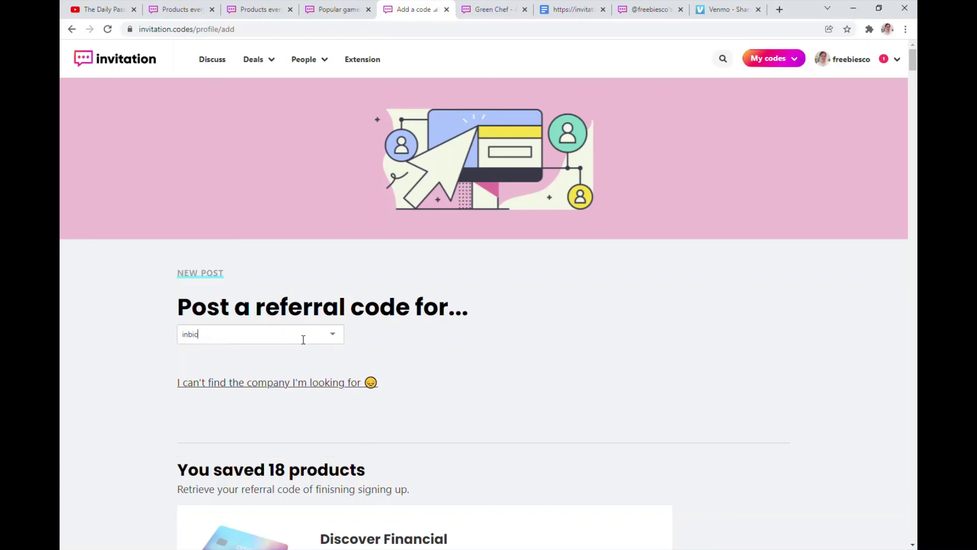
pyautogui.press('BackSpace')
pyautogui.press('BackSpace')
pyautogui.write('oxdollars')
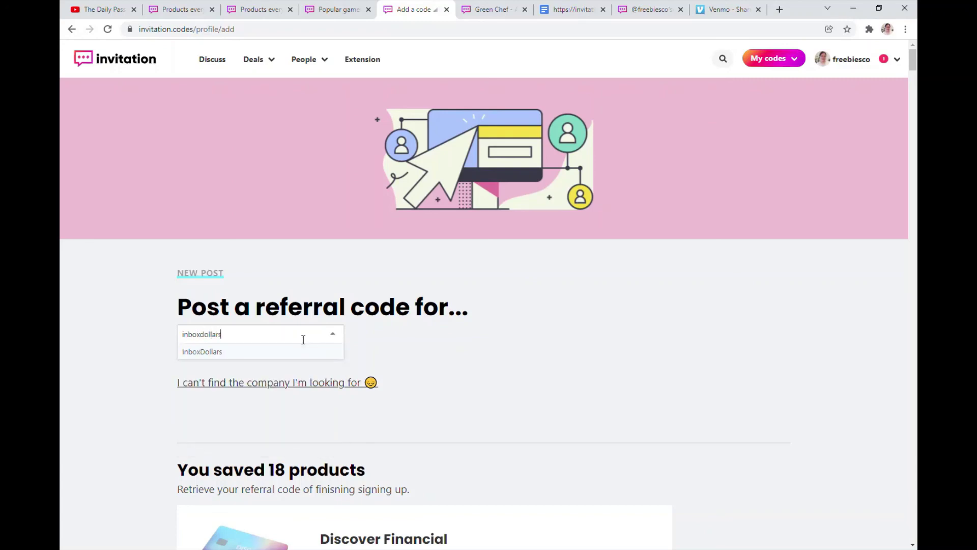
pyautogui.click(300, 350)
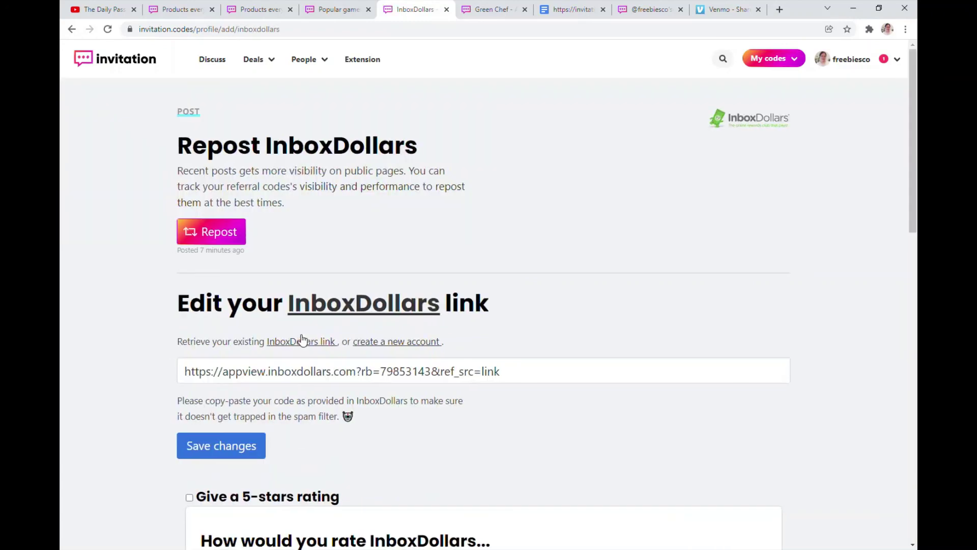
pyautogui.scroll(-2, 329, 381)
pyautogui.scroll(2, 357, 356)
# - Go to My profile and review the referral cards from Society6 and Seamless down to Invitation App
pyautogui.click(851, 53)
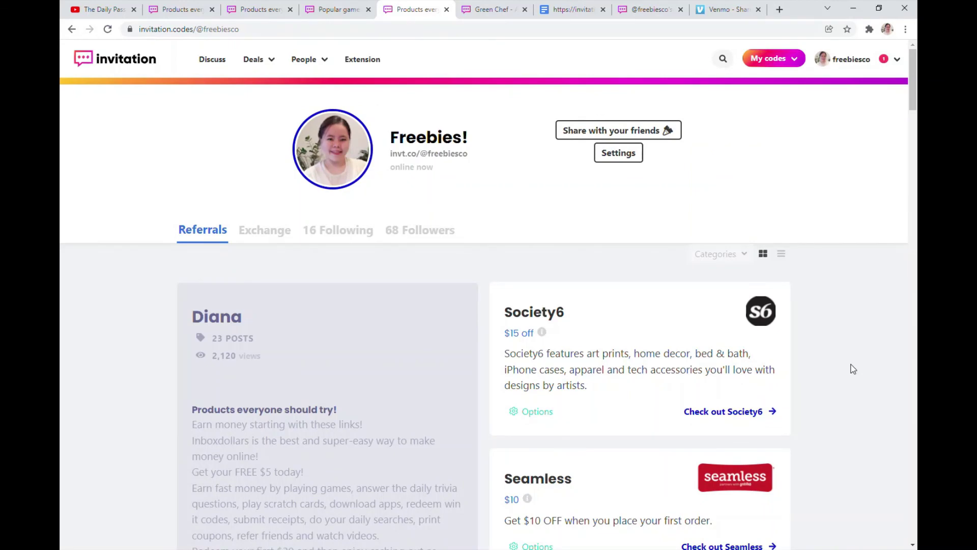
pyautogui.scroll(-1, 854, 369)
pyautogui.scroll(1, 854, 369)
pyautogui.scroll(-5, 853, 369)
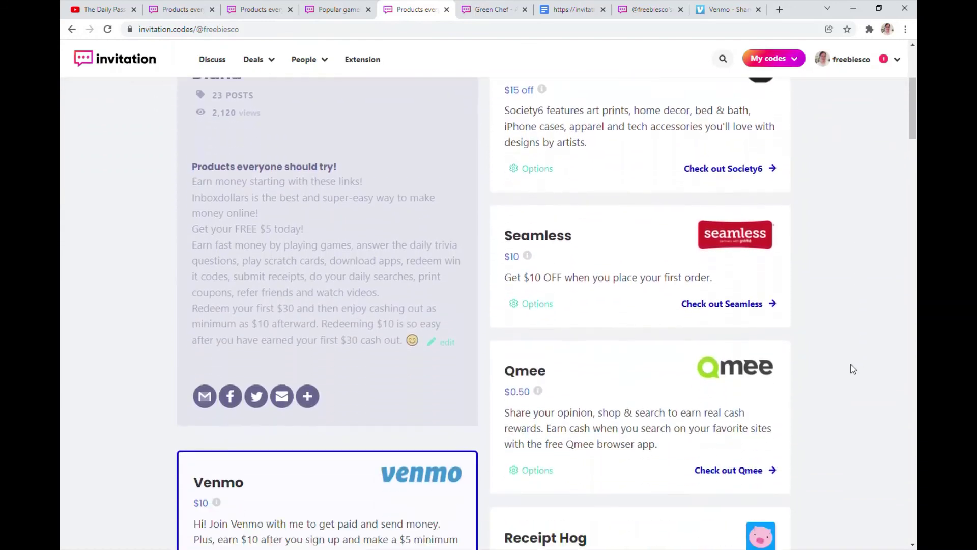
pyautogui.scroll(-4, 853, 369)
pyautogui.scroll(-10, 853, 369)
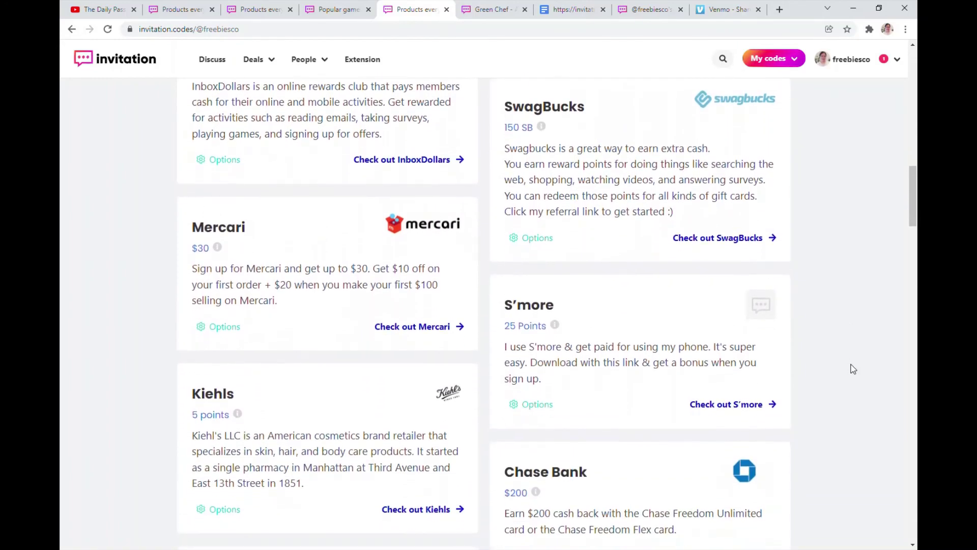
pyautogui.scroll(-12, 853, 369)
pyautogui.scroll(-13, 854, 369)
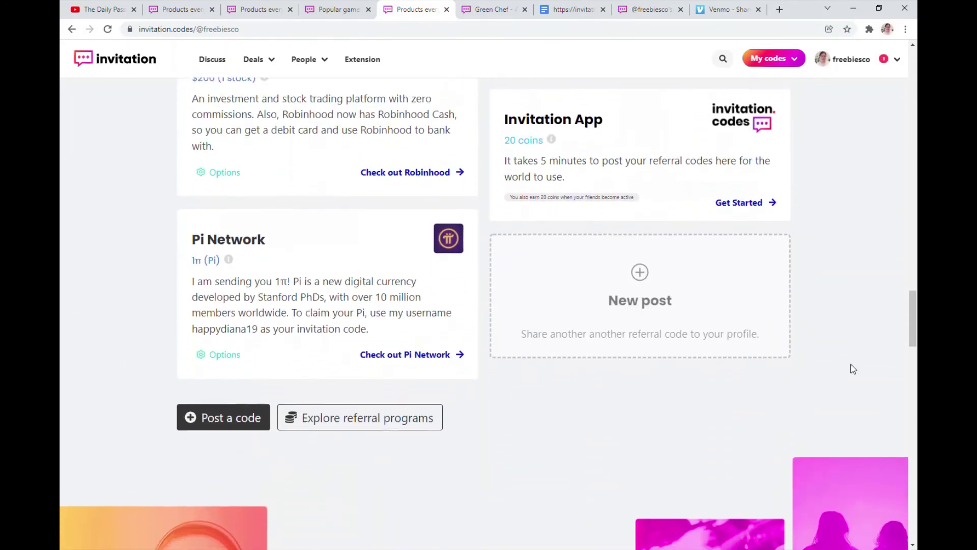
pyautogui.scroll(20, 853, 369)
pyautogui.scroll(12, 854, 369)
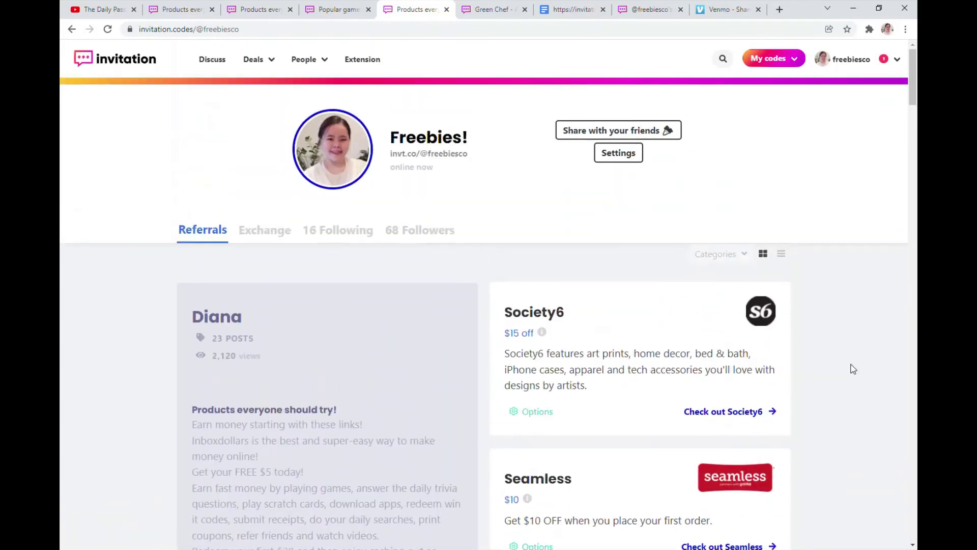